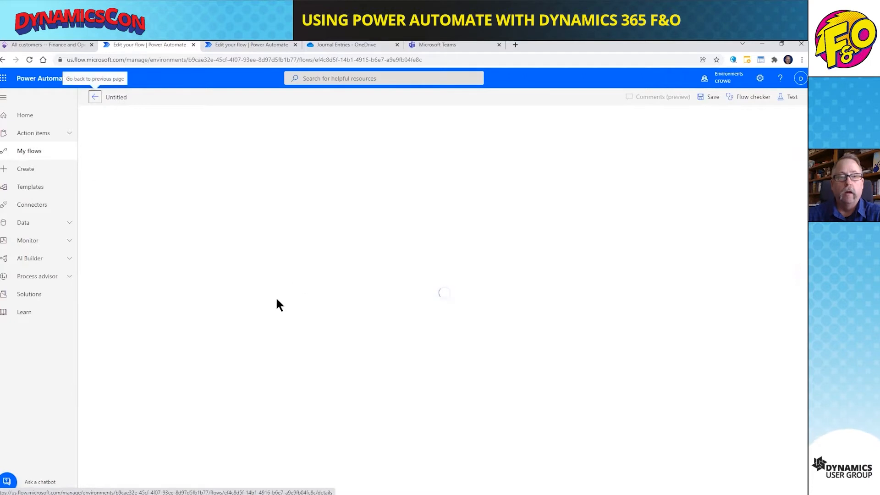
Go back to the flow list and start a blank automated cloud flow named "DynamicsCon New Customer".
left_click(94, 97)
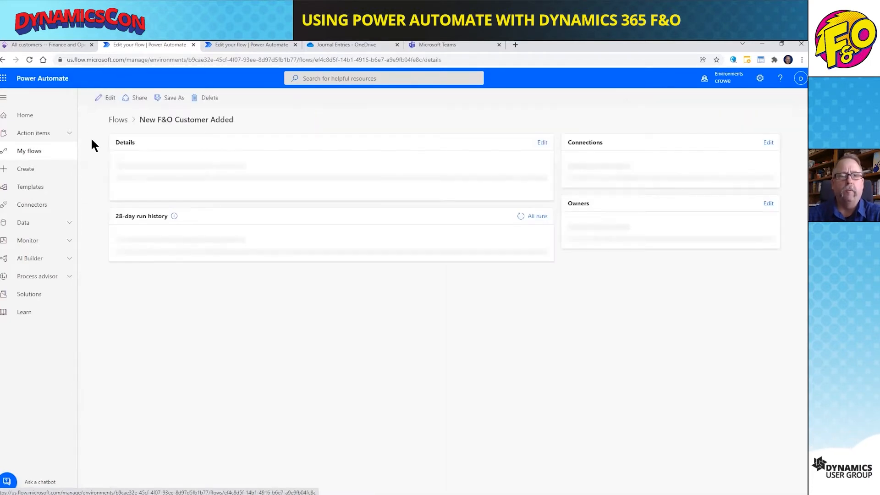
left_click(116, 119)
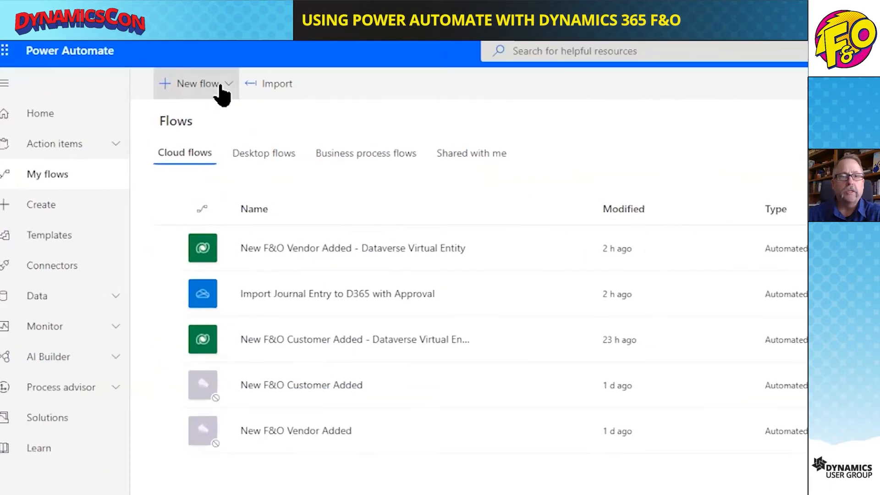
left_click(221, 87)
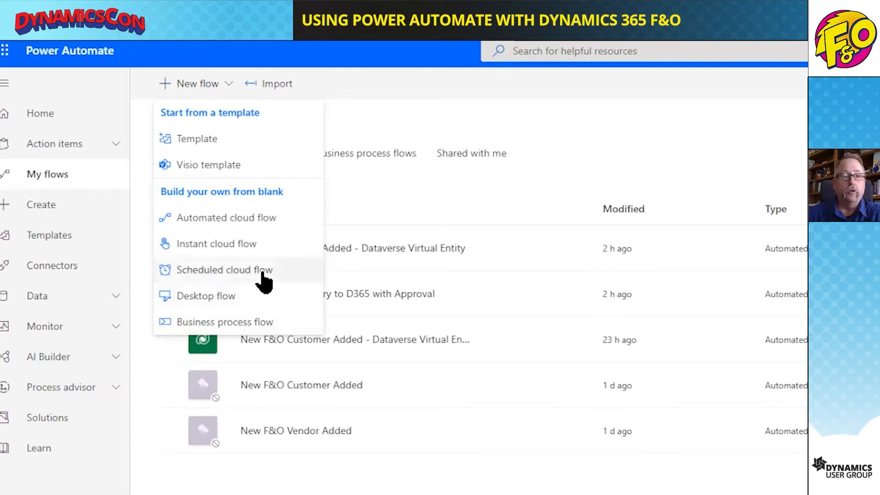
left_click(259, 224)
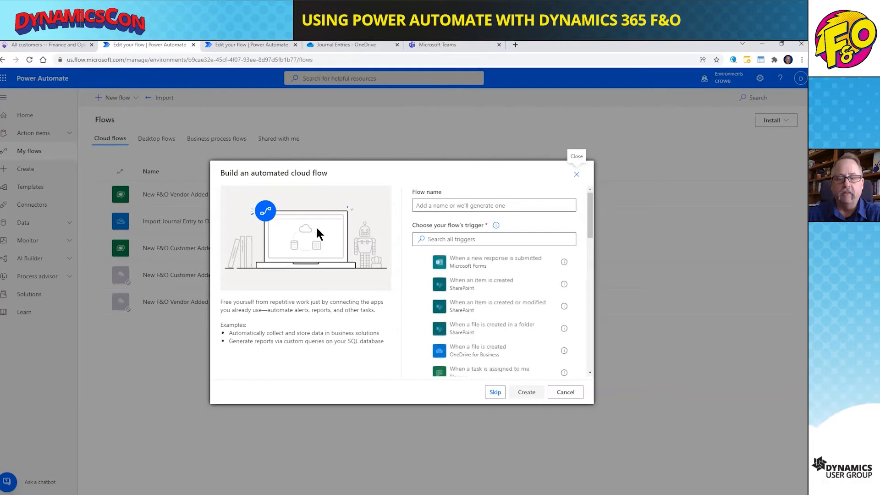
left_click(450, 204)
type("Dy")
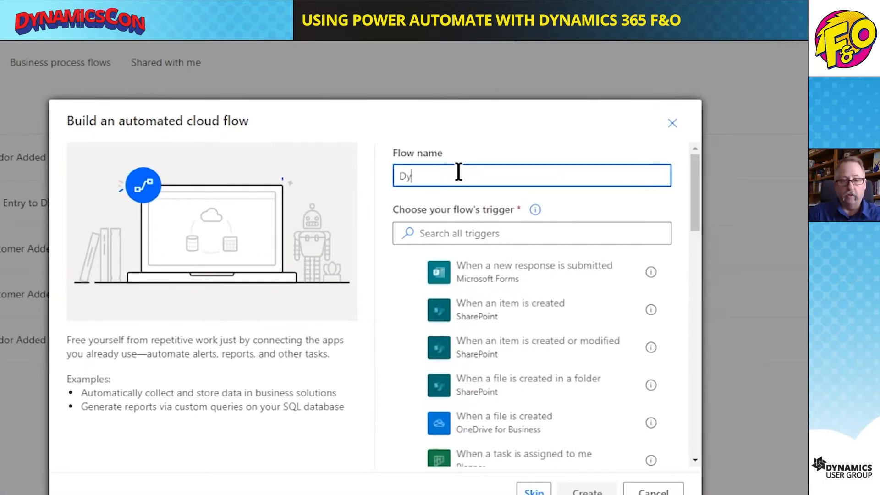
type("namicsCon New")
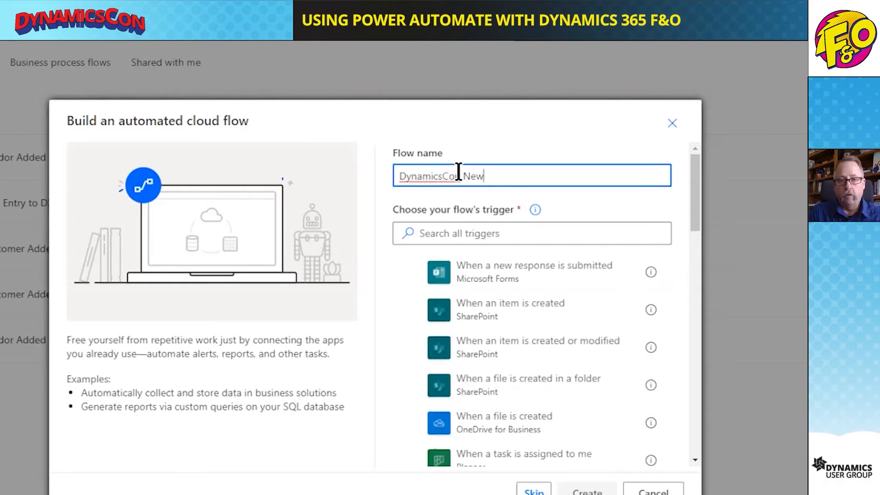
type(" Customer")
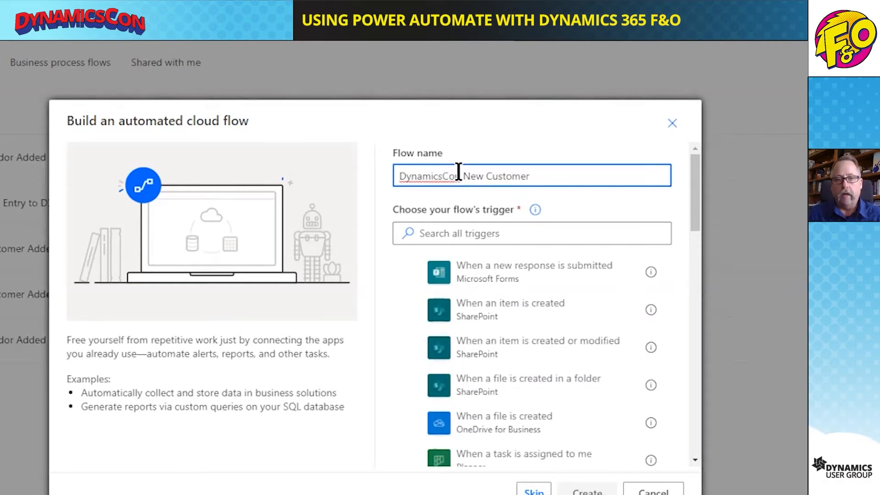
Search the available flow triggers for "fin" and for "dataver" to compare the Fin & Ops and Dataverse triggers.
left_click(460, 241)
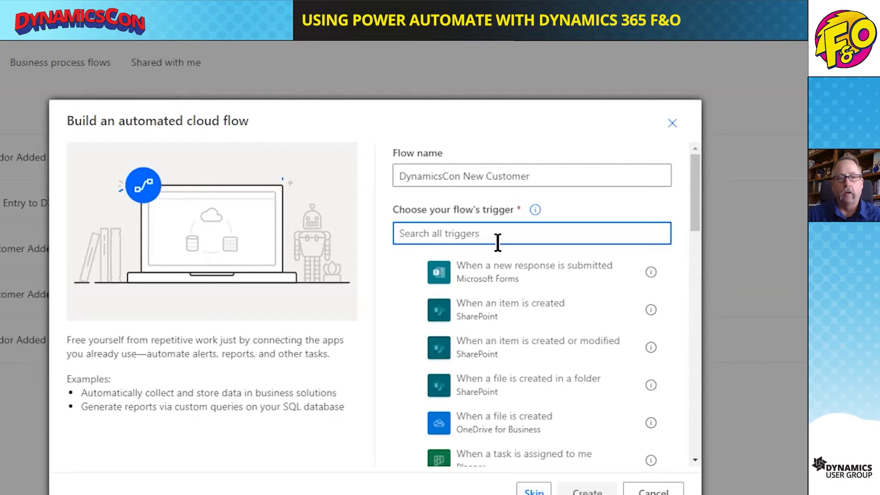
type("fin")
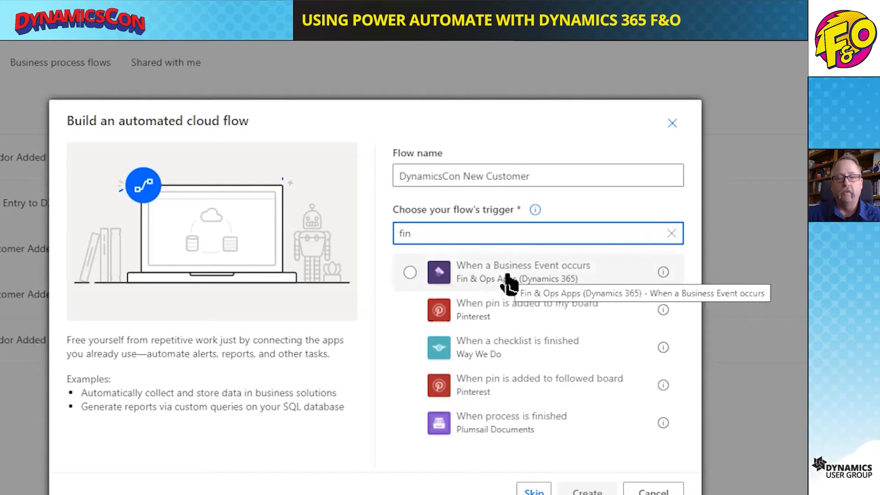
left_click_drag(435, 235, 377, 238)
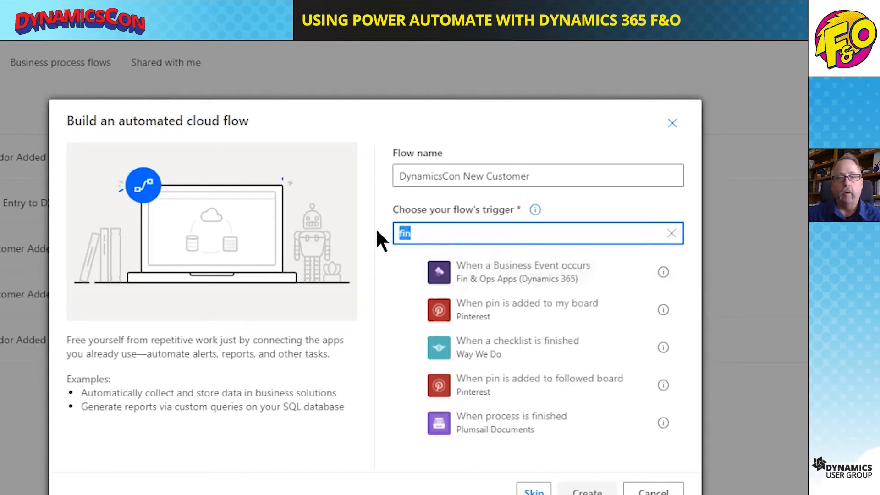
type("data")
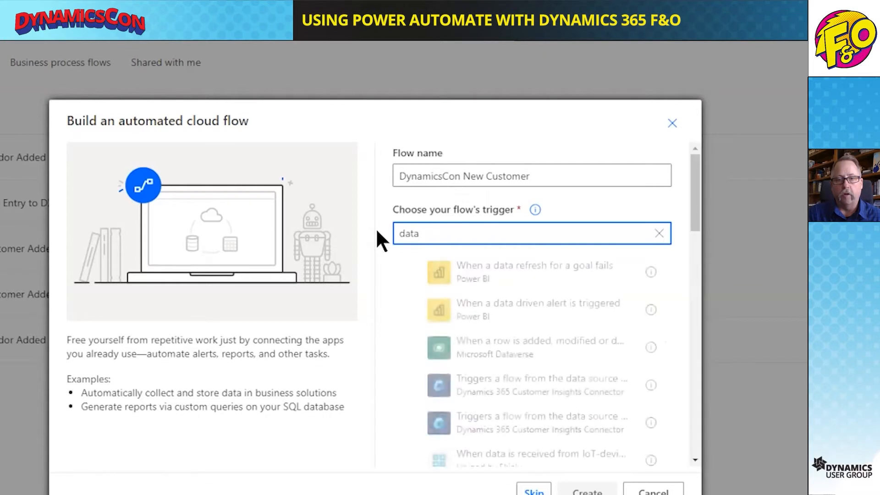
type("ver")
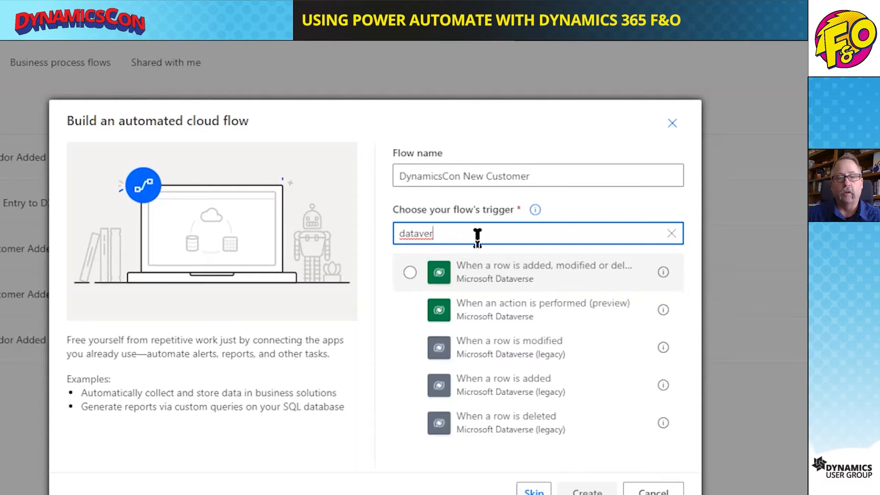
Find the Fin & Ops Apps trigger "When a Business Event occurs" by searching for "fin" and create the flow with it.
double_click(468, 236)
type("fin")
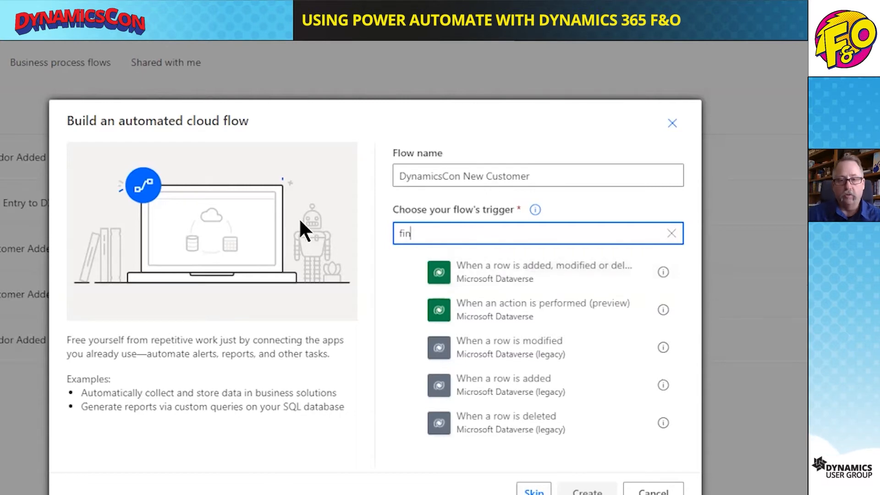
left_click(510, 279)
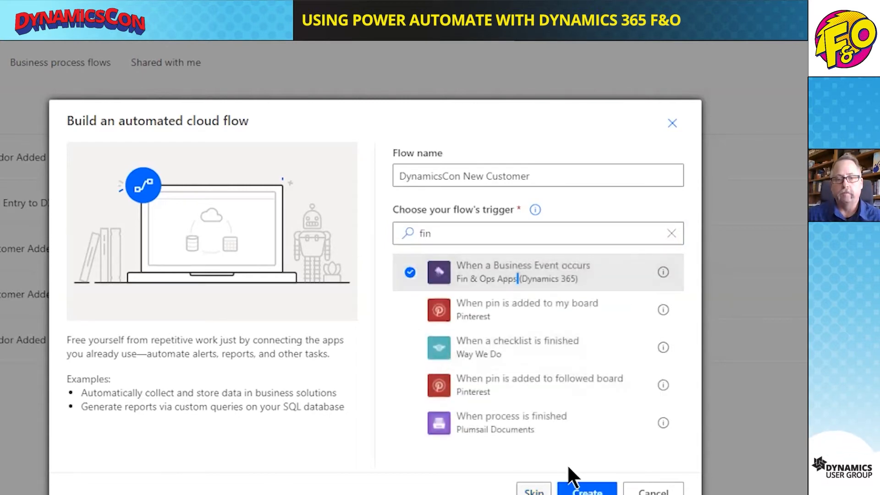
left_click(582, 488)
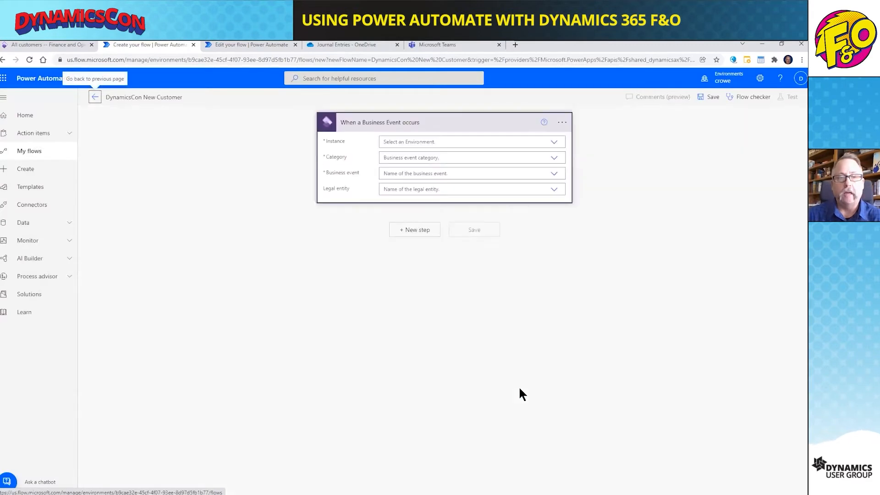
Set the business event trigger's instance to crowe.sandbox.operations.dynamics.com and its category to Alerts.
left_click(556, 143)
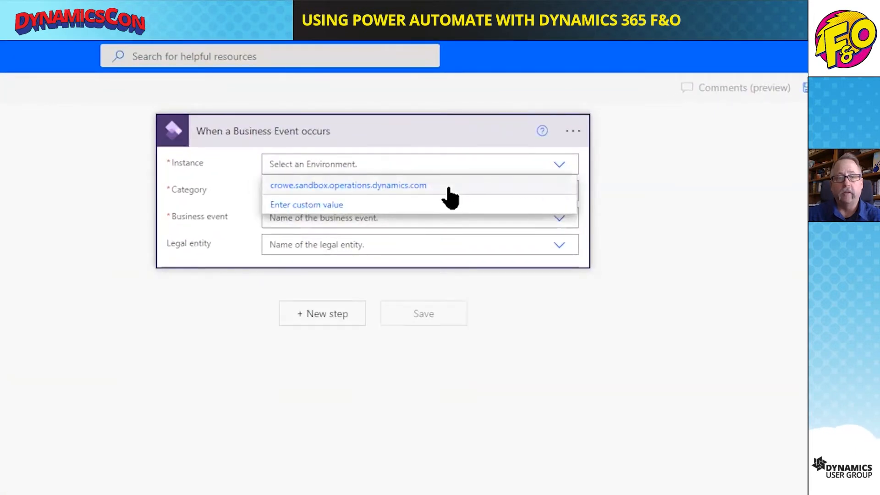
left_click(448, 188)
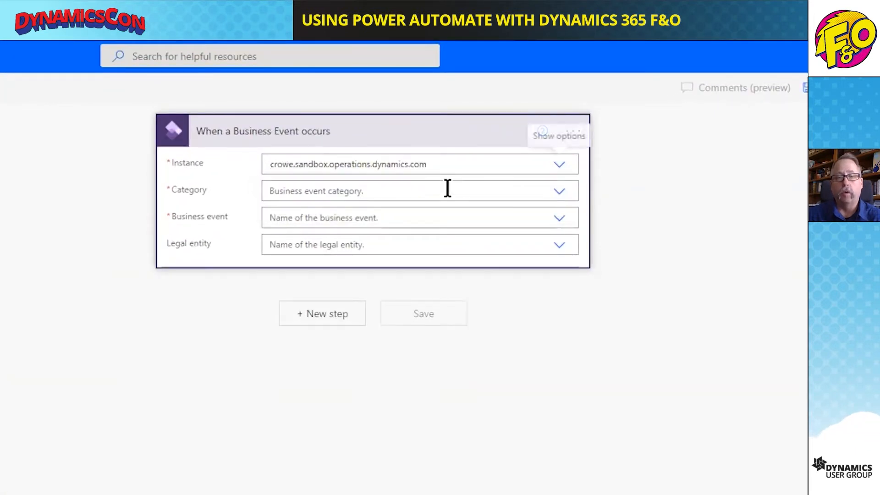
left_click(558, 193)
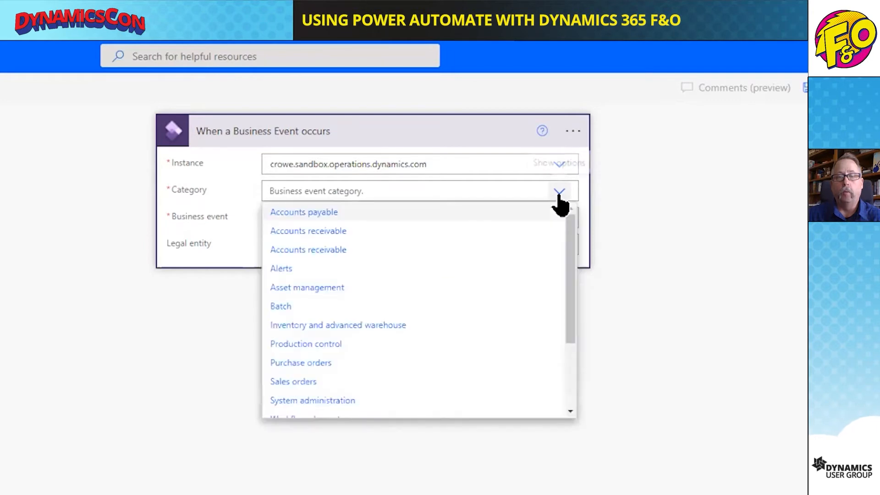
left_click(357, 274)
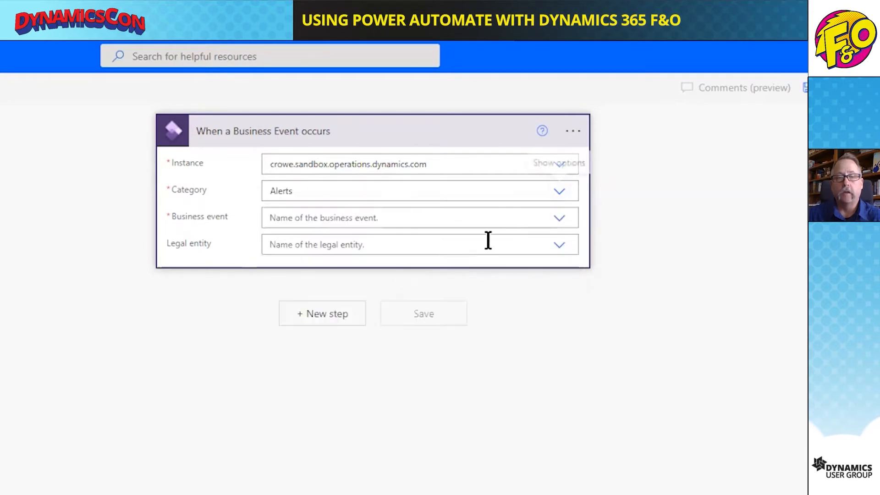
Set the trigger's business event to "When an alert rule is triggered" and its legal entity to USMF.
left_click(561, 220)
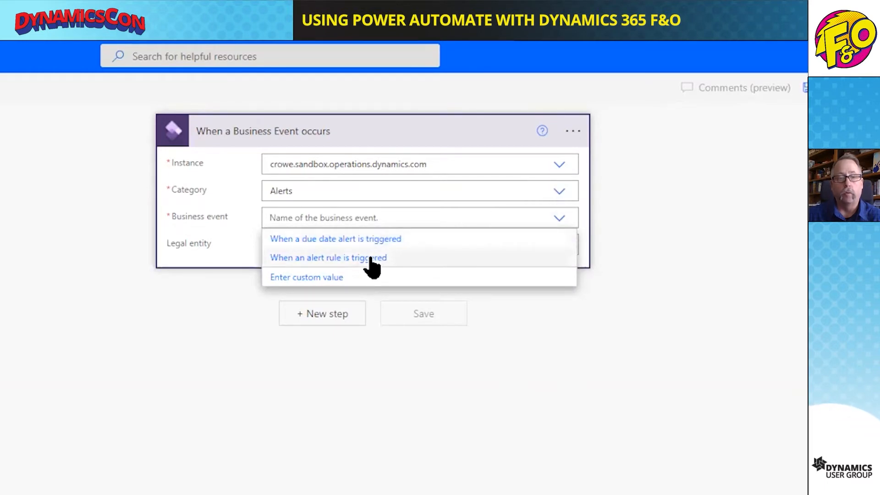
left_click(370, 259)
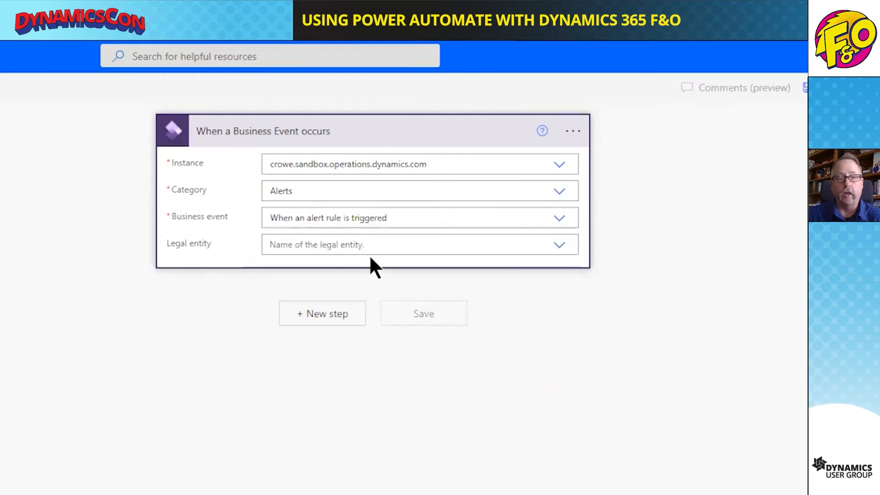
left_click(555, 251)
left_click_drag(569, 309, 572, 411)
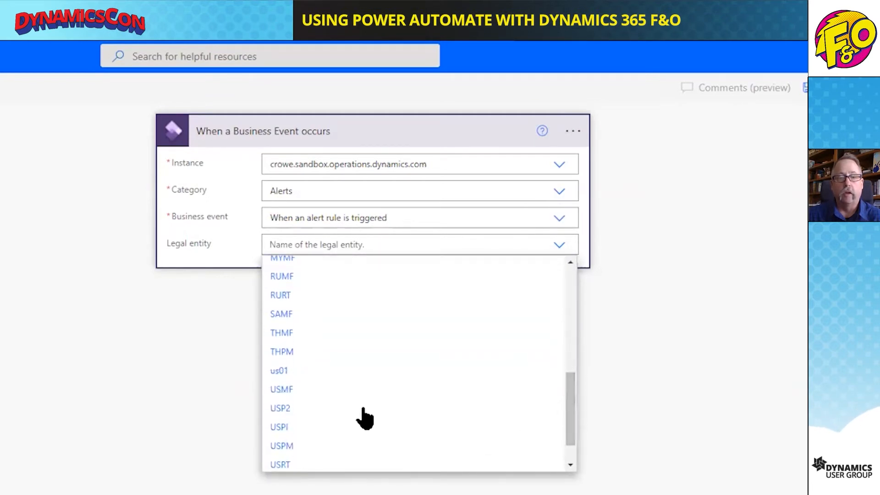
left_click(326, 389)
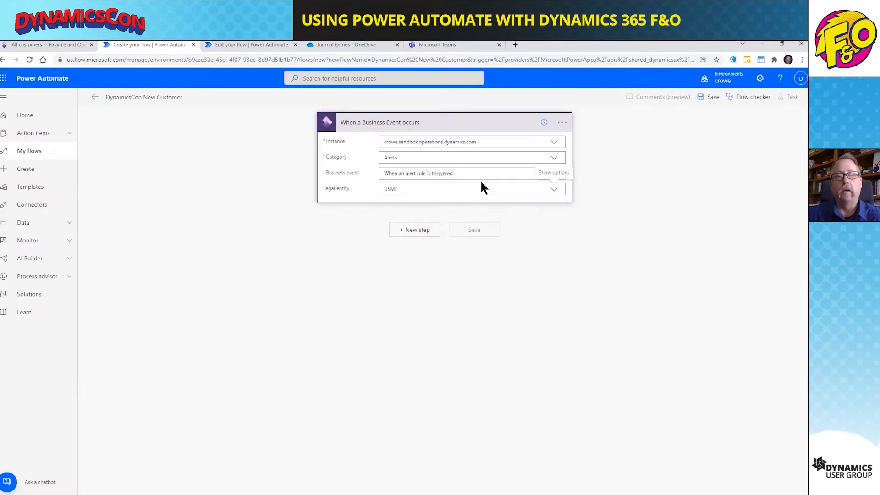
Start adding an operation after the trigger, and abandon the unsaved flow to return to the flow list.
left_click(417, 232)
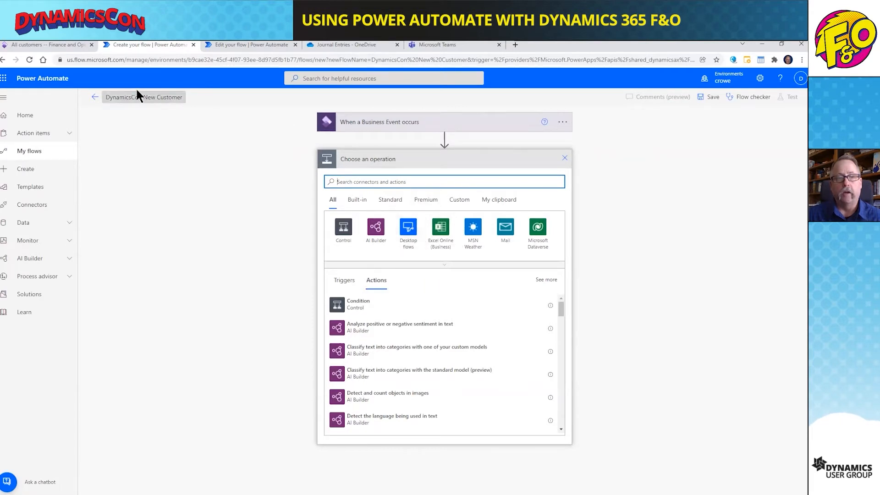
left_click(93, 98)
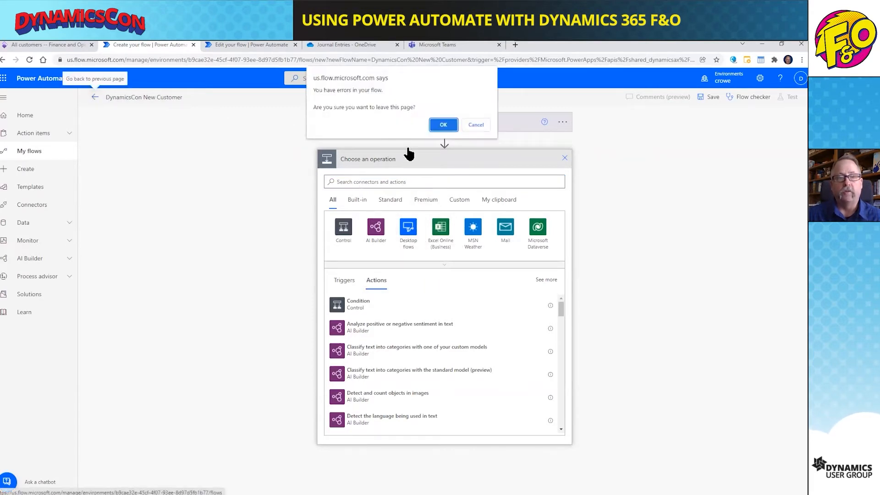
left_click(453, 125)
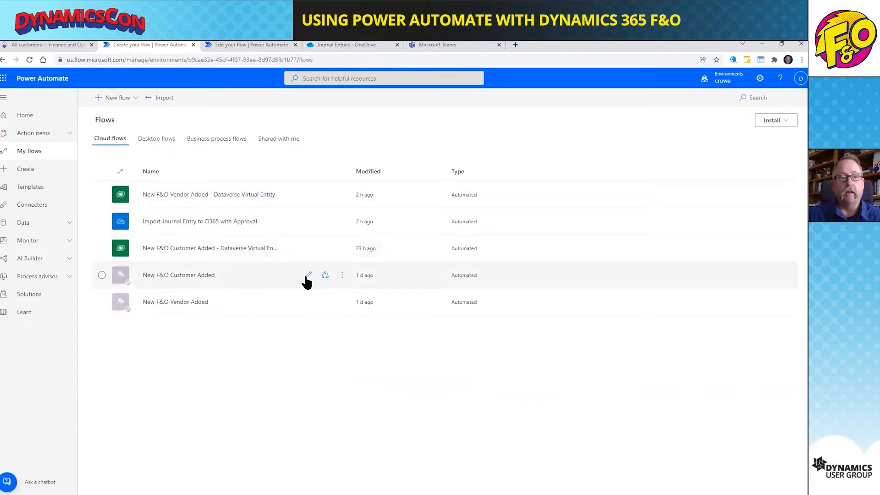
Open the New F&O Customer Added flow for editing and examine its business event trigger and Parse JSON settings.
left_click(307, 275)
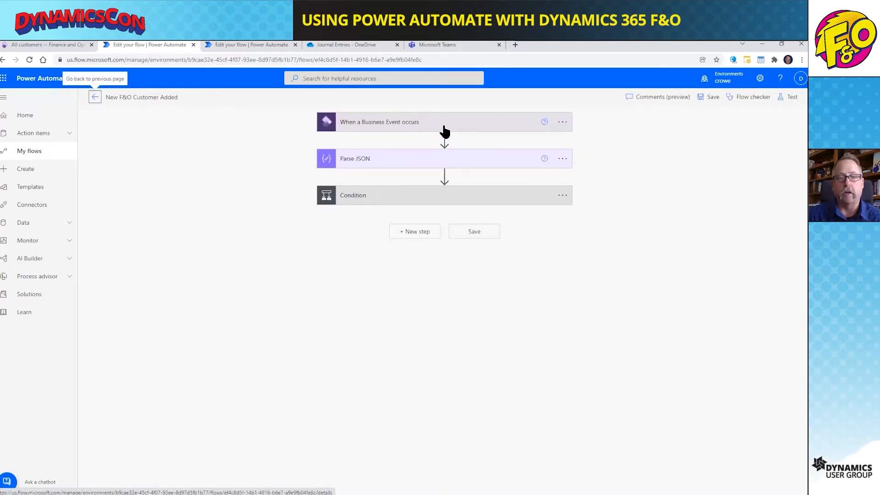
left_click(442, 130)
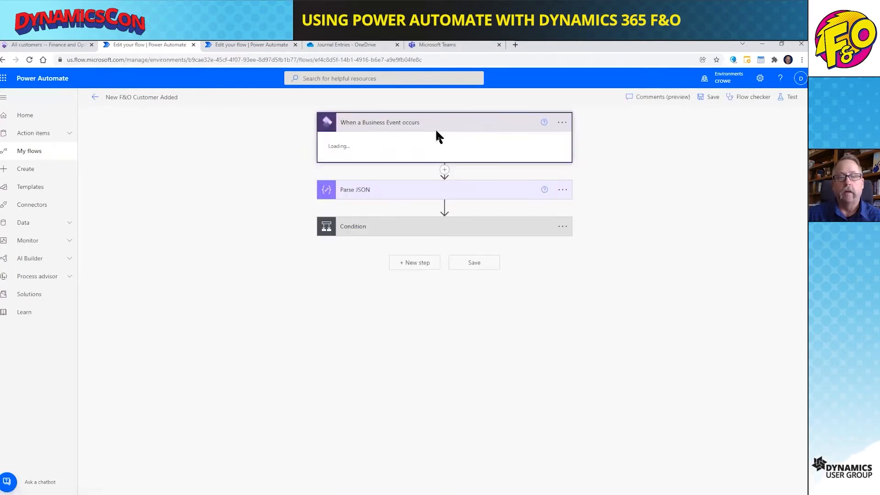
left_click(443, 198)
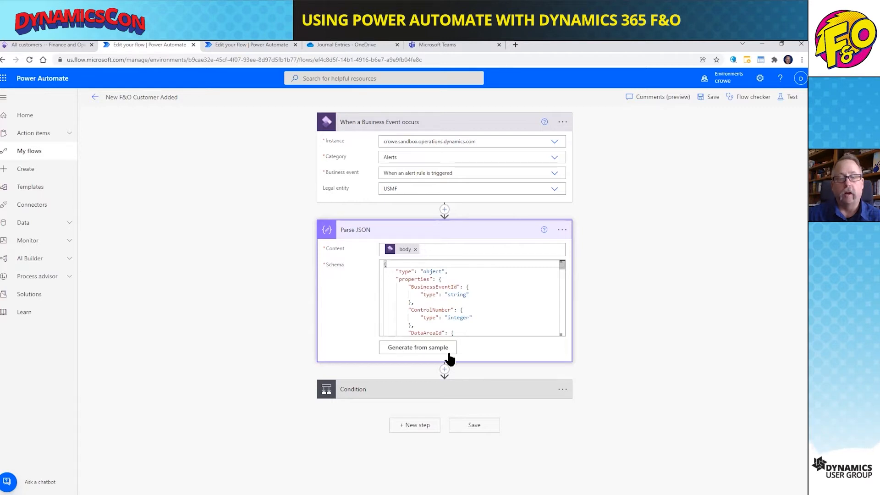
left_click(428, 230)
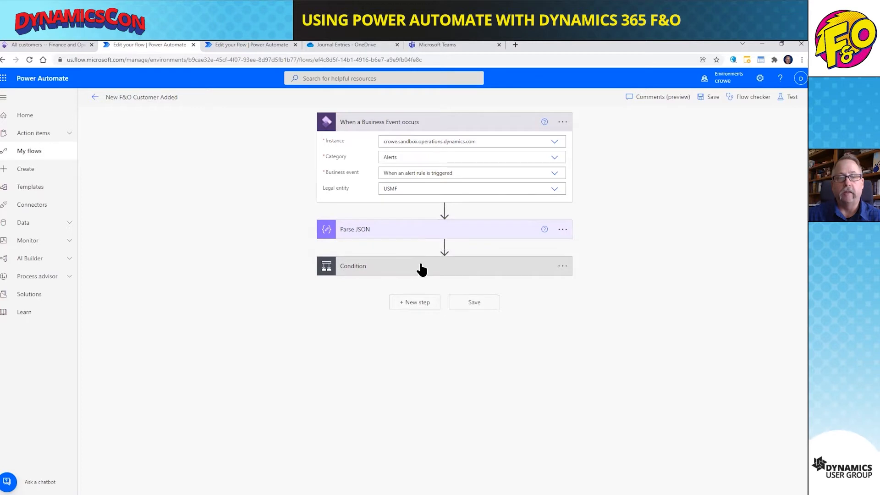
Examine the Condition, its If yes branch, and the Get a record action with the dynamic content available for Object id.
left_click(420, 274)
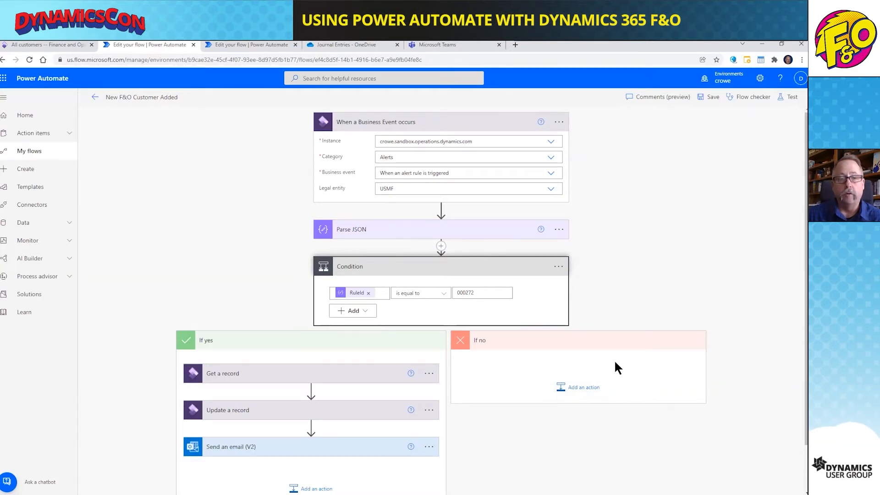
scroll(580, 321, "down", 2)
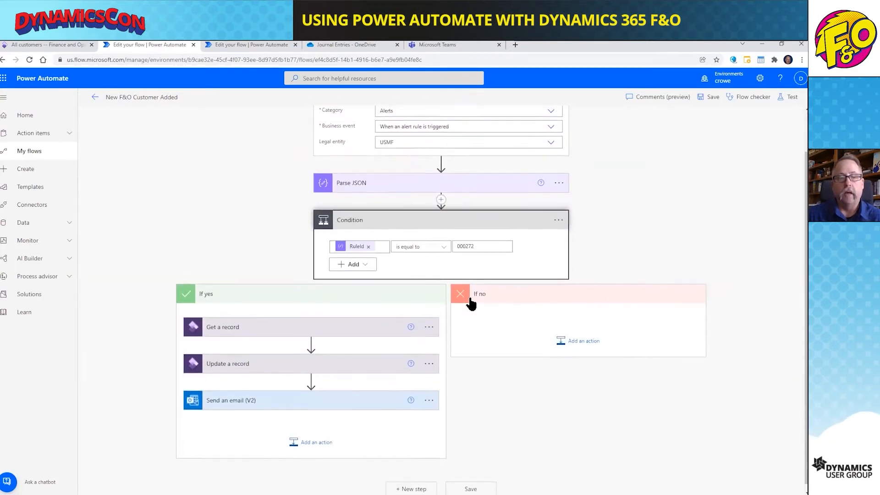
left_click(275, 322)
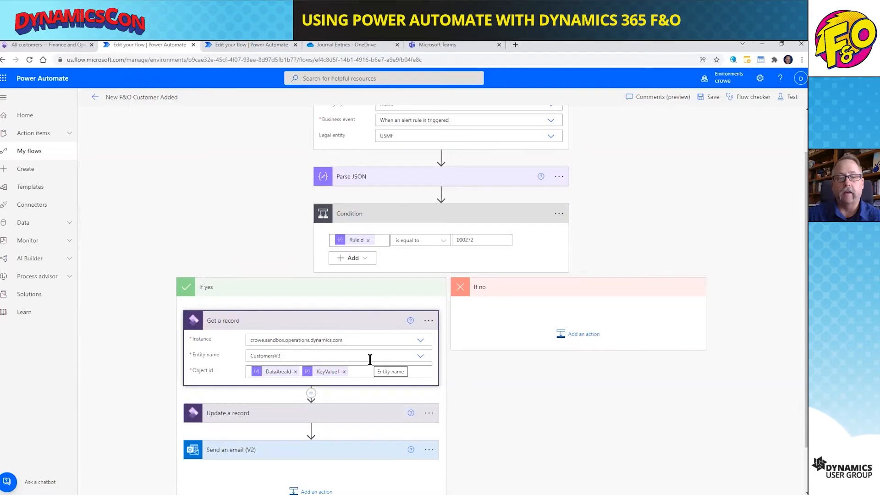
left_click(365, 369)
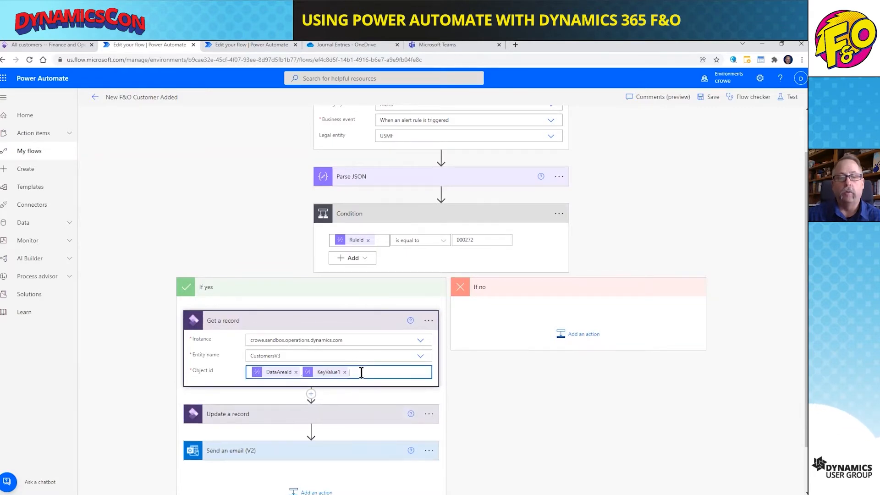
scroll(371, 362, "down", 3)
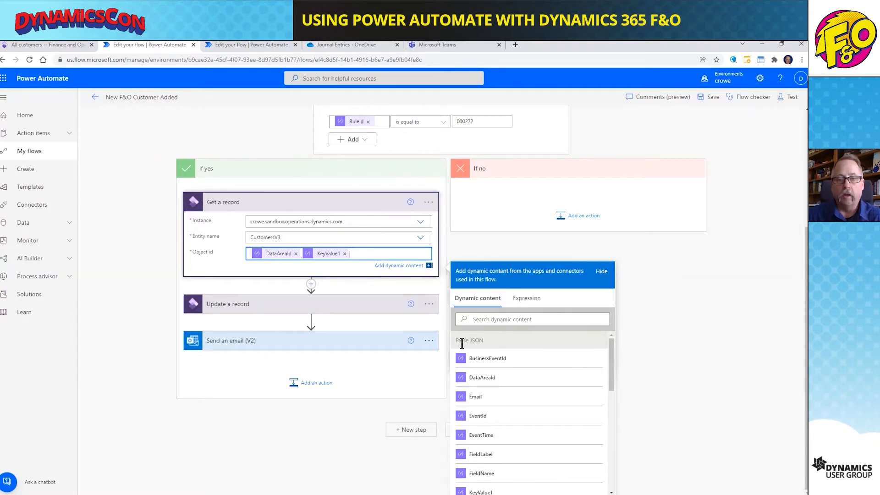
Remove KeyValue1 from the Get a record action's Object id and insert it again after DataAreaId.
scroll(455, 243, "up", 1)
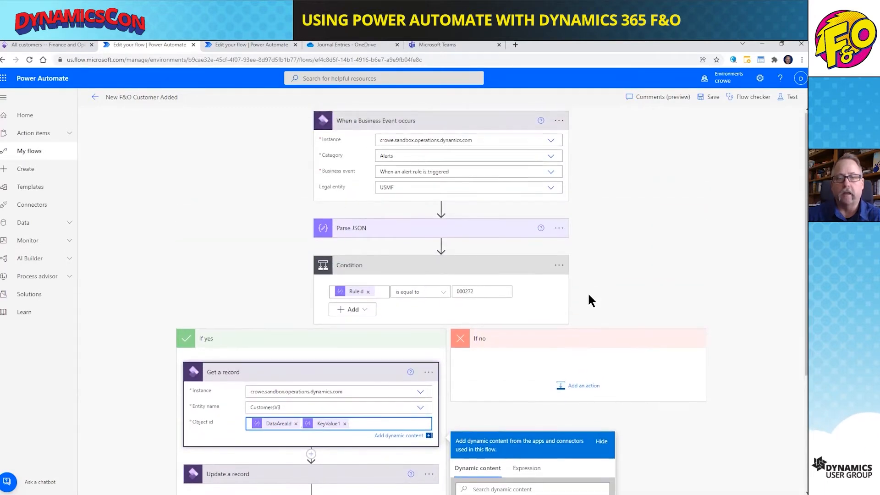
scroll(582, 300, "down", 4)
scroll(546, 369, "down", 1)
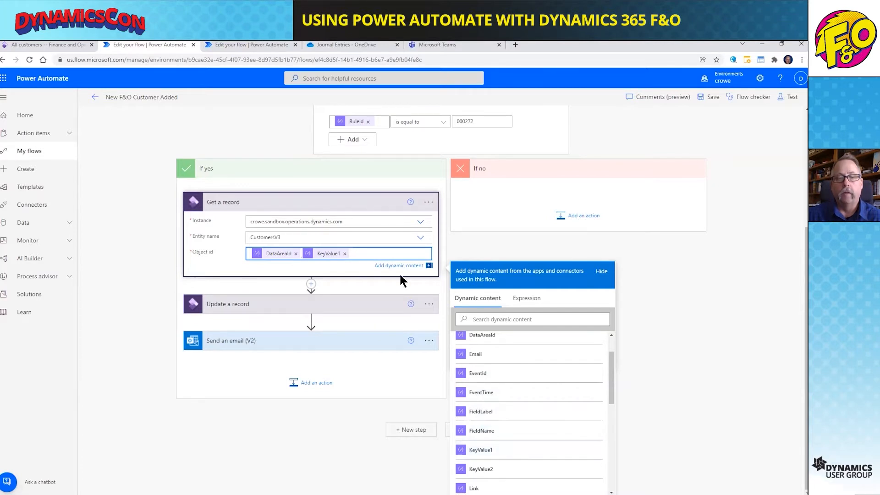
key("BackSpace")
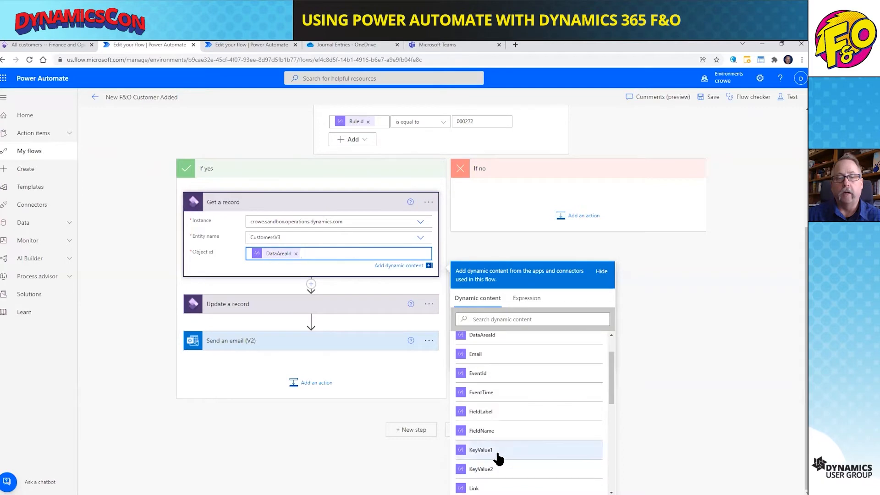
left_click(481, 451)
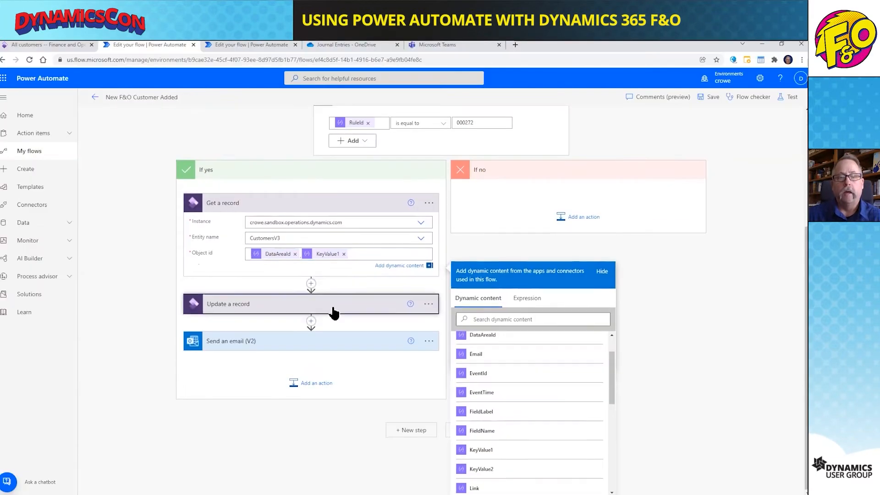
Insert a Fin & Ops Apps (Dynamics 365) Update a record action between Get a record and the existing Update a record action.
left_click(397, 484)
scroll(434, 302, "down", 2)
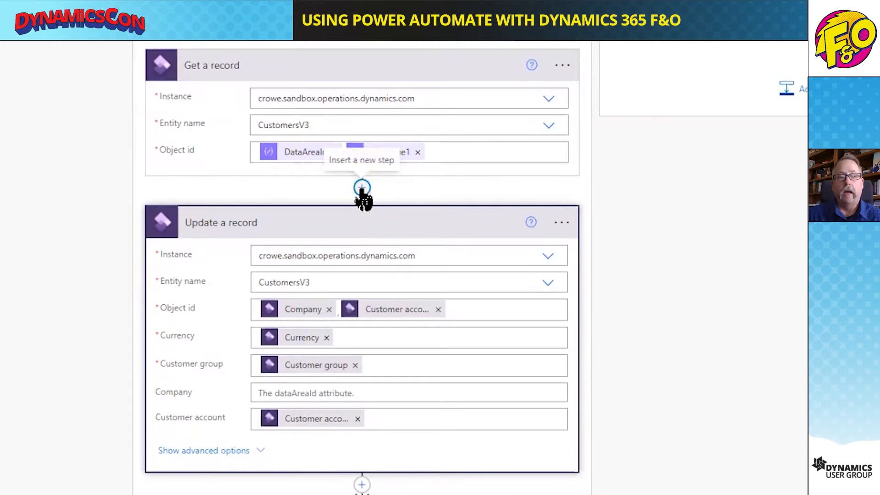
left_click(362, 188)
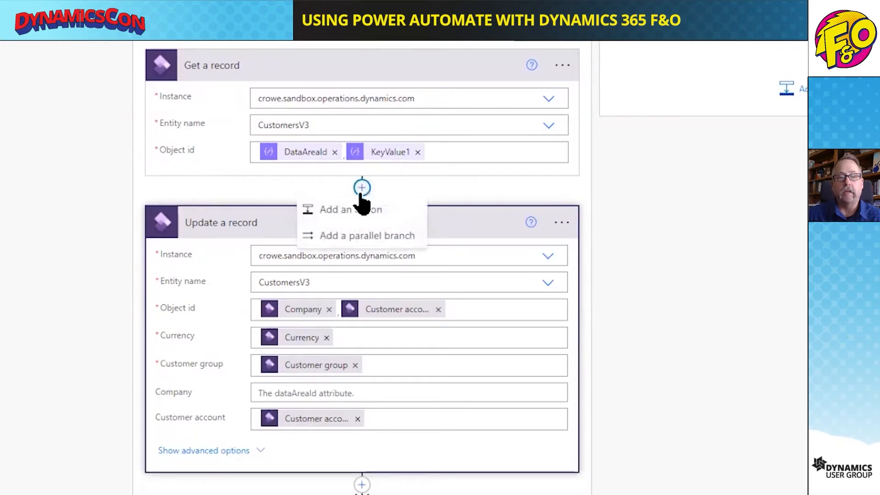
left_click(366, 210)
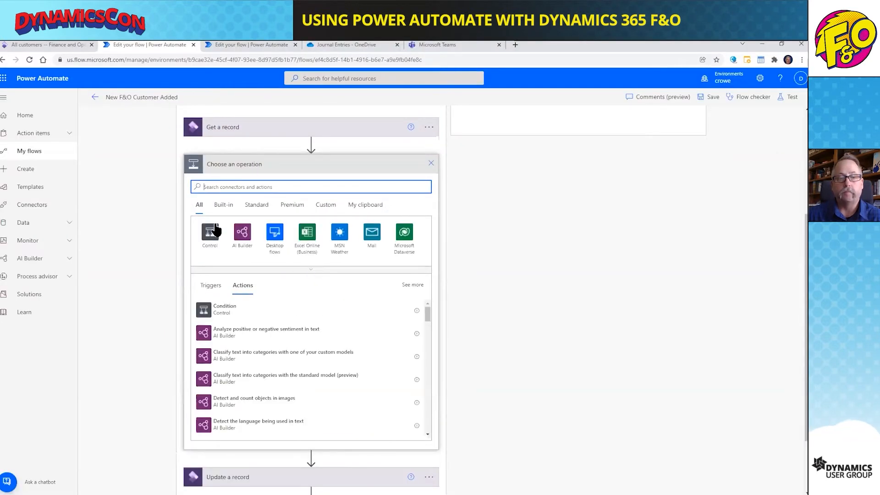
type("fin")
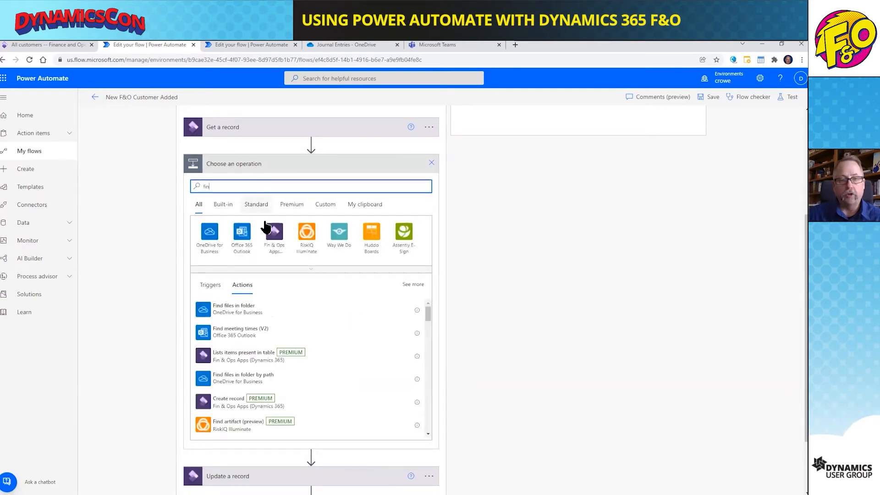
left_click(270, 232)
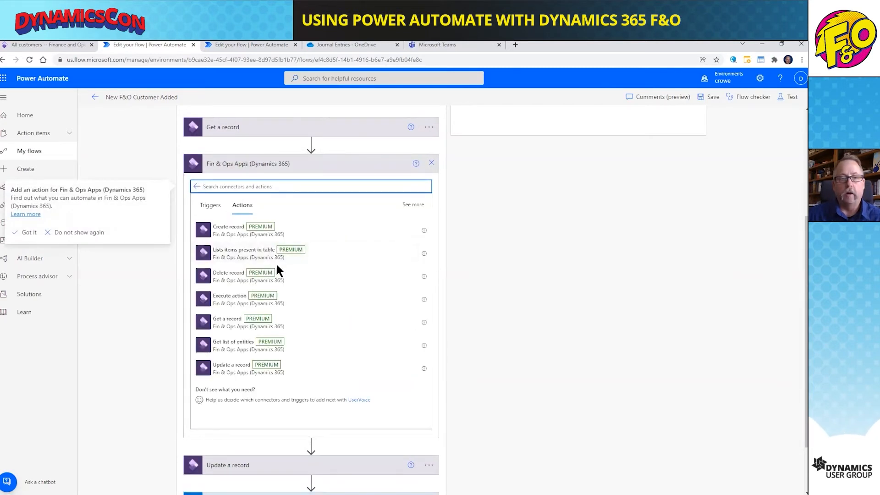
left_click(237, 370)
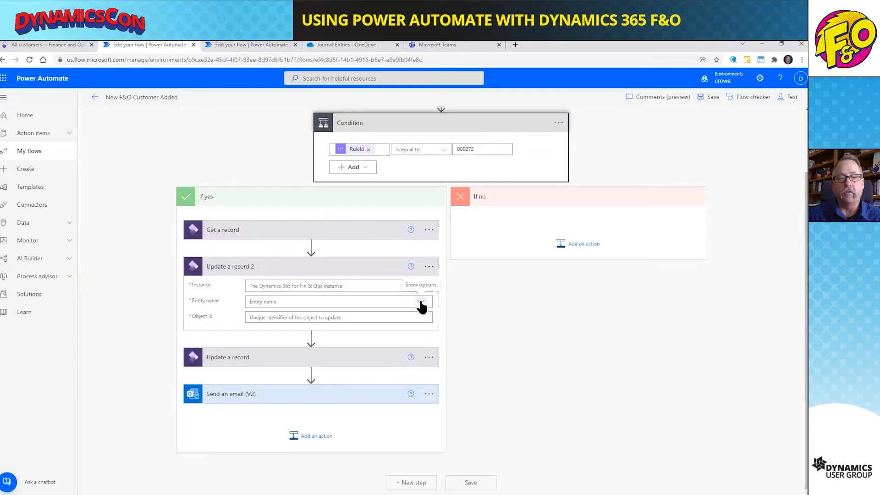
Set the instance of the newly inserted update action to crowe.sandbox.operations.dynamics.com.
left_click(421, 304)
left_click(415, 295)
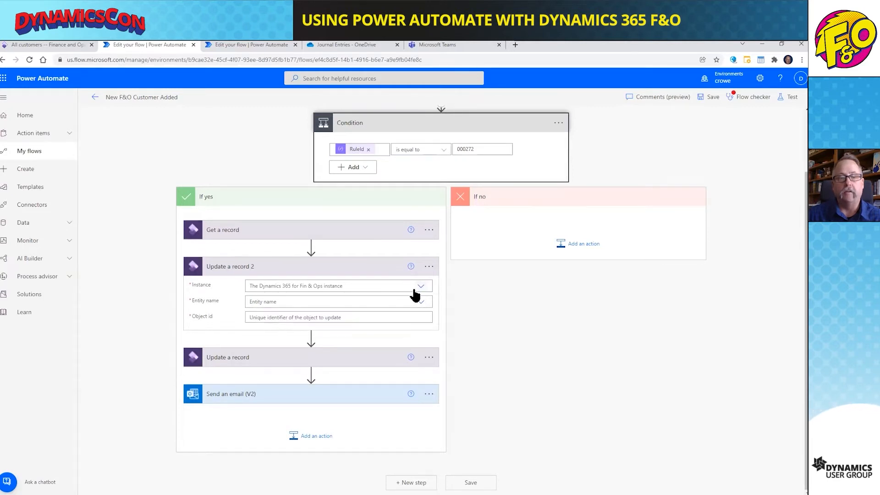
left_click(414, 290)
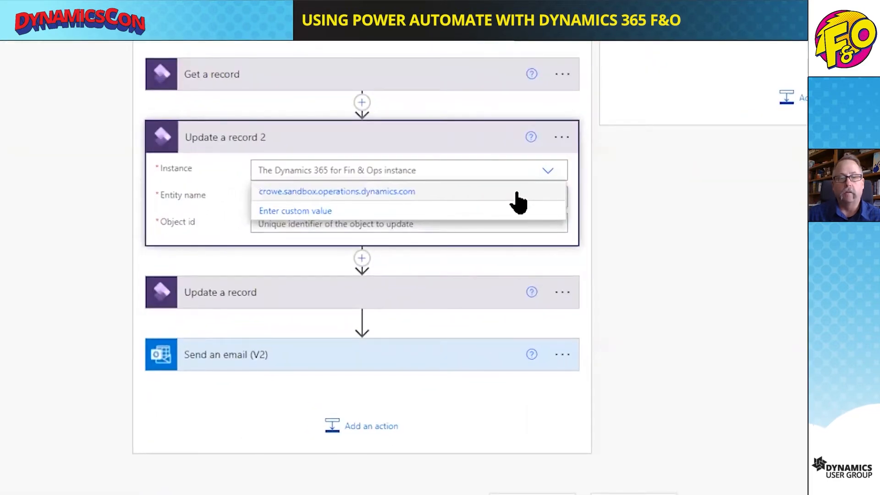
left_click(517, 192)
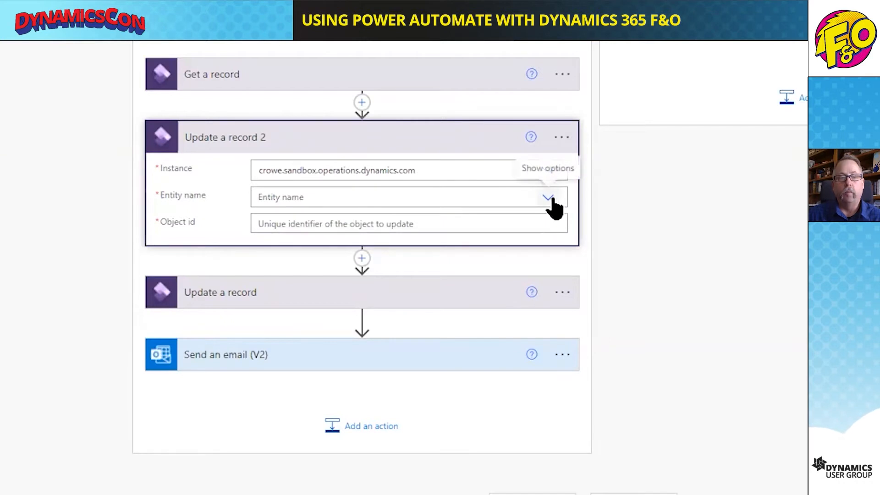
Set the new update action's entity name to CustomersV3 and bring up the dynamic content for its Object id.
left_click(521, 198)
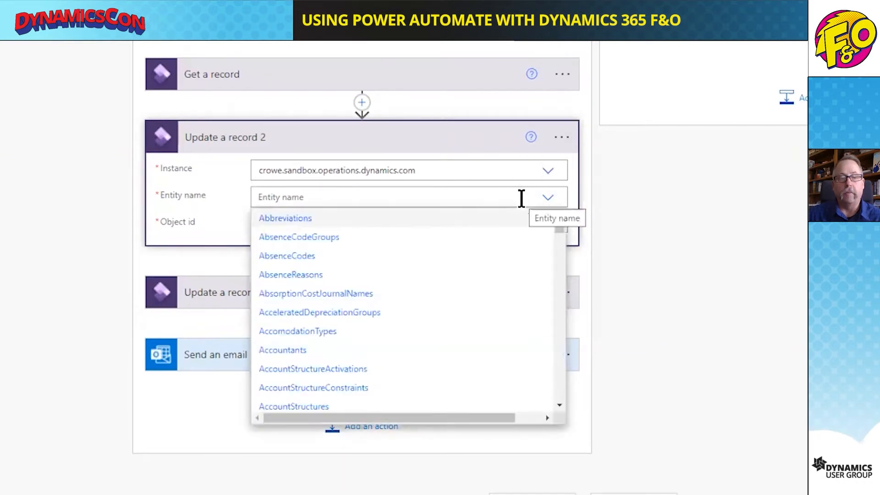
type("custoem")
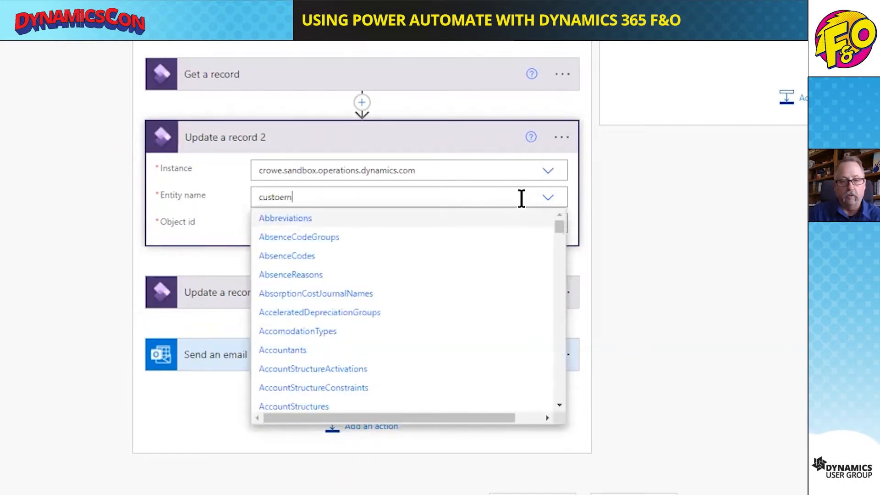
type("r")
key("BackSpace")
key("BackSpace")
key("BackSpace")
type("mre")
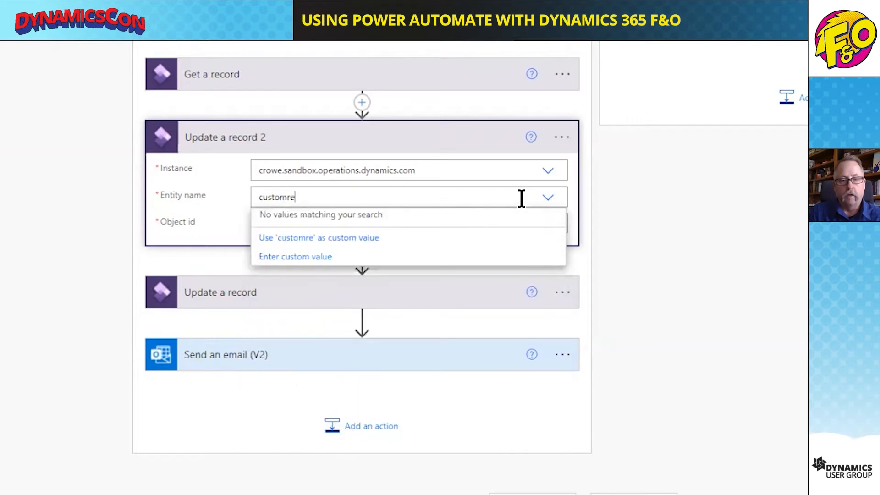
key("BackSpace")
key("BackSpace")
type("ers")
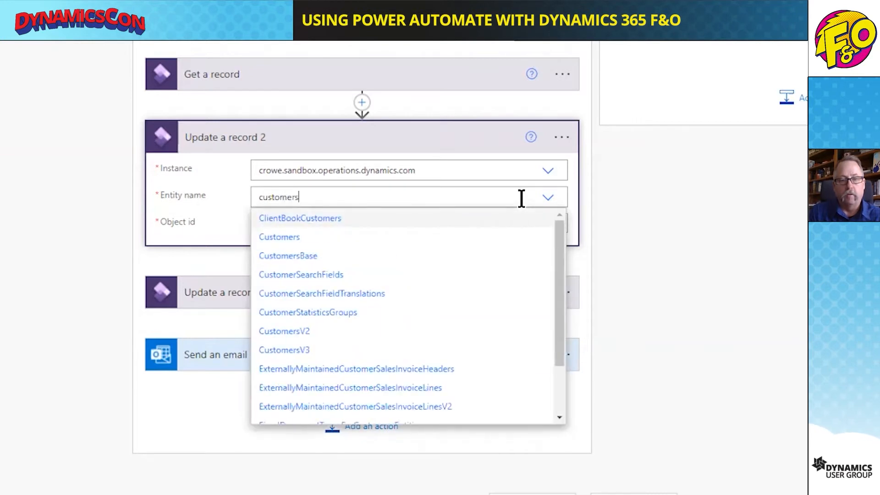
type("V")
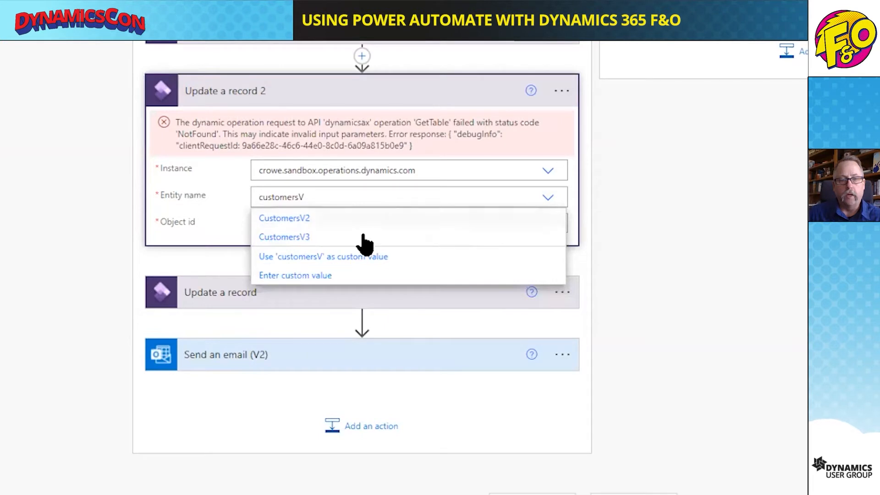
left_click(359, 237)
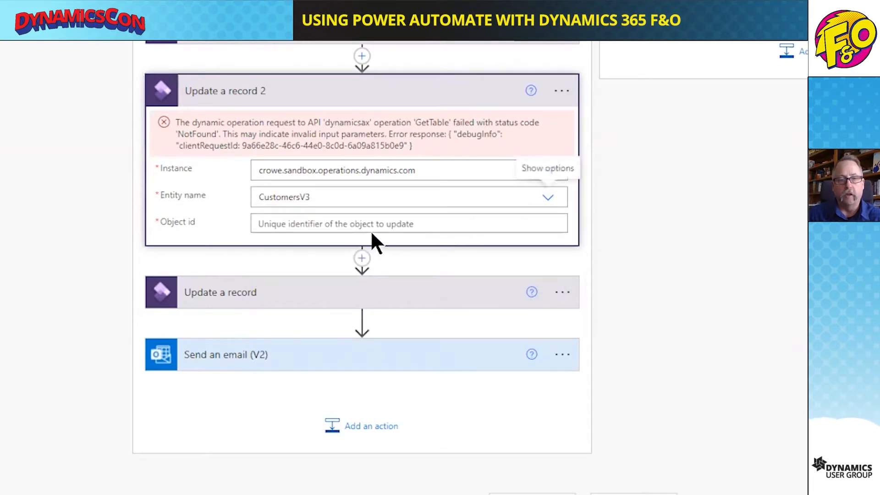
left_click(382, 220)
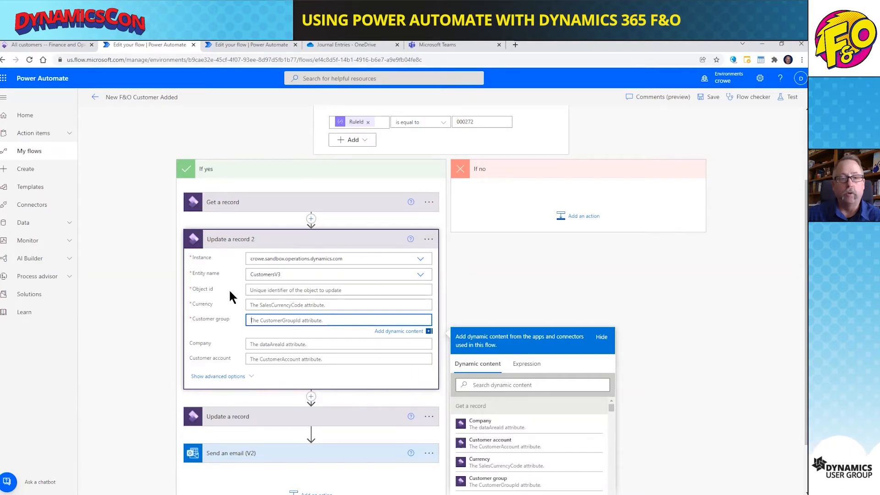
left_click(259, 290)
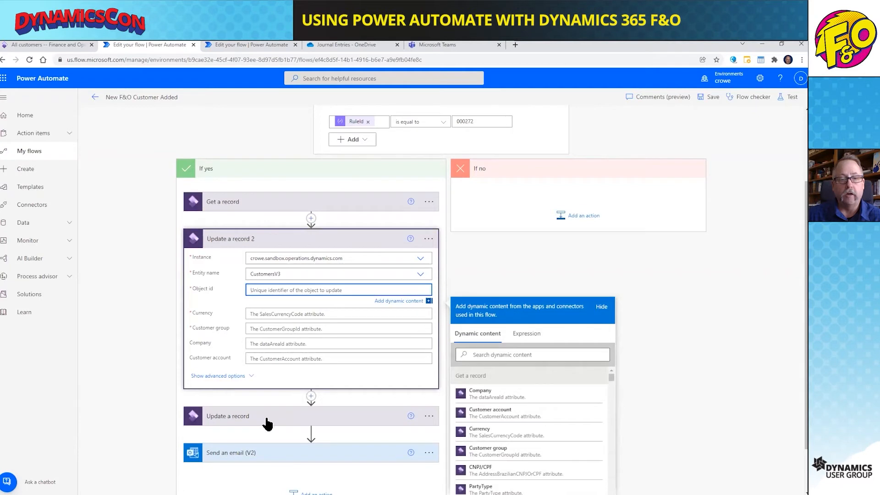
Show the advanced options of the existing Update a record action and choose All for Invoicing and delivery on hold.
left_click(297, 423)
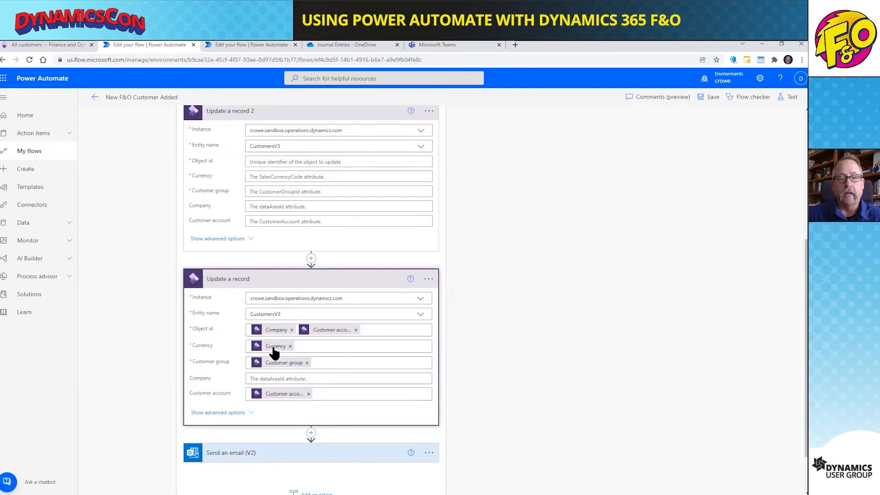
left_click(234, 412)
scroll(243, 415, "down", 5)
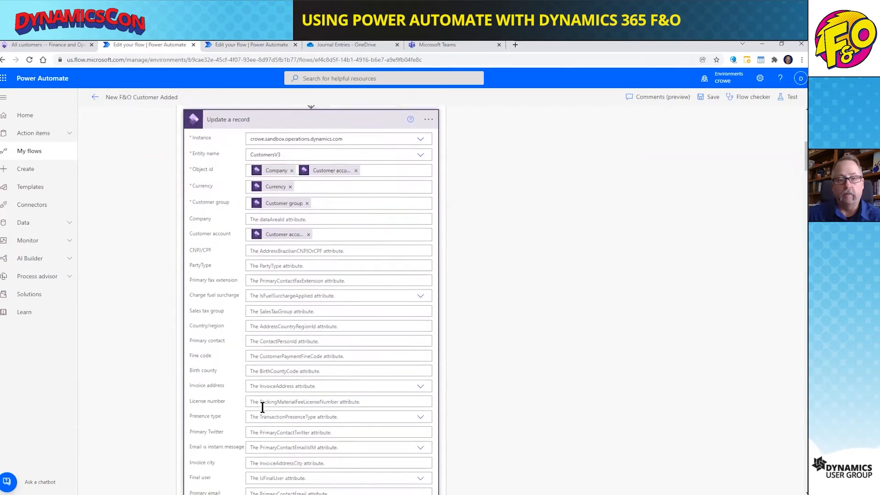
scroll(263, 407, "down", 4)
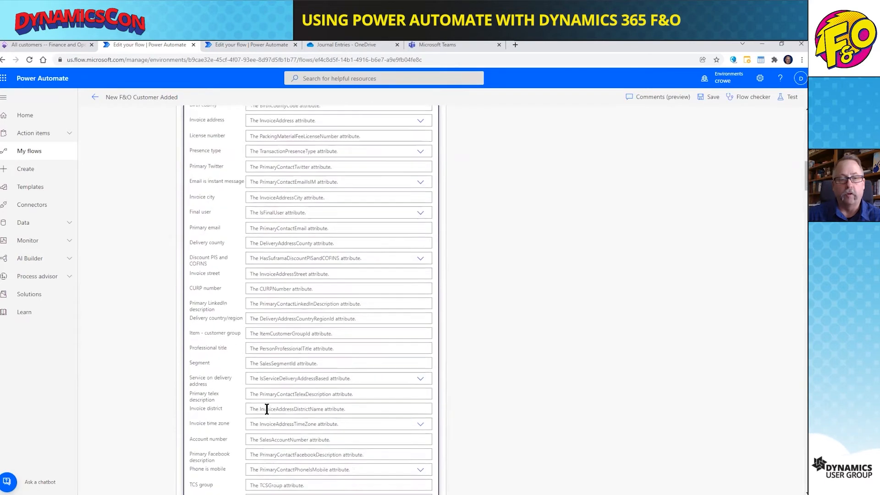
scroll(293, 240, "down", 5)
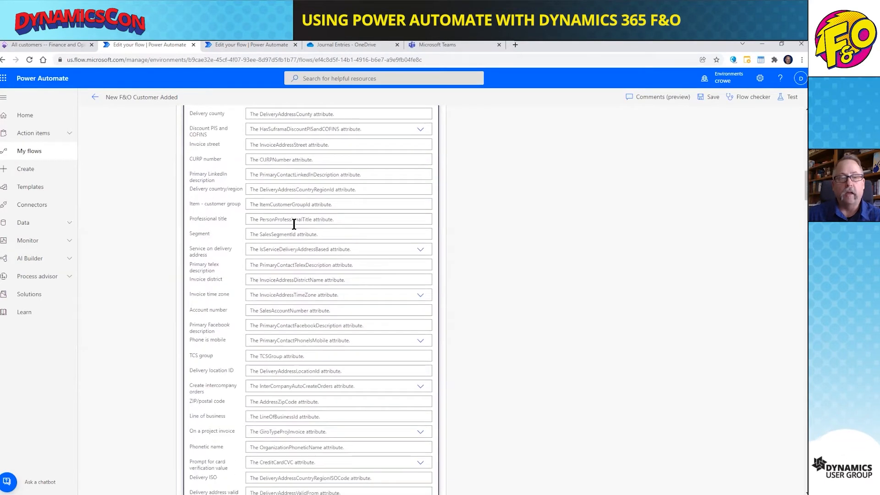
scroll(294, 227, "down", 5)
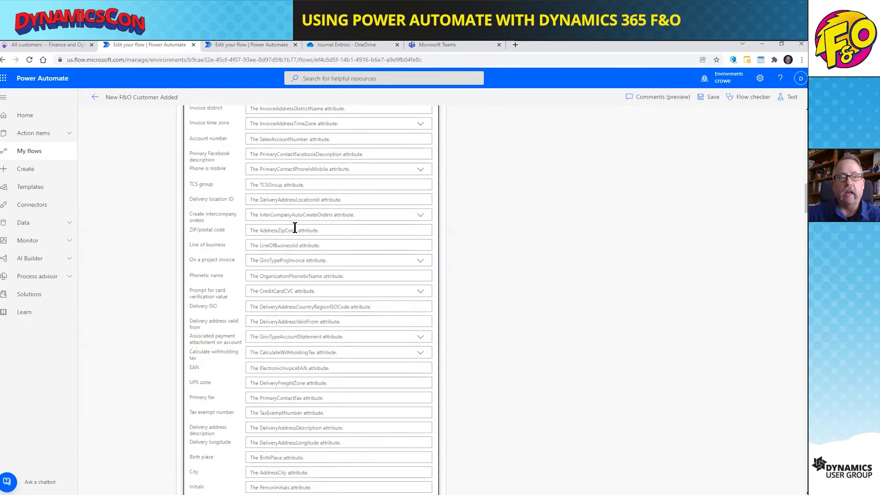
scroll(294, 227, "down", 6)
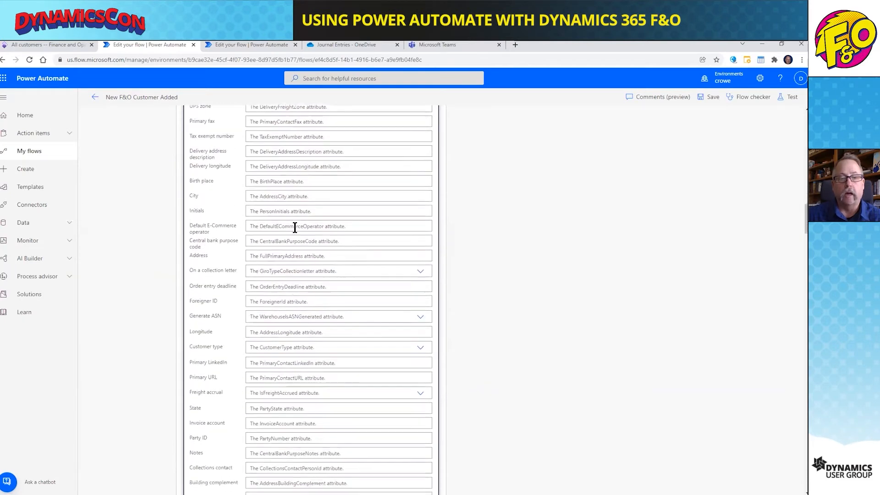
scroll(295, 228, "down", 7)
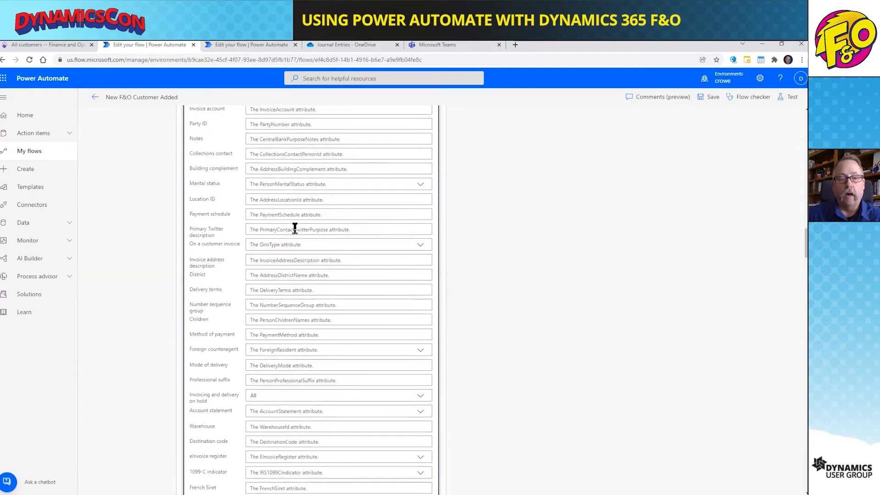
scroll(294, 229, "down", 2)
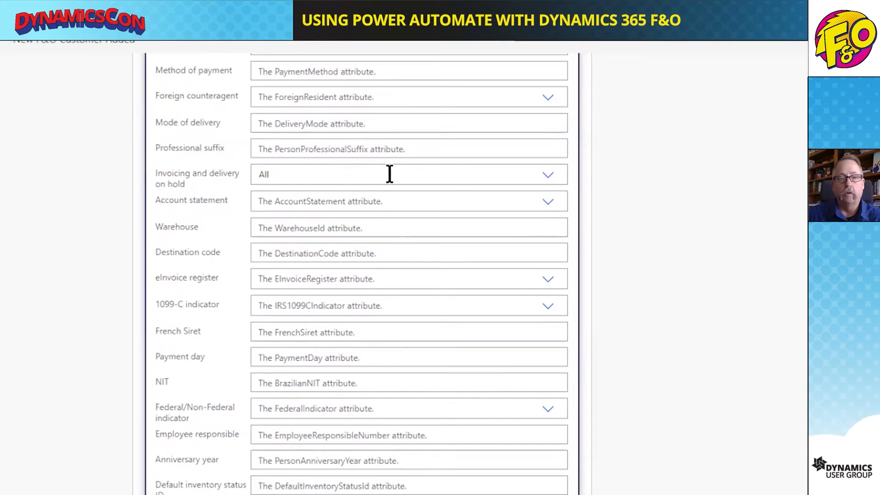
left_click(548, 176)
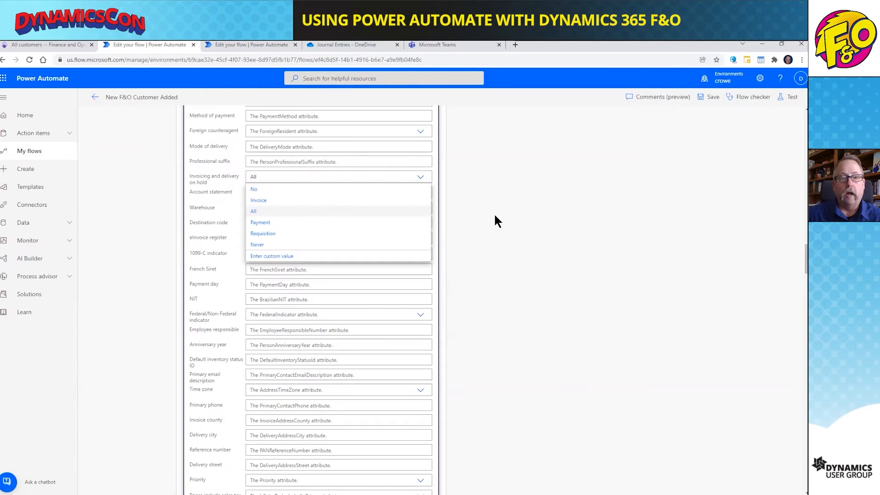
left_click(430, 210)
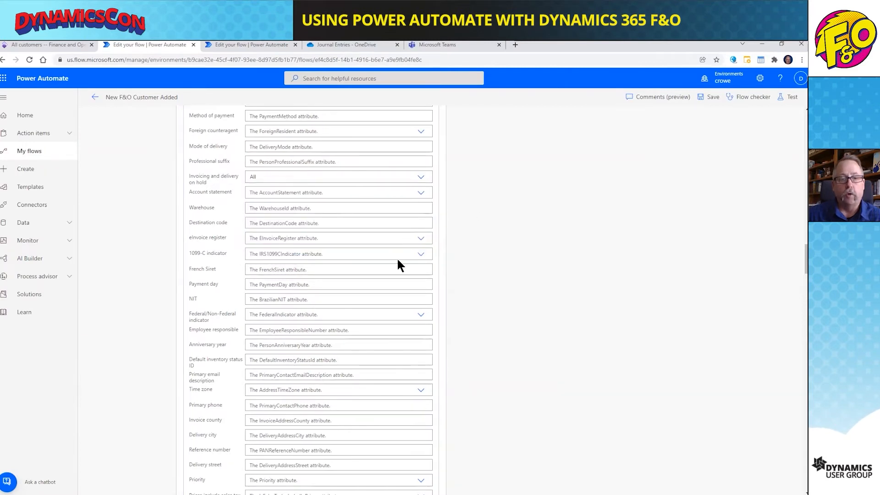
Look through the other advanced customer fields available in the existing Update a record action.
scroll(409, 265, "down", 1)
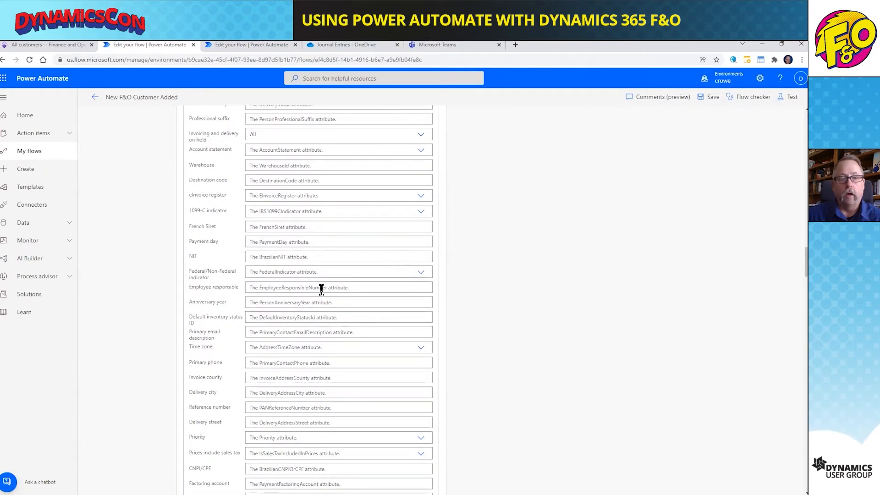
scroll(344, 360, "down", 2)
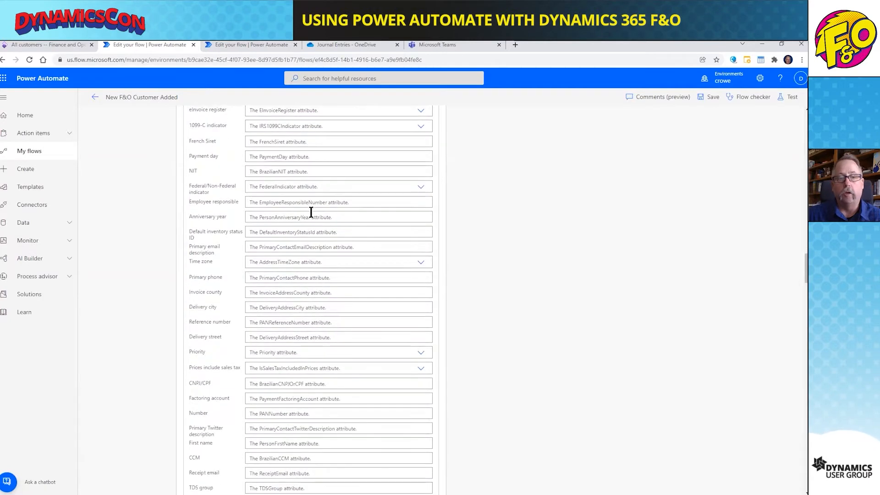
scroll(312, 256, "down", 4)
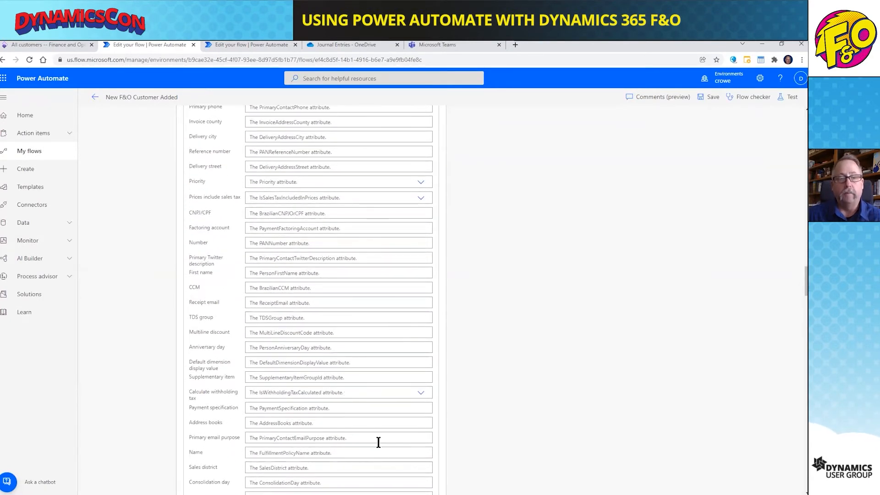
scroll(362, 387, "up", 10)
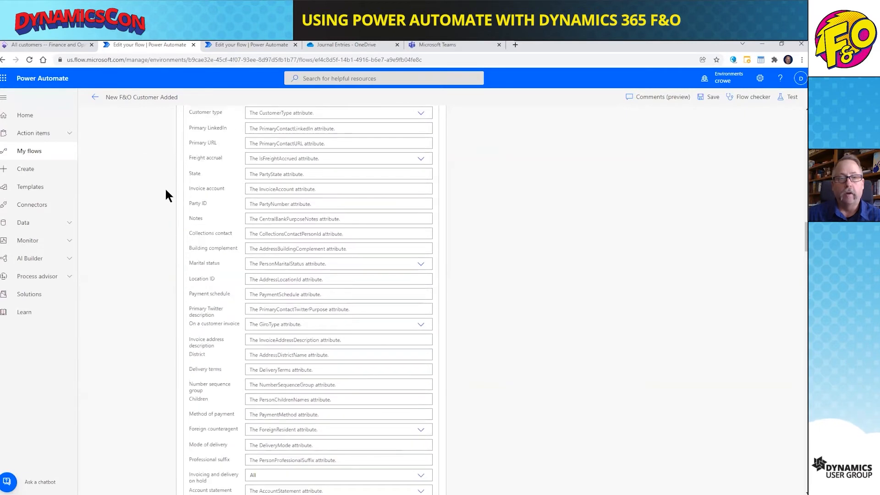
Leave the New F&O Customer Added flow without saving and open New F&O Customer Added - Dataverse Virtual Entity for editing.
left_click(95, 97)
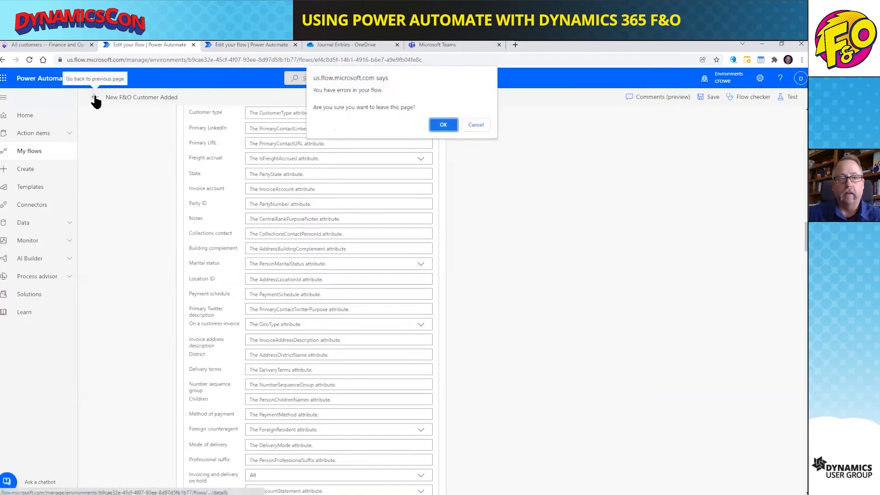
left_click(438, 123)
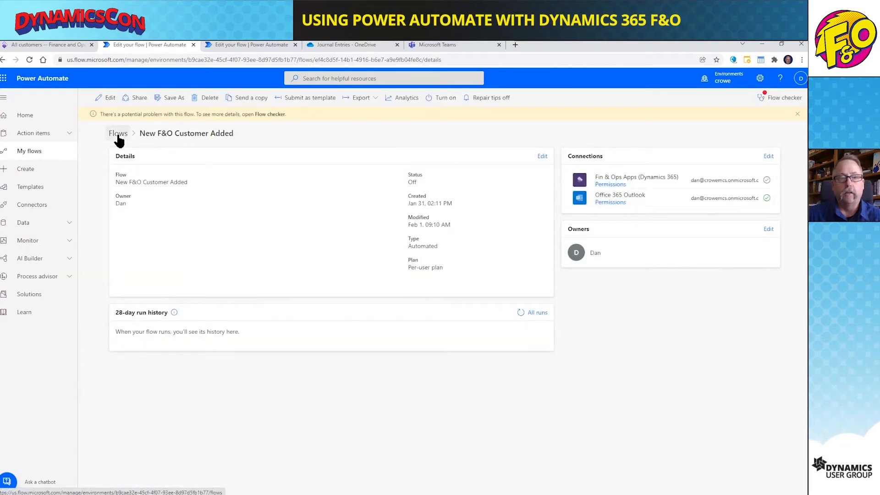
left_click(119, 134)
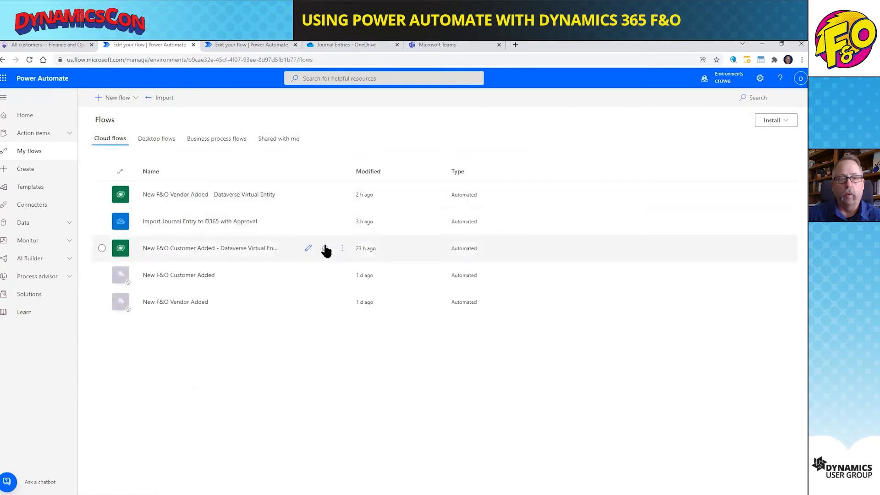
left_click(306, 248)
left_click(308, 248)
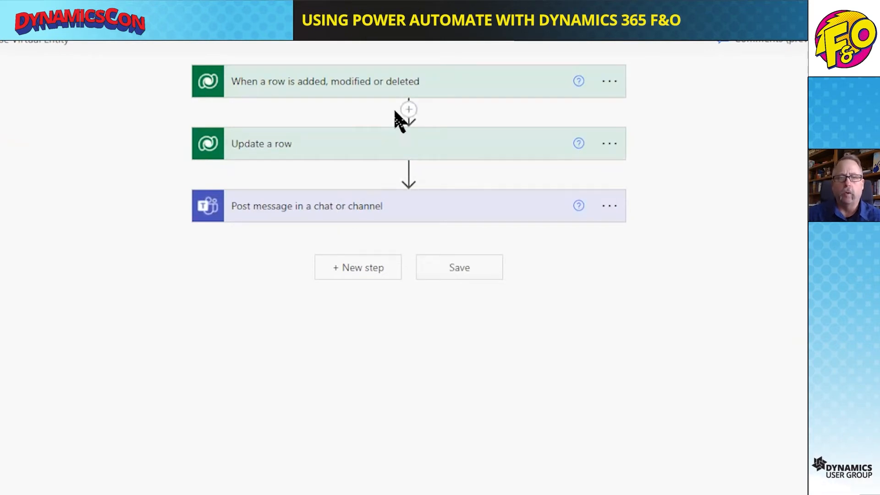
Expand the When a row is added, modified or deleted trigger and view the Change type options, keeping Added.
left_click(390, 83)
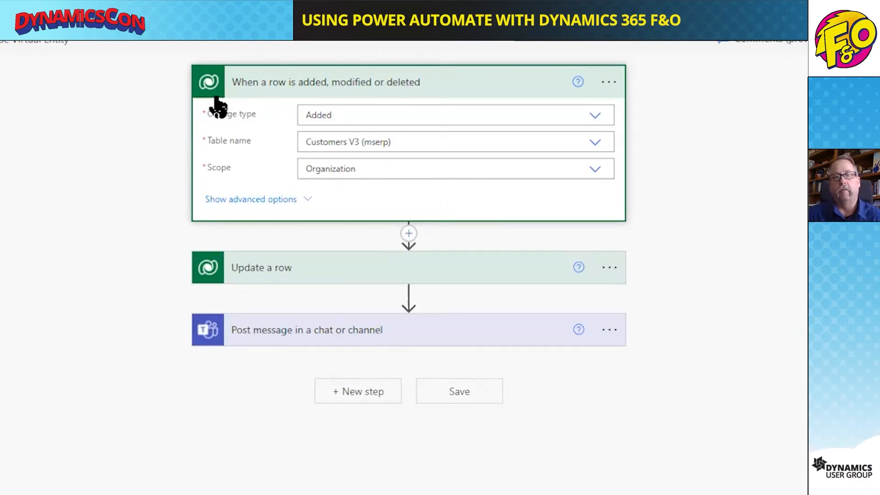
left_click(595, 117)
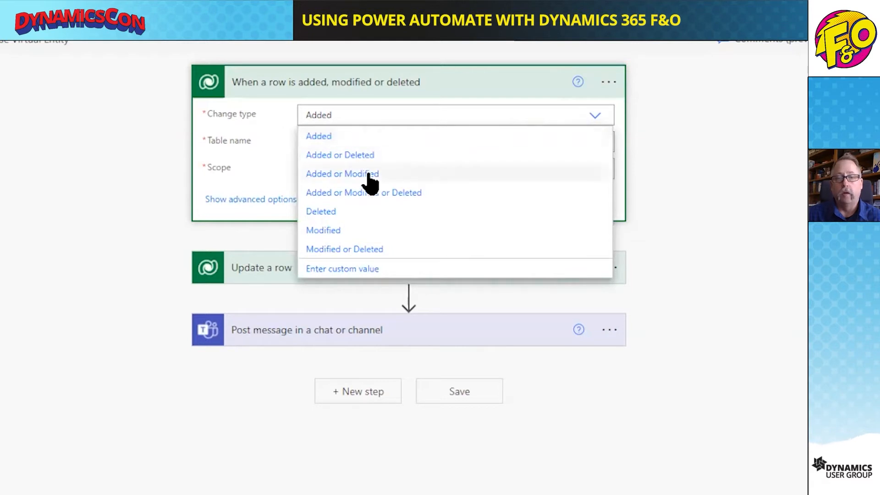
left_click(401, 139)
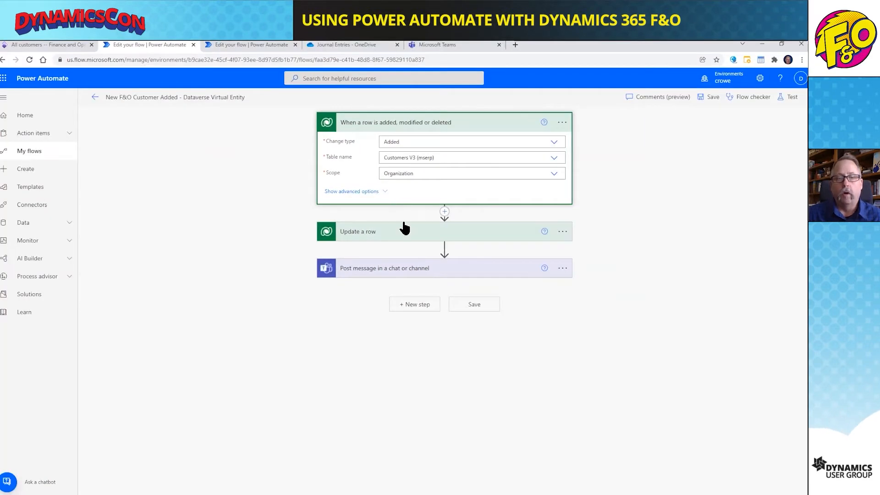
Expand the Update a row action and search the dynamic content for its Row ID with "customersv".
left_click(405, 236)
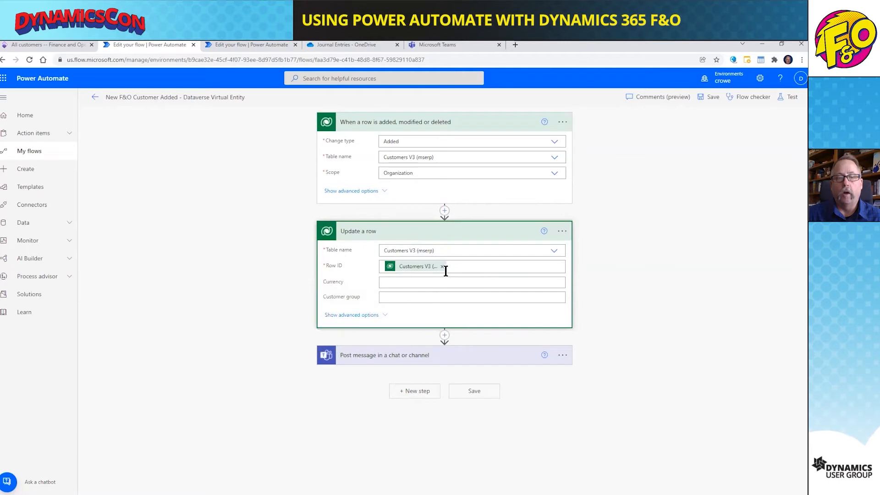
left_click(452, 270)
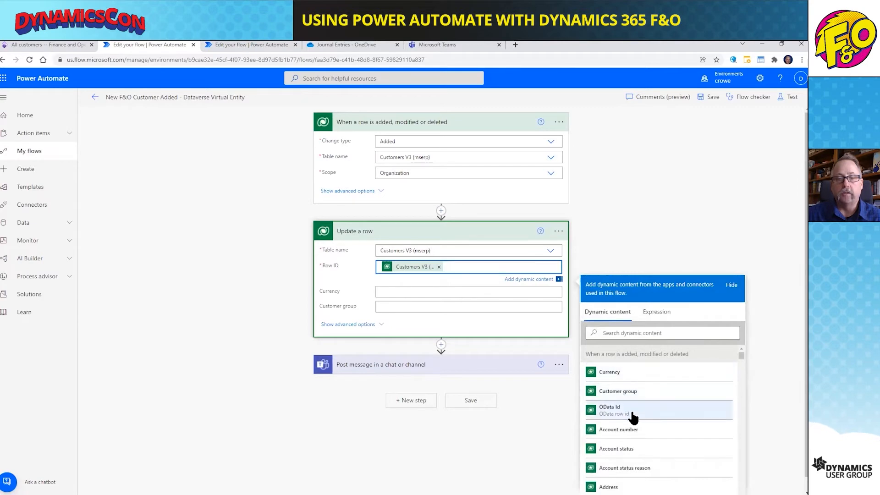
left_click(623, 331)
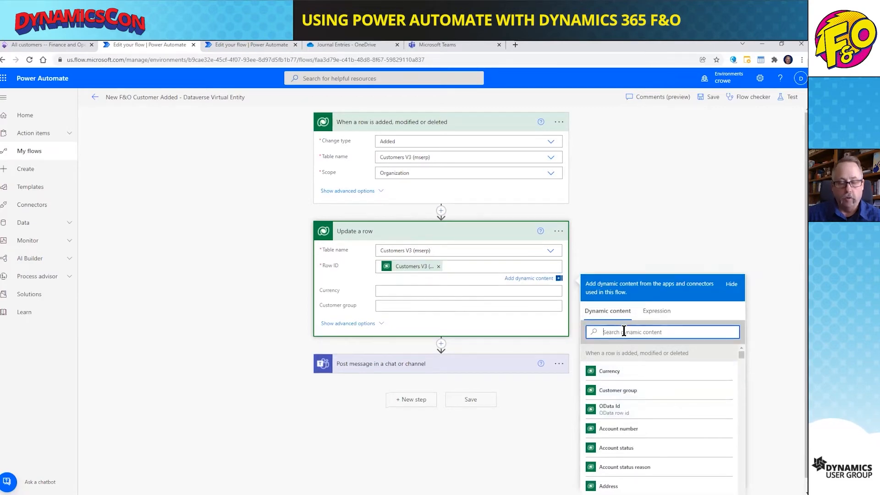
type("custome")
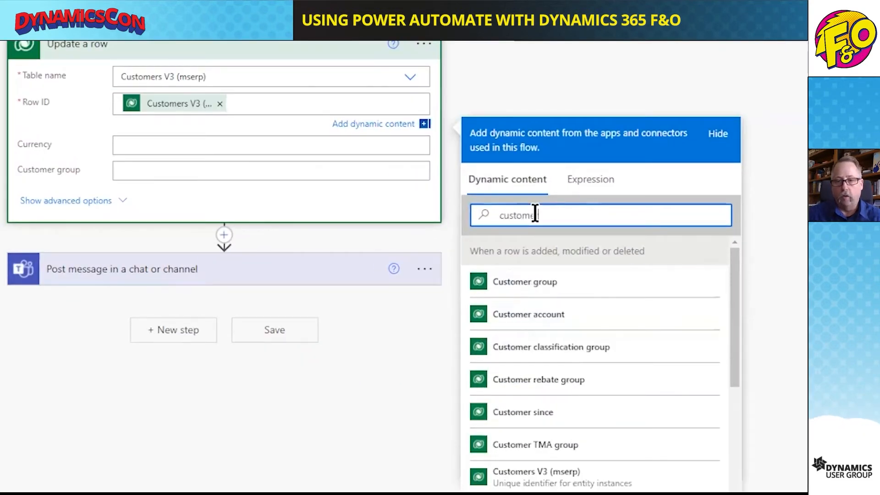
type("rsv")
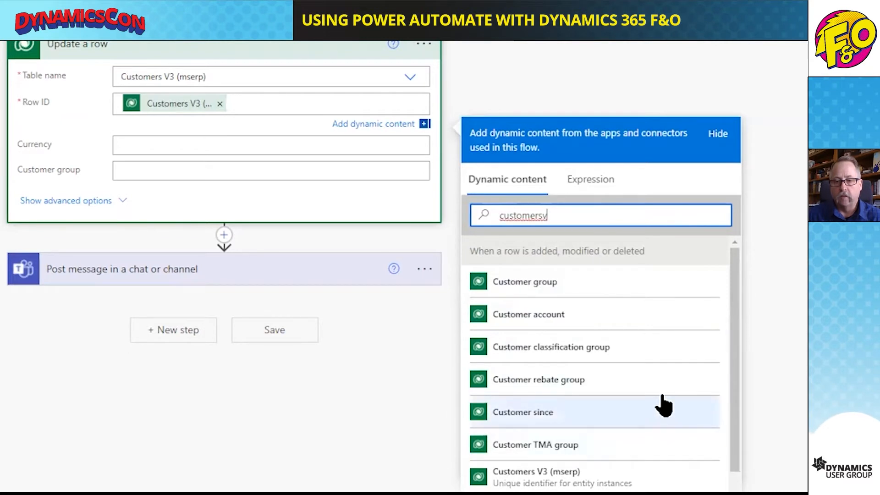
scroll(663, 405, "down", 4)
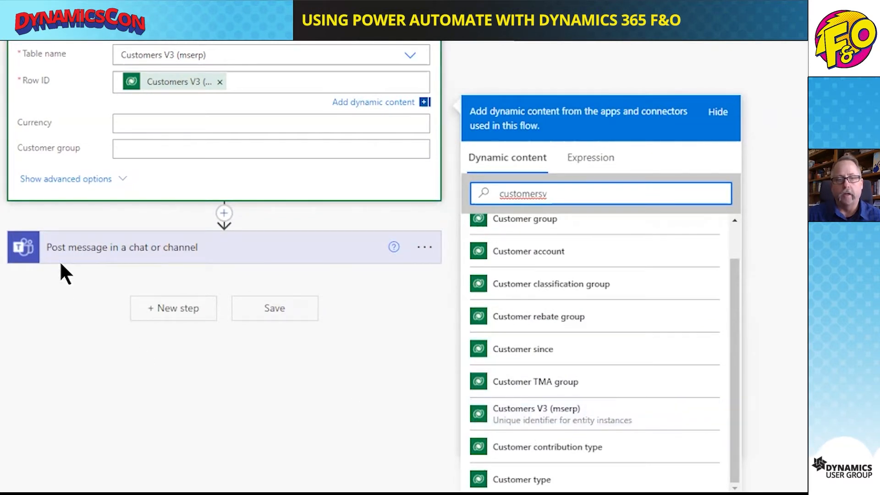
Show the advanced options of the Update a row action and look through the customer fields.
left_click(69, 182)
left_click(68, 182)
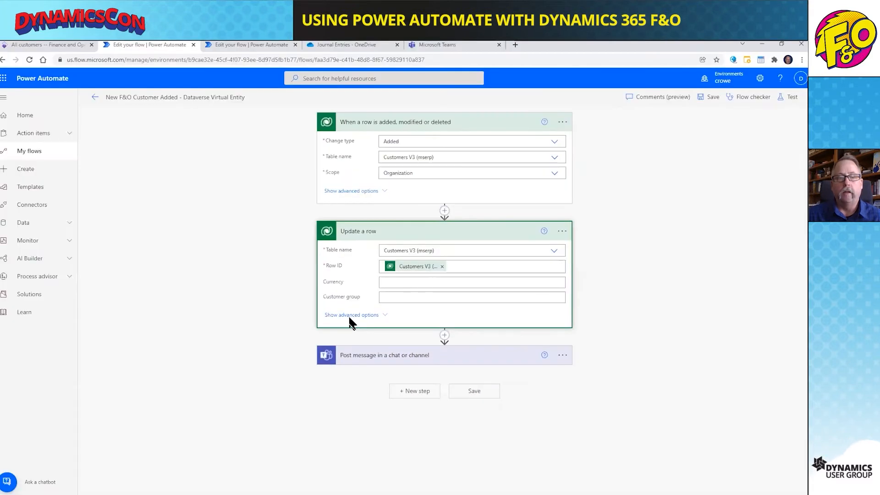
scroll(576, 335, "down", 4)
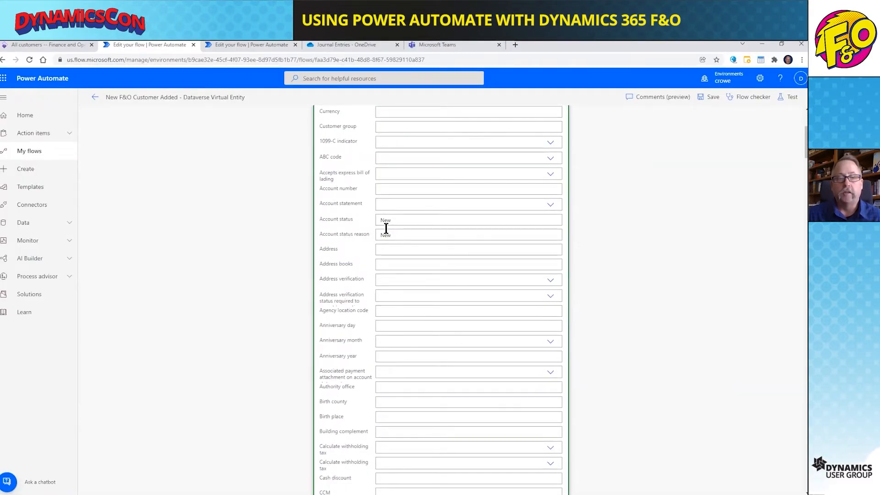
scroll(387, 250, "down", 10)
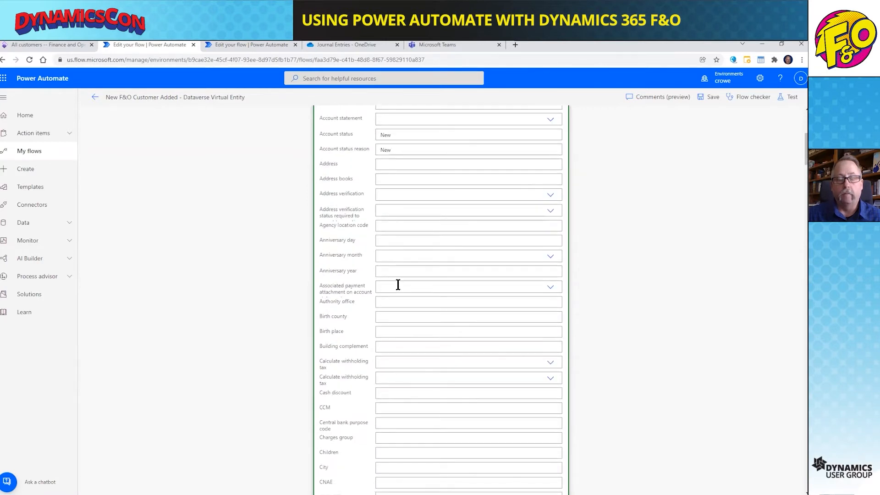
scroll(405, 317, "down", 5)
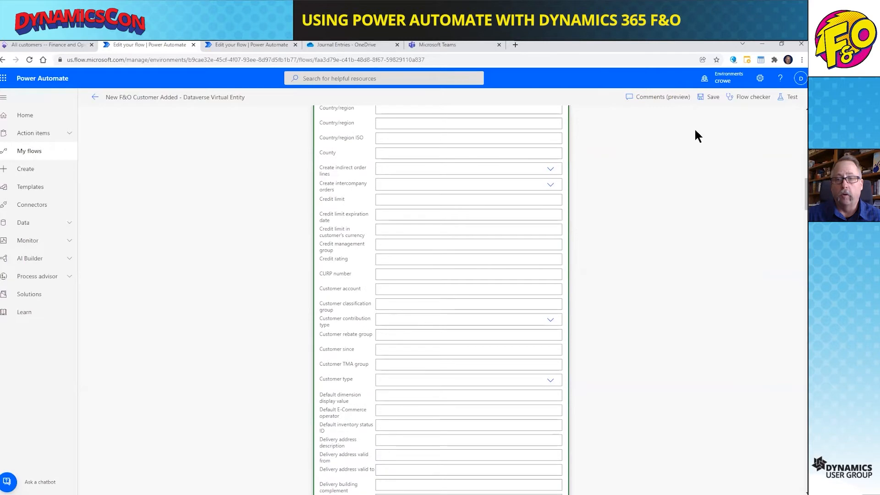
Find "hold" on the page and go to the Invoicing and delivery on hold field.
left_click(802, 59)
left_click(722, 159)
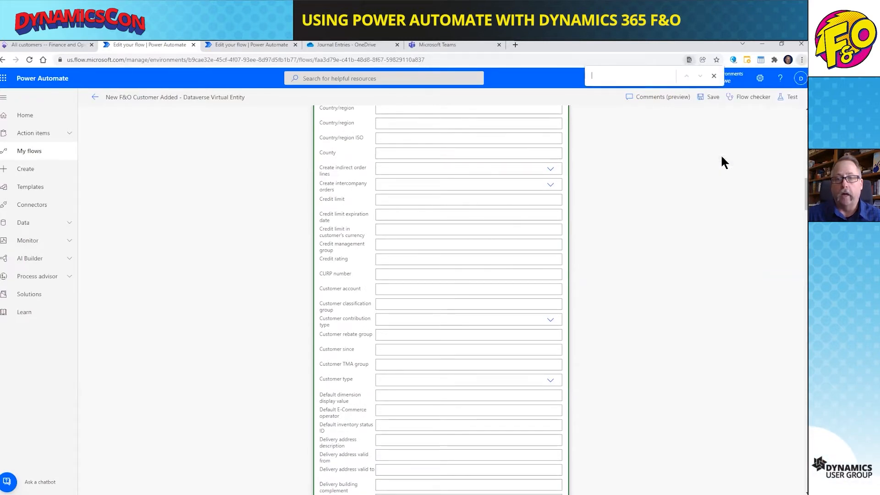
type("hold")
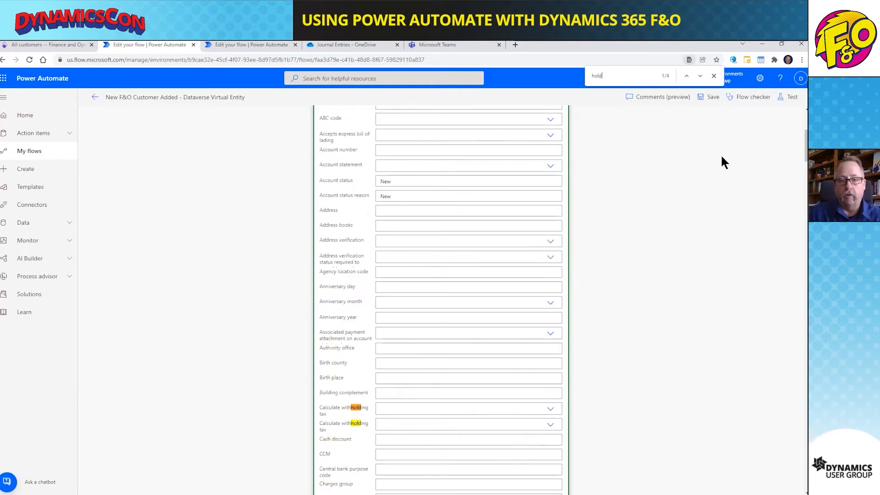
left_click(700, 76)
left_click(700, 76)
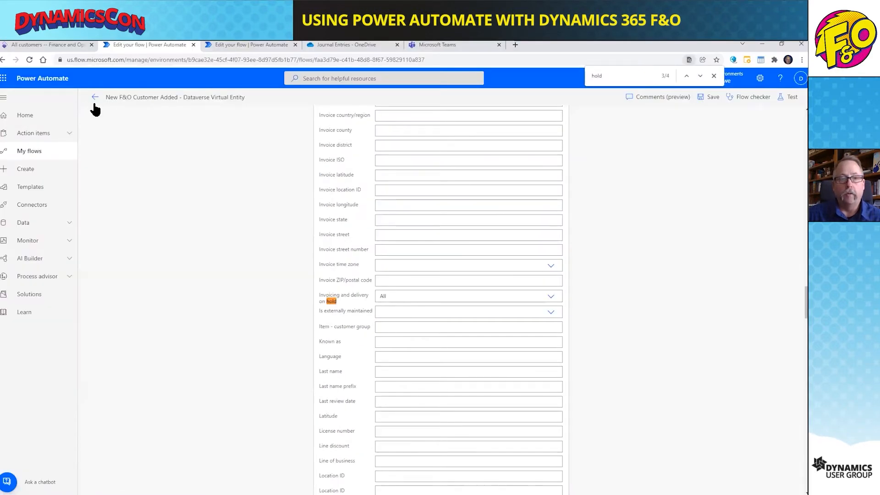
Collapse Update a row, review the Post message in a chat or channel settings, and return to the flow's details page.
scroll(798, 293, "up", 20)
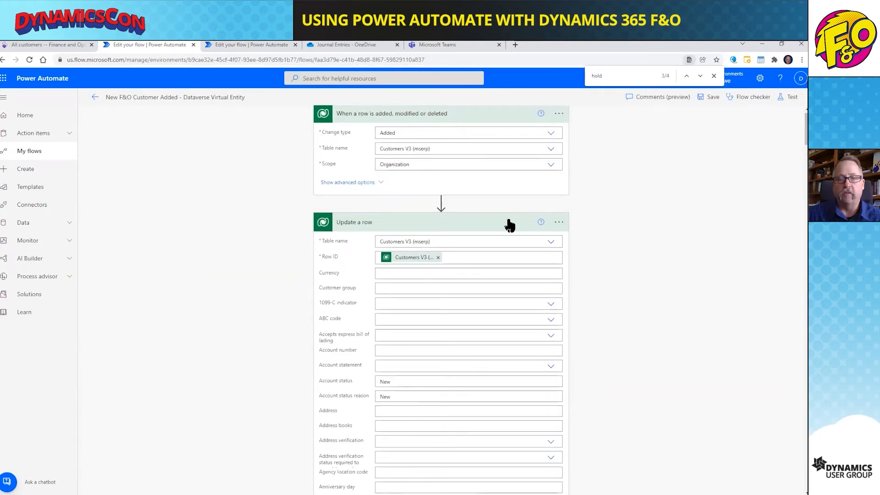
left_click(508, 225)
left_click(452, 272)
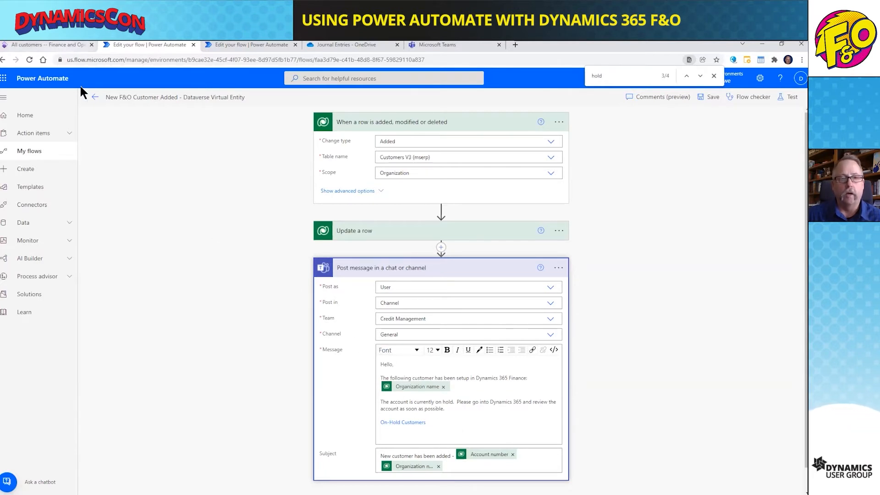
left_click(95, 97)
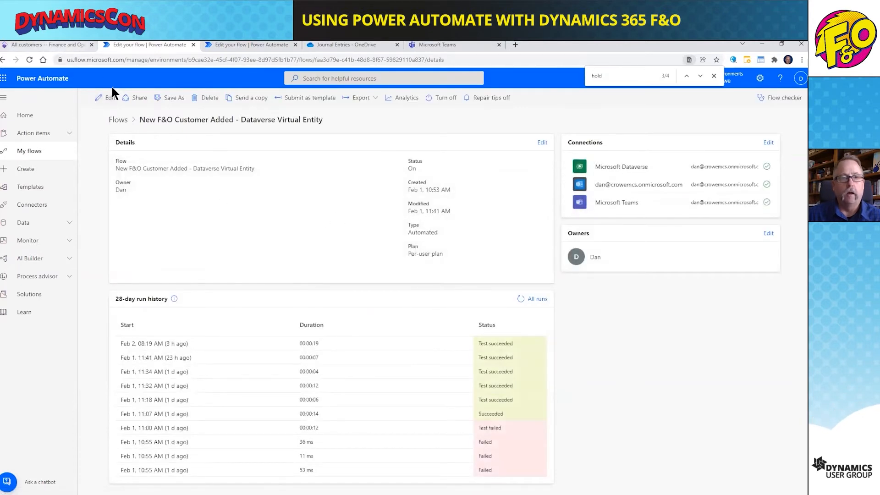
Switch to Finance and Operations and create a new organization customer, entering its account number and the name DynamicsCon.
left_click(50, 44)
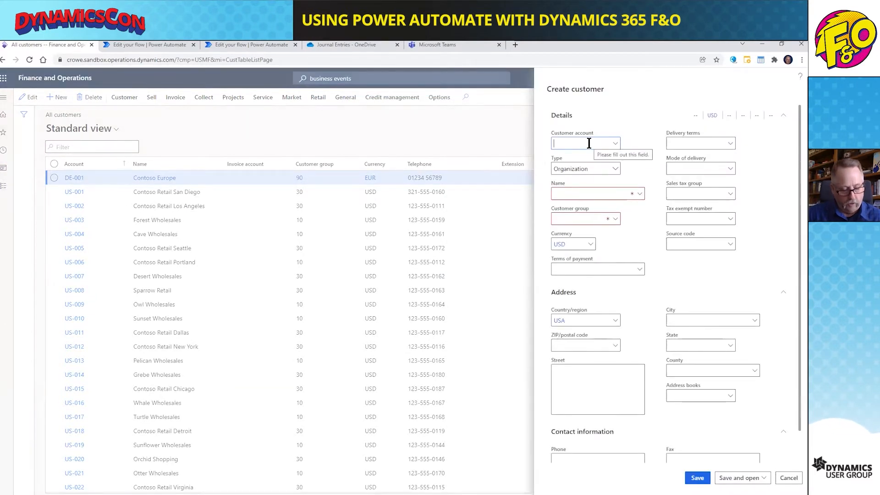
type("AA00")
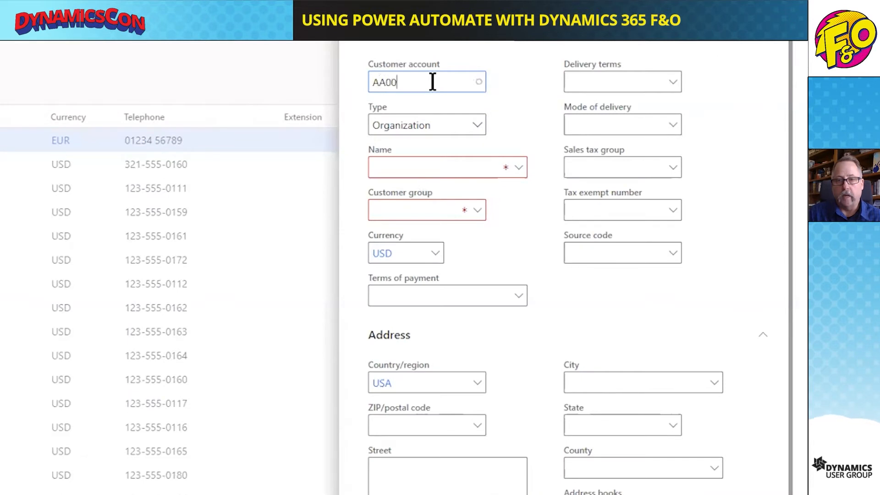
key("Tab")
key("Tab")
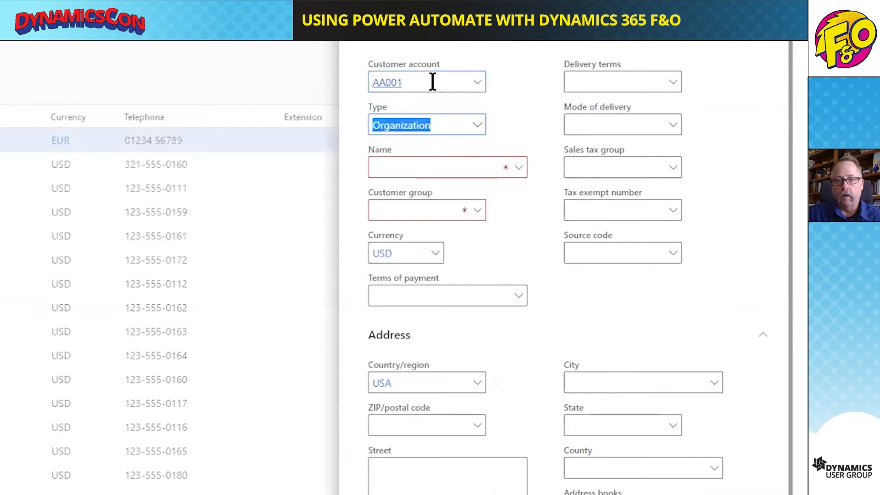
type("Dynamics")
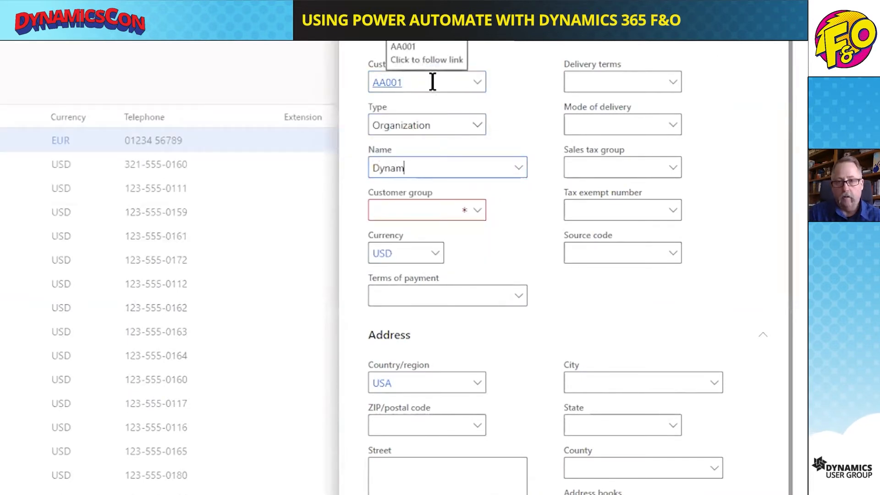
key("BackSpace")
type("Con")
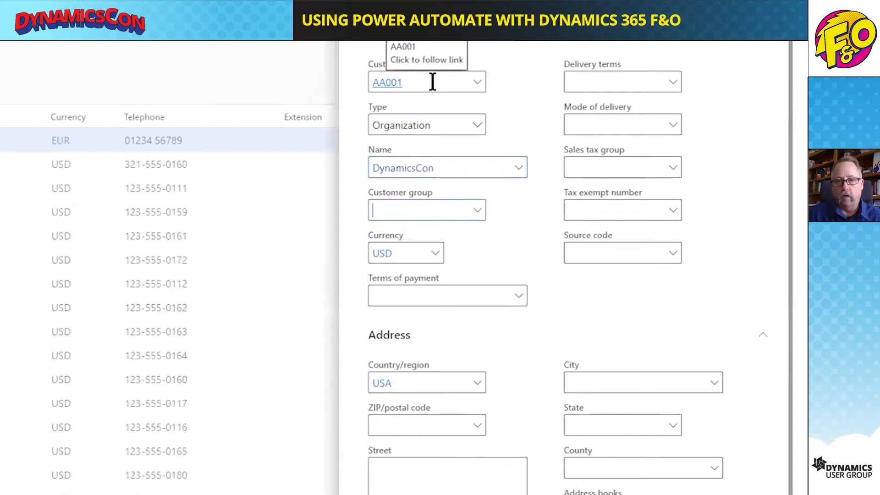
key("Tab")
key("Tab")
Assign the new DynamicsCon customer to customer group 20, Major customers.
left_click(471, 210)
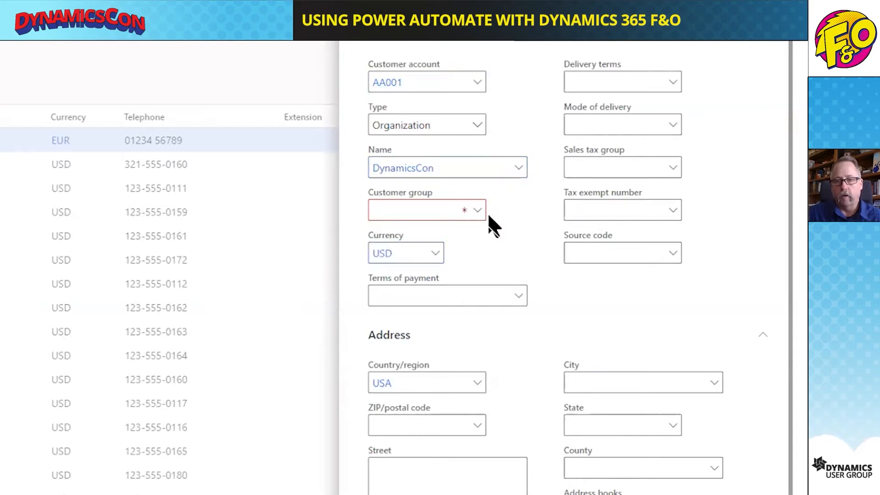
left_click(477, 210)
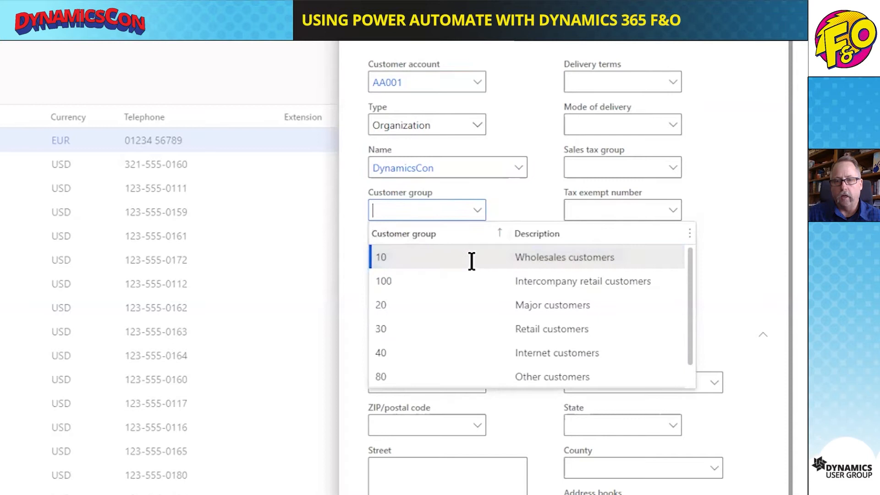
left_click(473, 306)
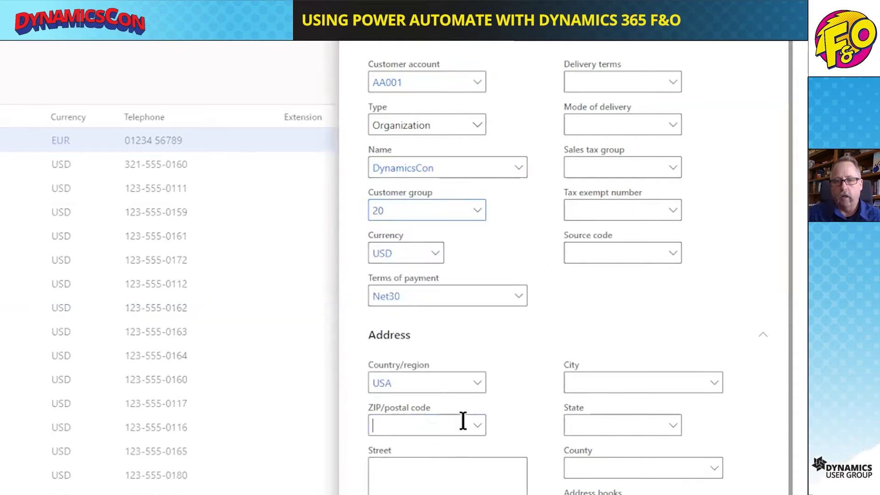
Enter the new customer's ZIP code and street address, and save and open the record.
type("92647")
key("Tab")
type("123 Main St.")
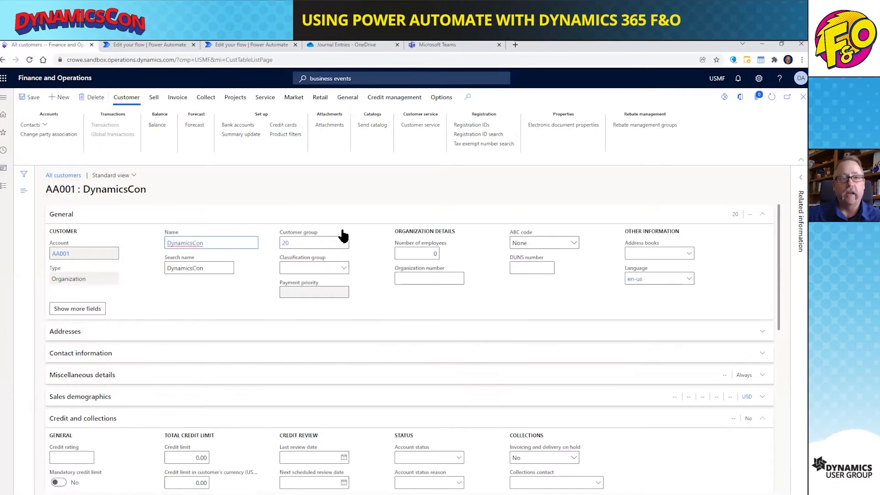
Check the customer's Credit and collections section, and refresh the flow's 28-day run history in Power Automate.
scroll(229, 289, "down", 2)
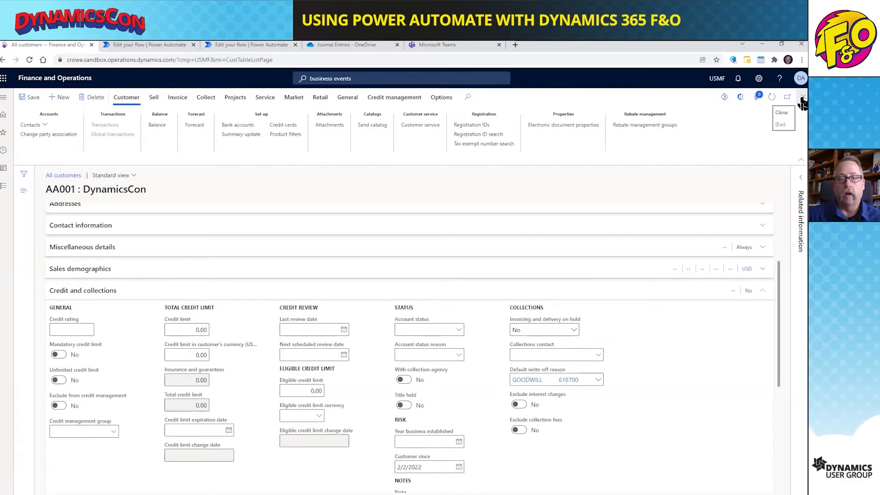
left_click(131, 44)
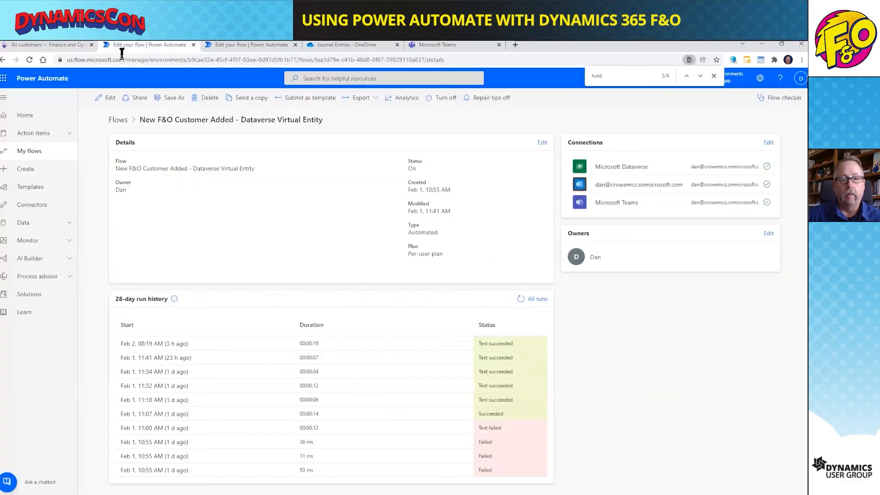
left_click(522, 300)
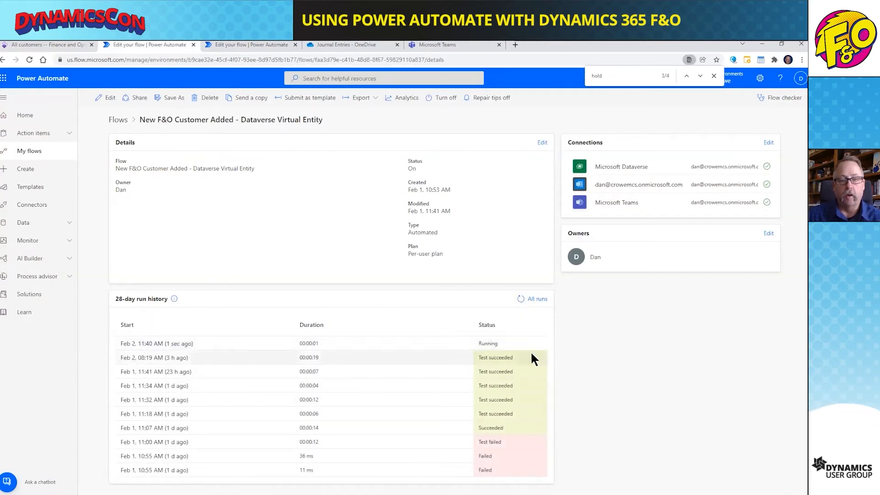
Close the page search, inspect the newest run of the customer flow, and switch to Microsoft Teams to read the posted message.
left_click(714, 76)
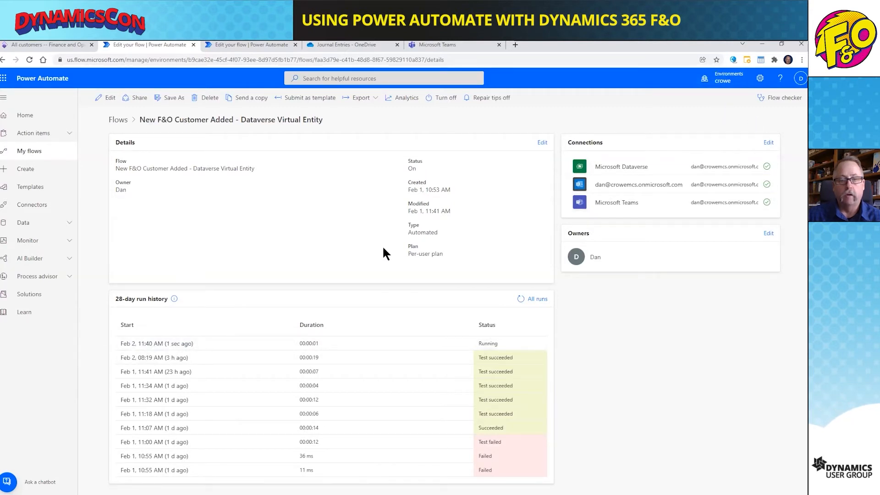
left_click(157, 345)
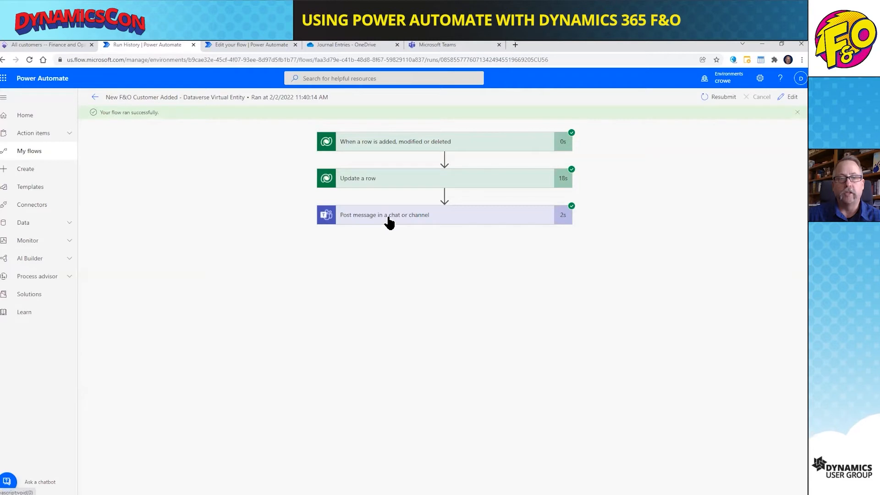
left_click(430, 46)
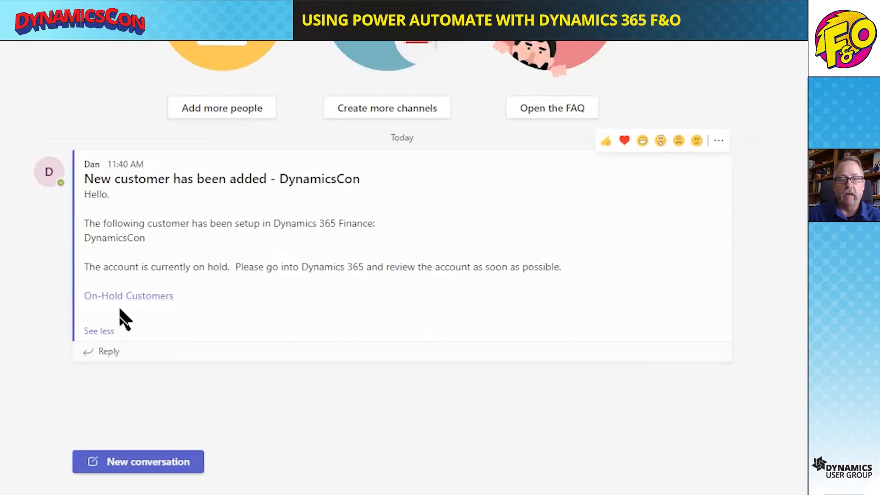
Follow the message's On-Hold Customers link, open the DynamicsCon record and check its Credit and collections section.
left_click(117, 296)
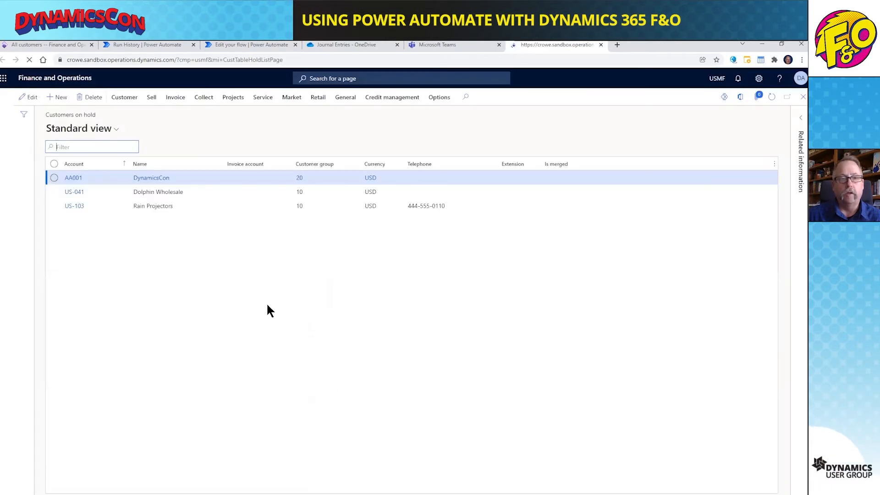
left_click(70, 182)
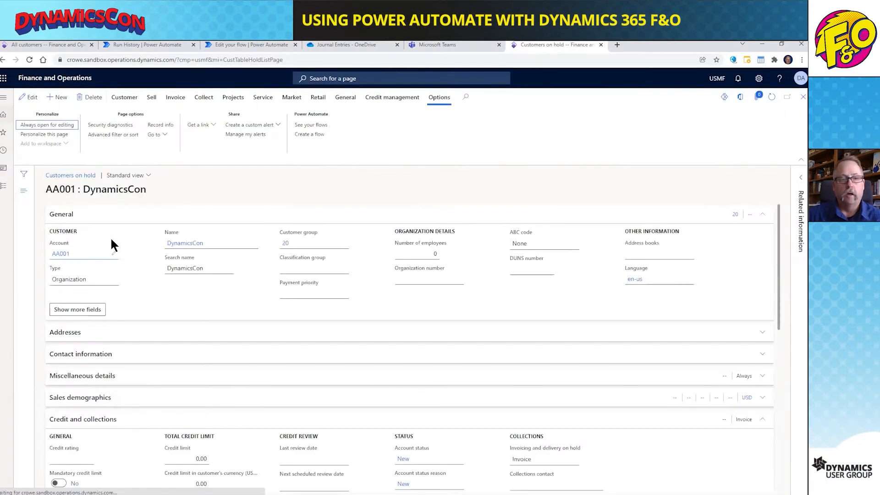
scroll(326, 308, "down", 4)
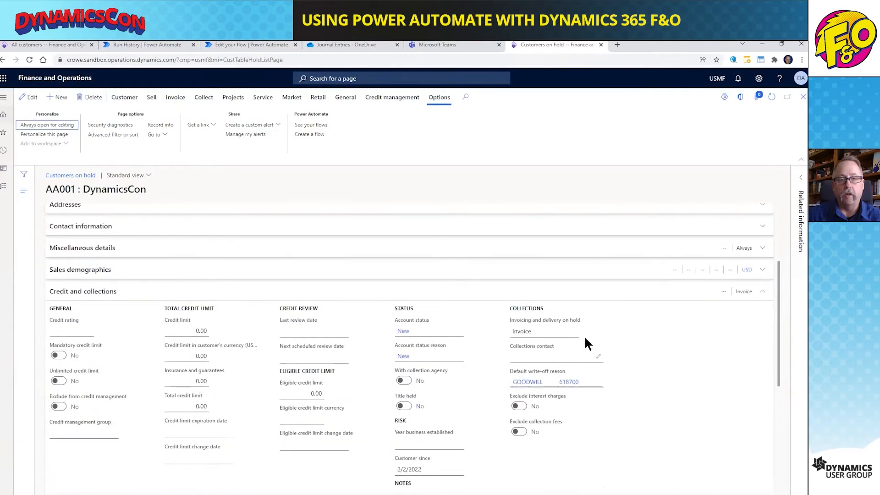
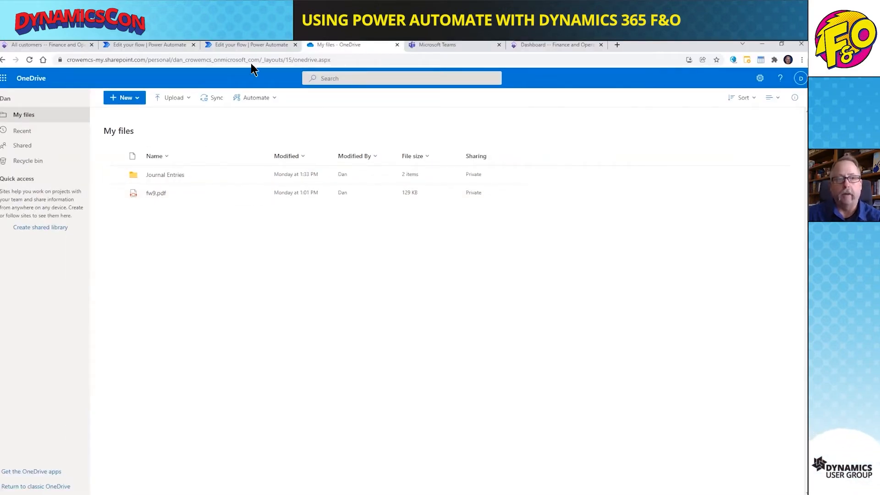
Switch to the New F&O Vendor Added flow in Power Automate and select fw9.pdf from the OneDrive root for Get file metadata.
left_click(224, 44)
left_click(155, 42)
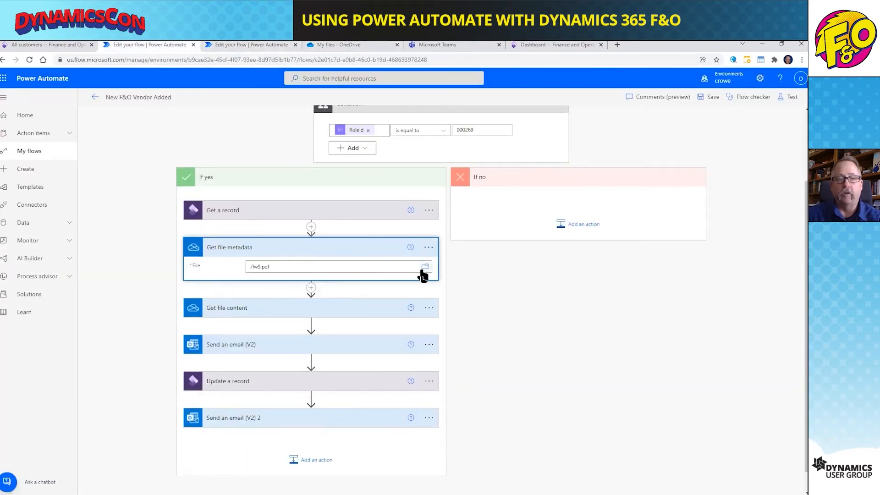
left_click(425, 266)
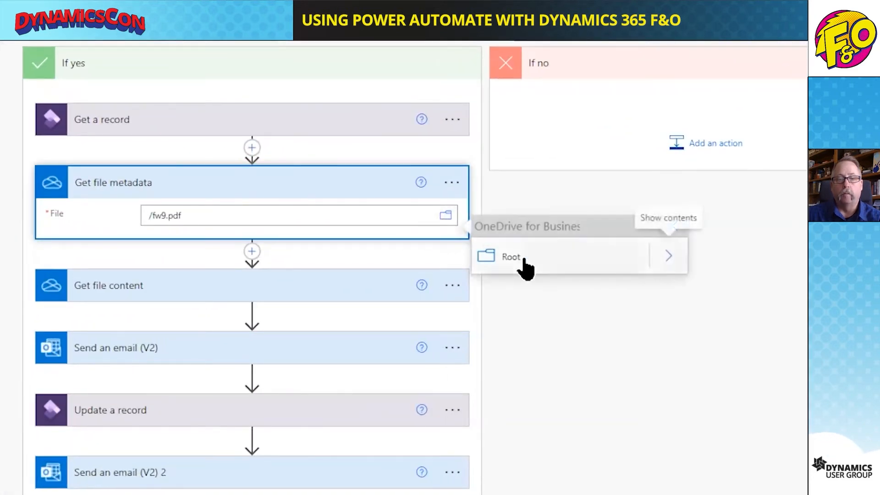
left_click(668, 255)
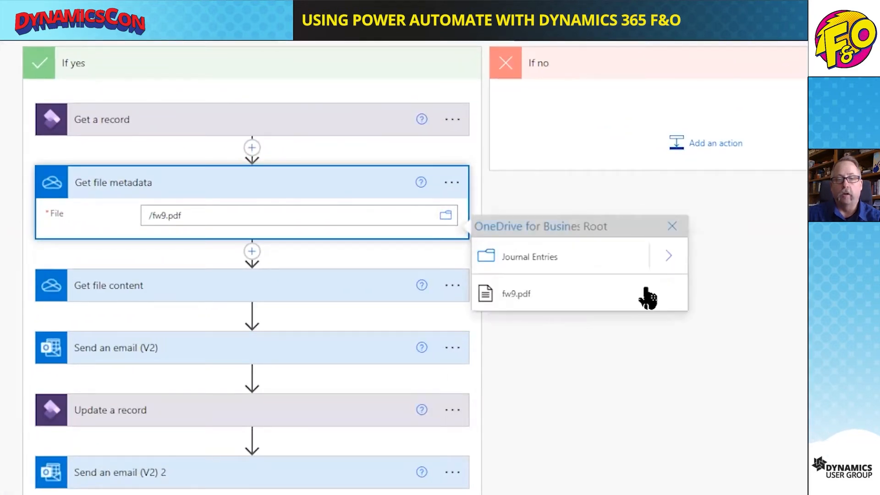
left_click(527, 296)
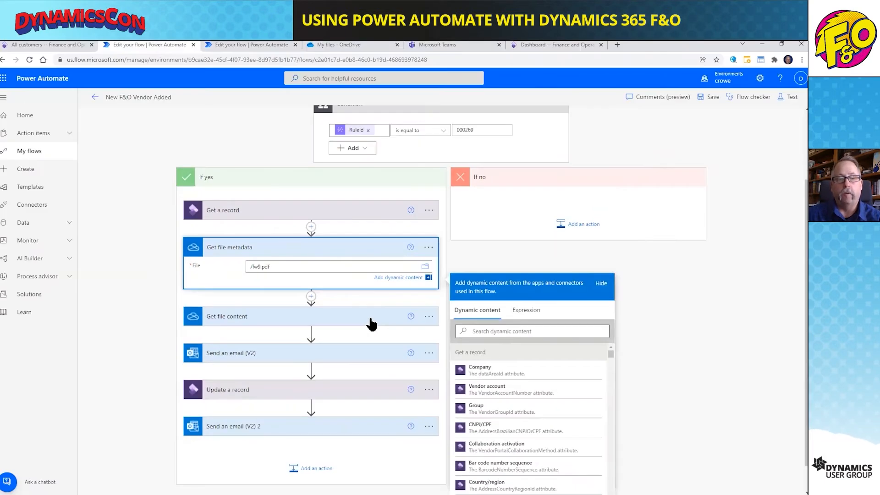
Expand the Get file content action and browse the OneDrive root in its file picker, keeping the Id token as the file.
left_click(371, 324)
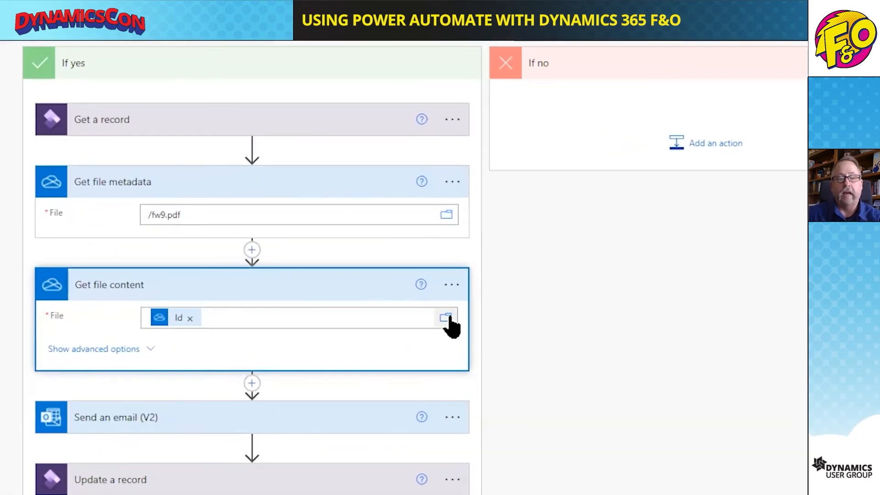
left_click(447, 318)
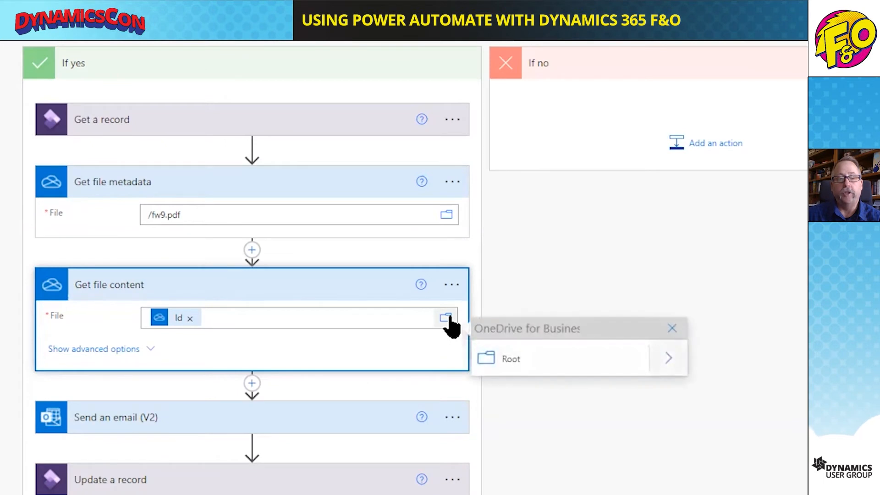
left_click(672, 357)
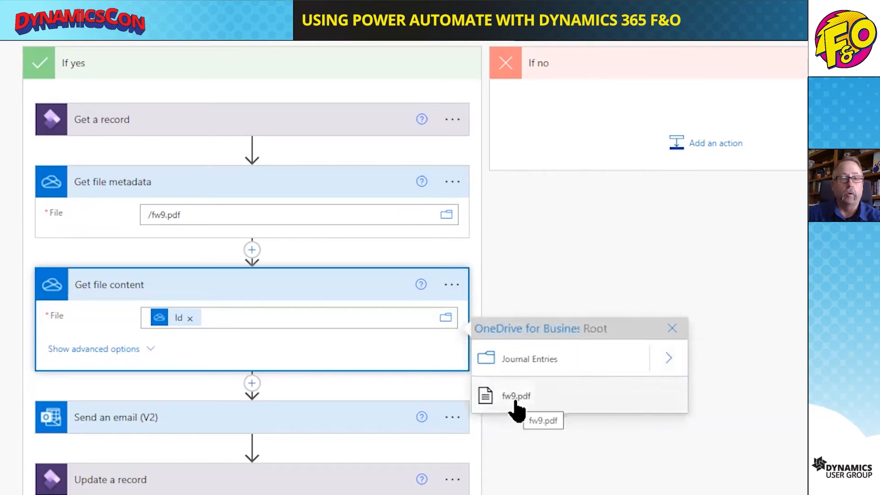
left_click(341, 328)
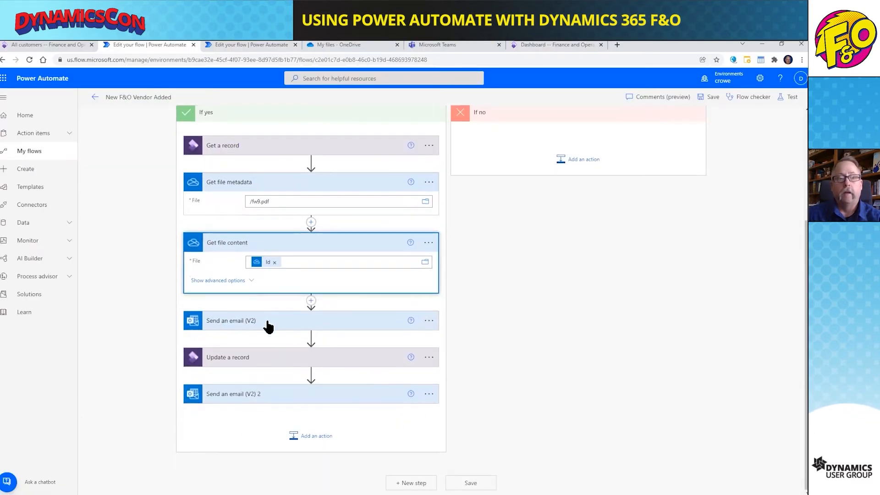
Expand the Send an email (V2) action and examine its recipient, subject and body.
left_click(298, 326)
scroll(396, 339, "down", 2)
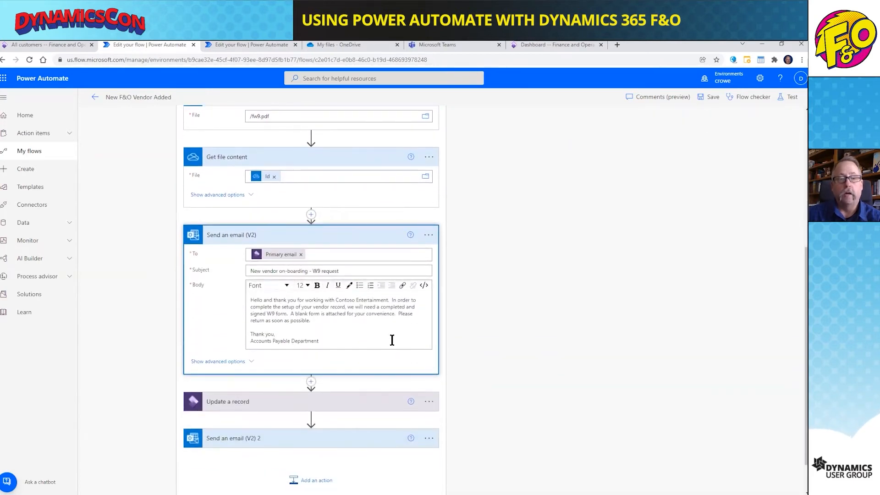
scroll(372, 351, "down", 1)
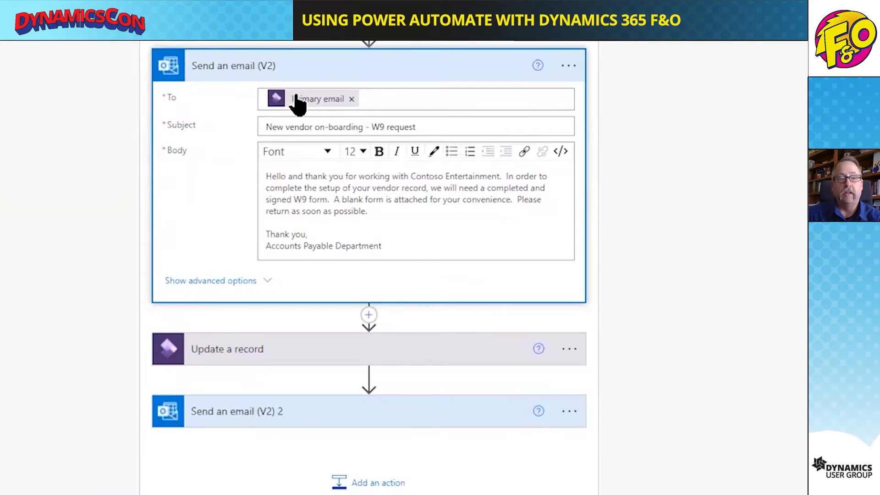
mouse_move(298, 104)
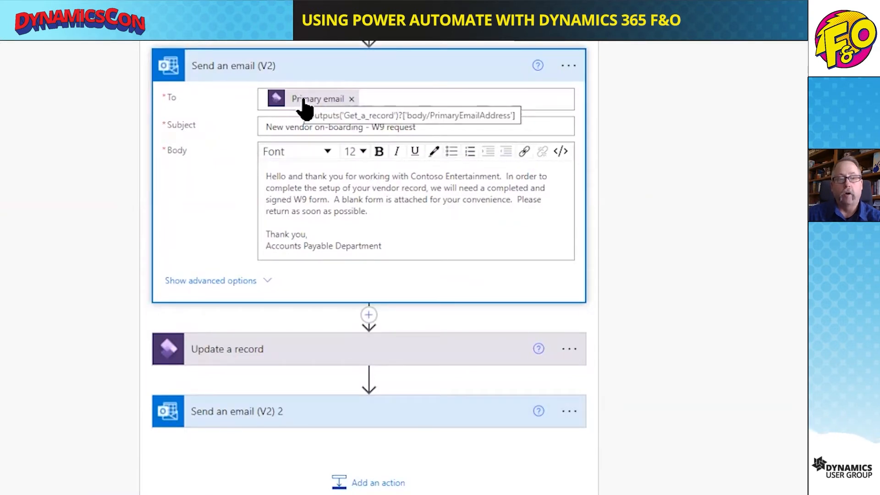
Expand the Get a record and Update a record actions to examine their entity and object id settings.
scroll(306, 109, "up", 4)
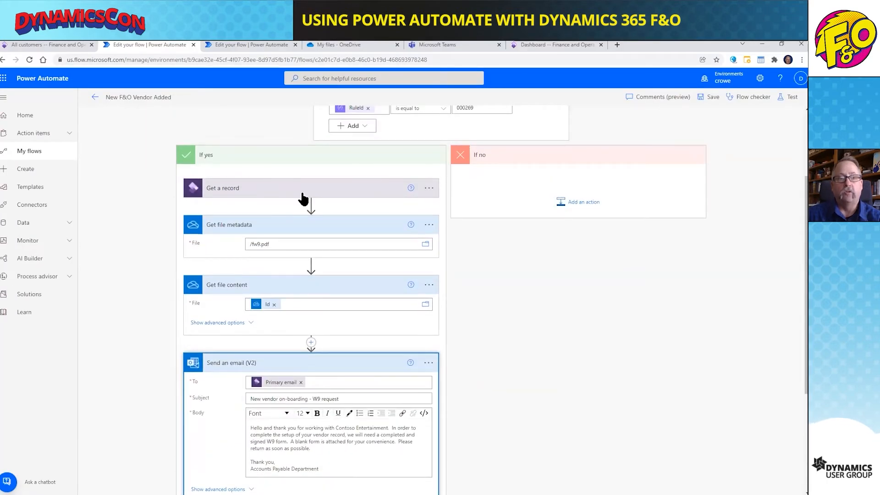
left_click(302, 193)
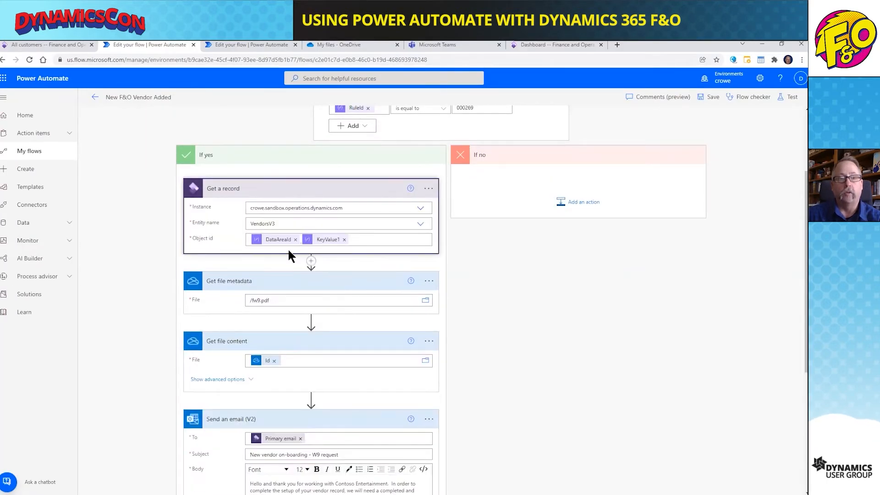
scroll(322, 252, "down", 5)
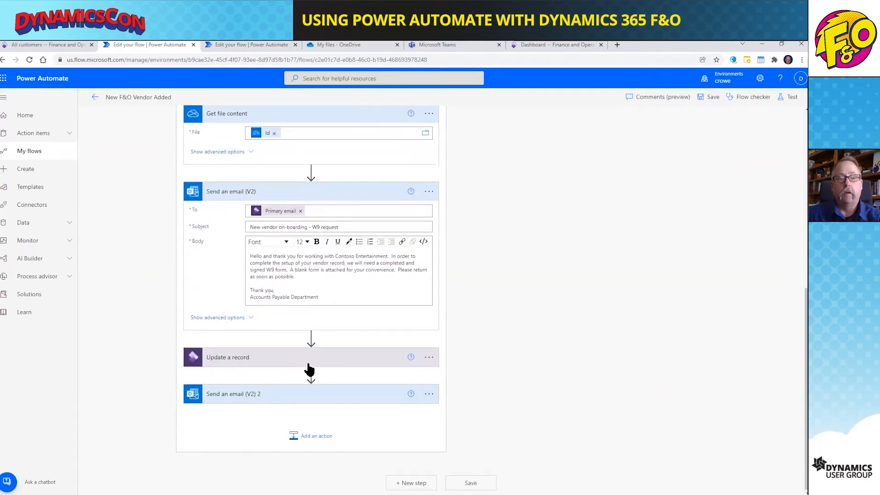
left_click(309, 366)
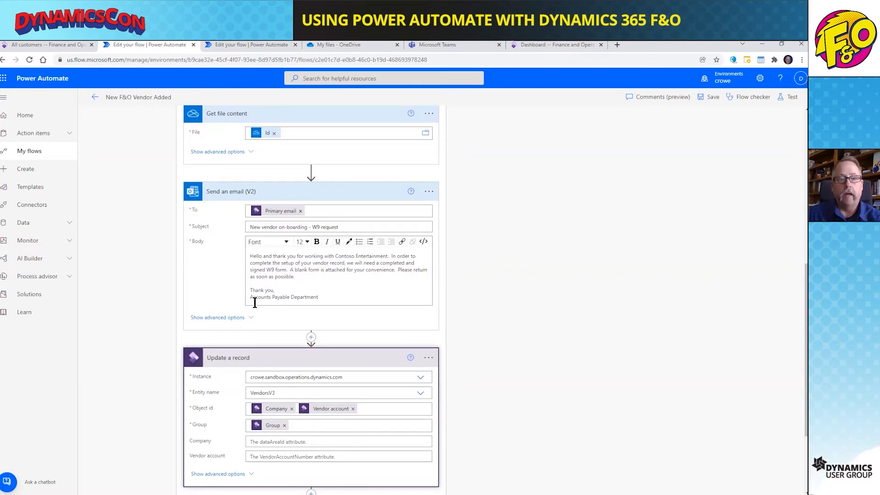
Show the advanced options of the Send an email (V2) action and examine its attachment name and content fields.
left_click(236, 317)
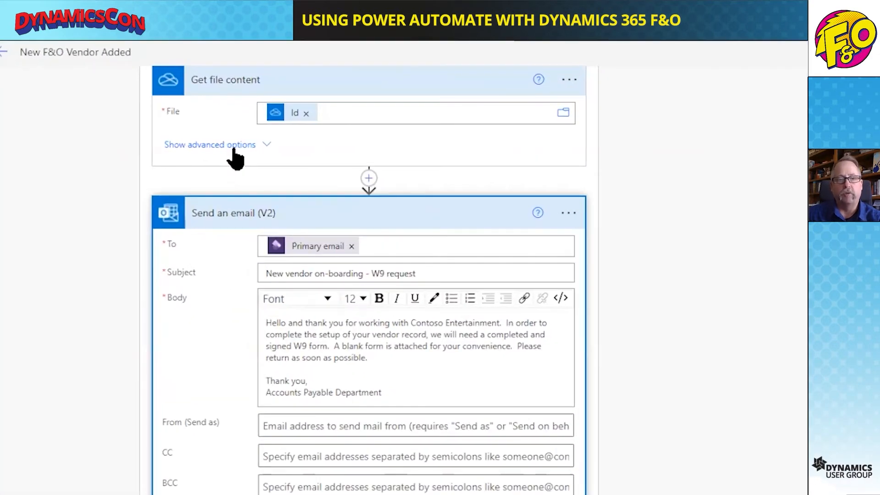
scroll(254, 183, "down", 3)
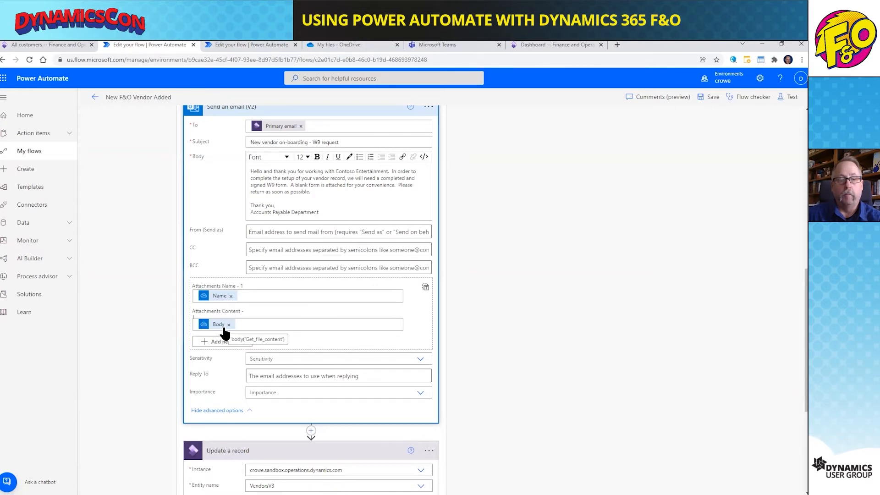
scroll(225, 333, "down", 4)
scroll(264, 340, "down", 1)
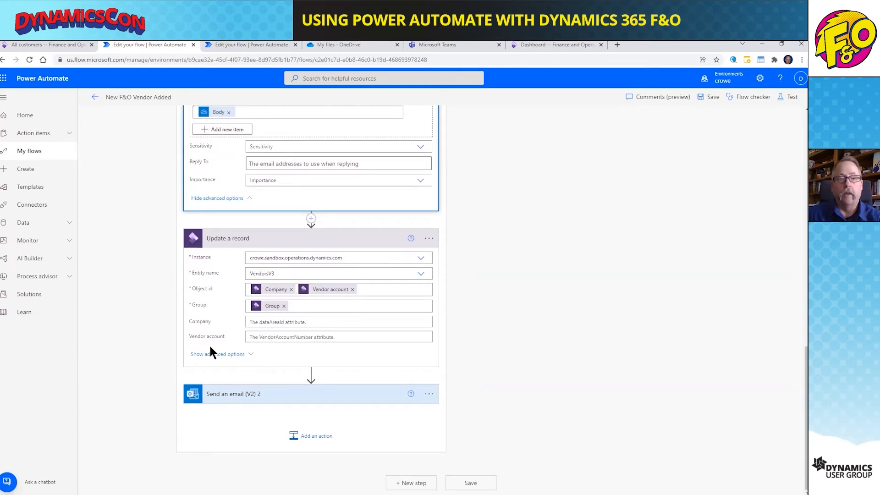
Leave this flow and open the New F&O Vendor Added - Dataverse Virtual Entity flow for editing.
left_click(93, 99)
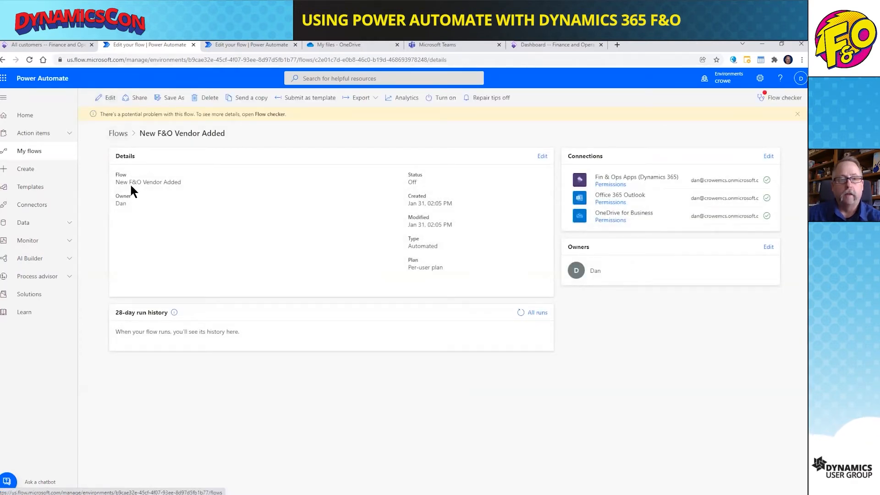
left_click(115, 134)
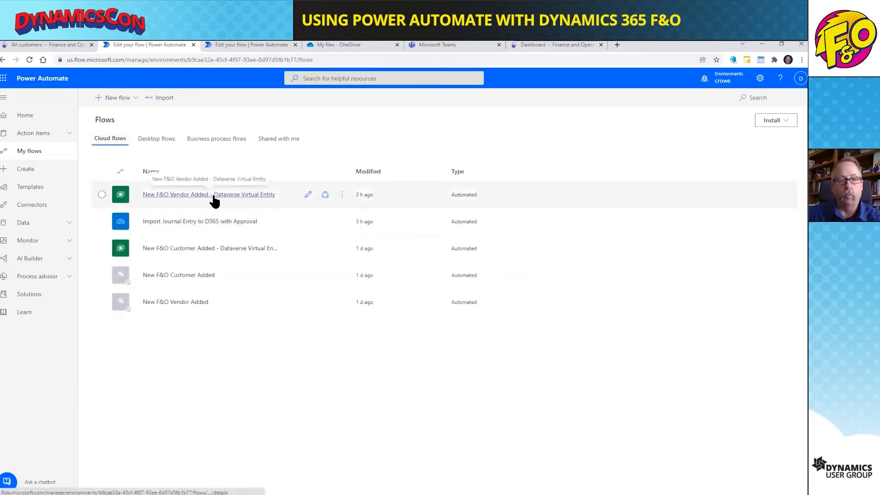
left_click(309, 194)
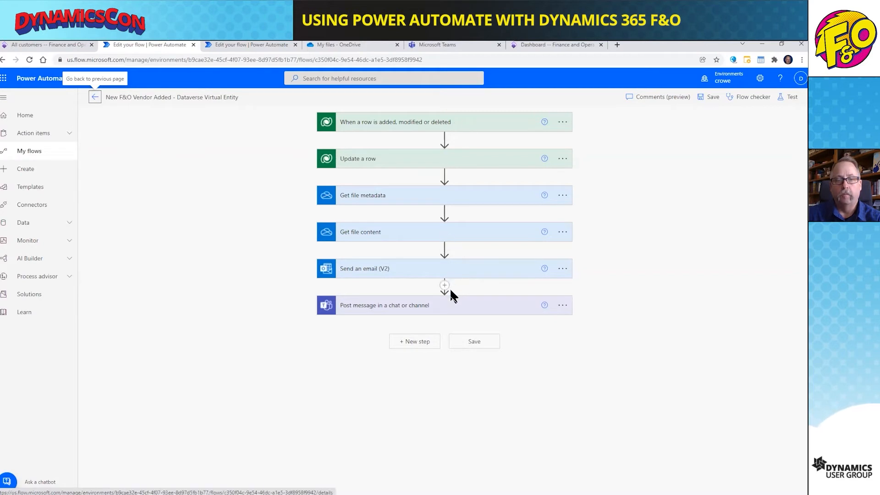
Examine the W-9 Request email action, including the attachment fields in its advanced options.
left_click(448, 274)
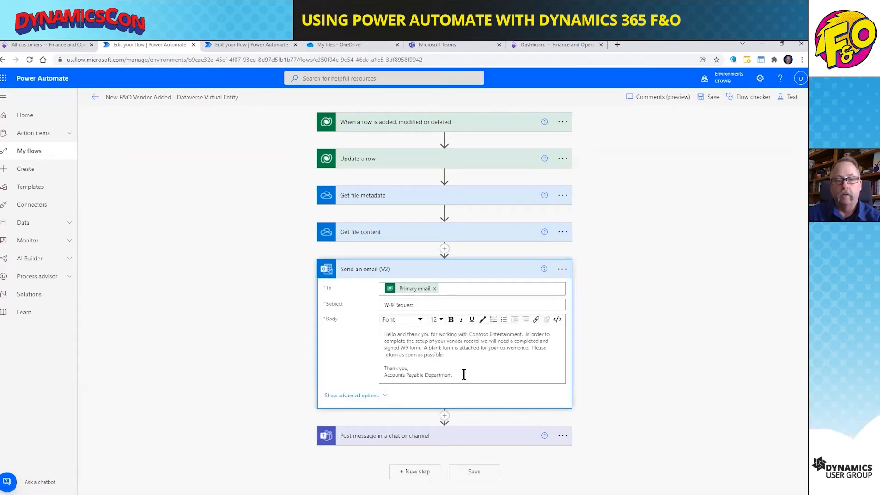
left_click(332, 396)
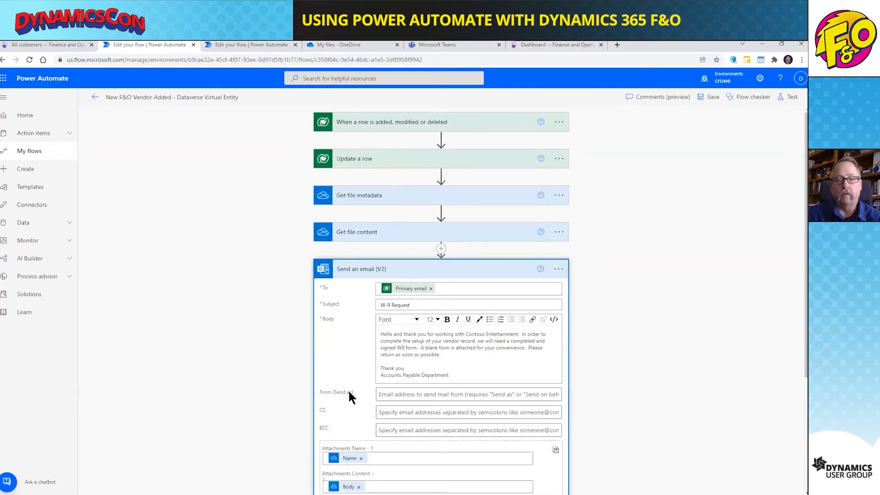
scroll(348, 389, "down", 3)
scroll(362, 384, "down", 1)
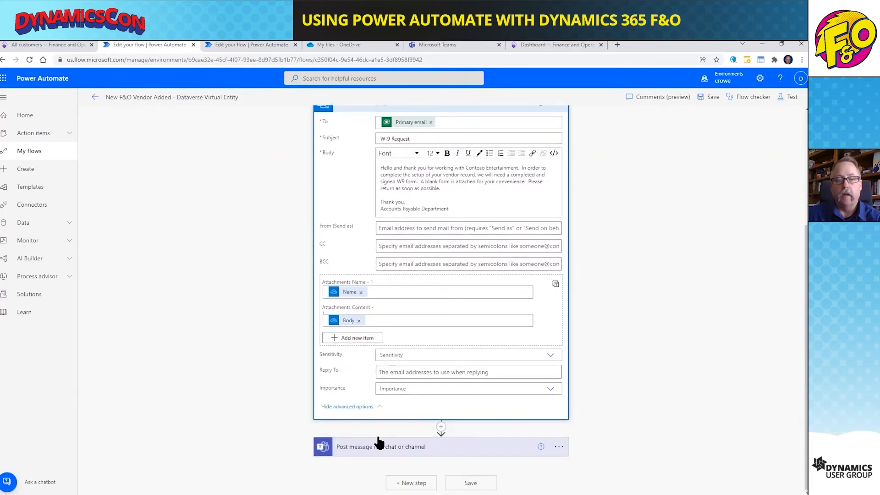
Examine the Post message in a chat or channel action's team, channel and message, and return to the flow's details page.
left_click(381, 447)
scroll(412, 422, "down", 3)
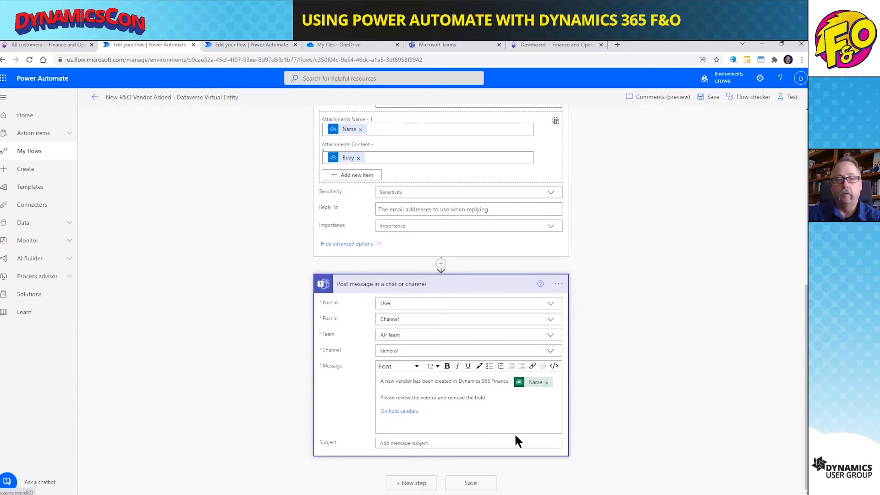
left_click(93, 96)
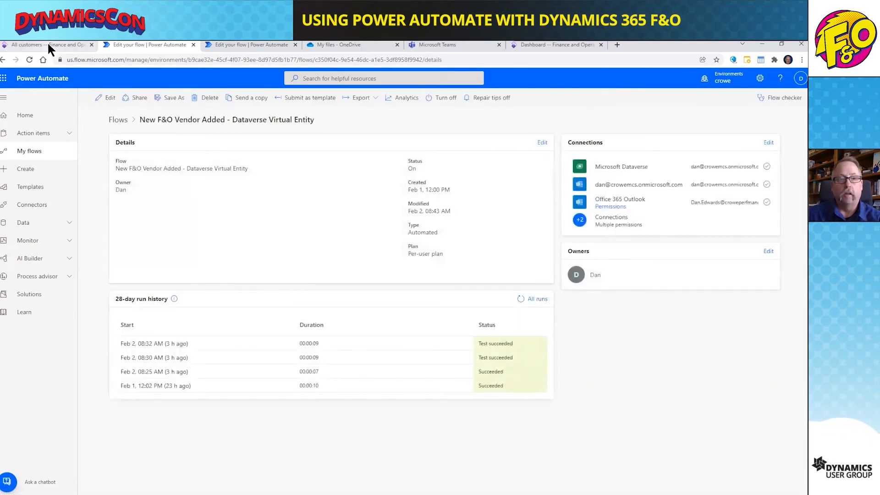
Glance at the Finance and Operations customer page and return to the list of cloud flows in Power Automate.
left_click(48, 43)
left_click(124, 45)
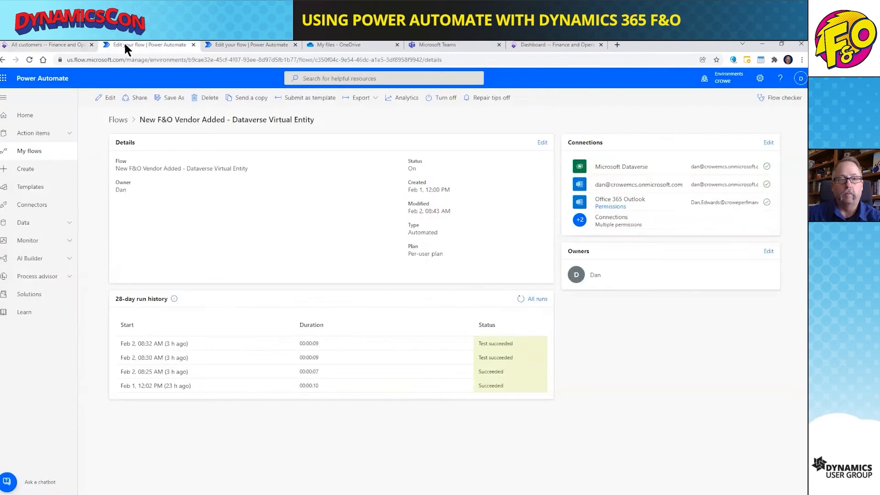
left_click(118, 120)
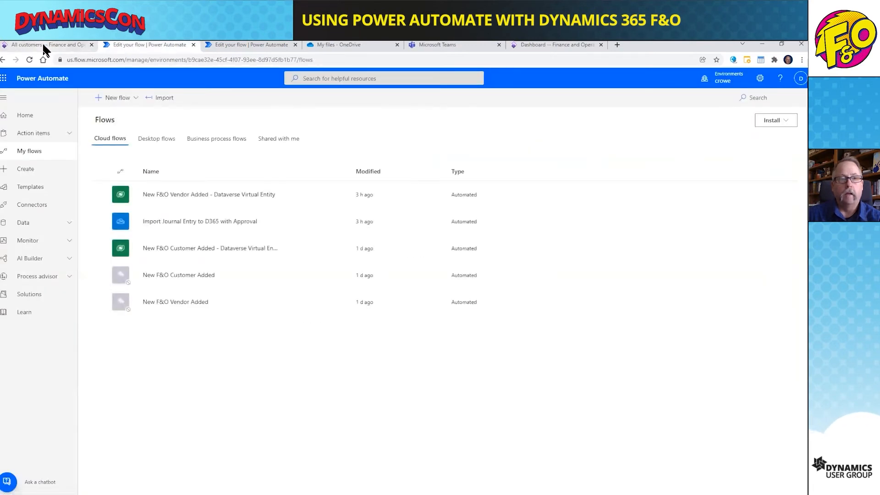
Create a new vendor in Finance and Operations with a vendor account number, the name DynamicsCos and group 10.
left_click(43, 45)
left_click(70, 83)
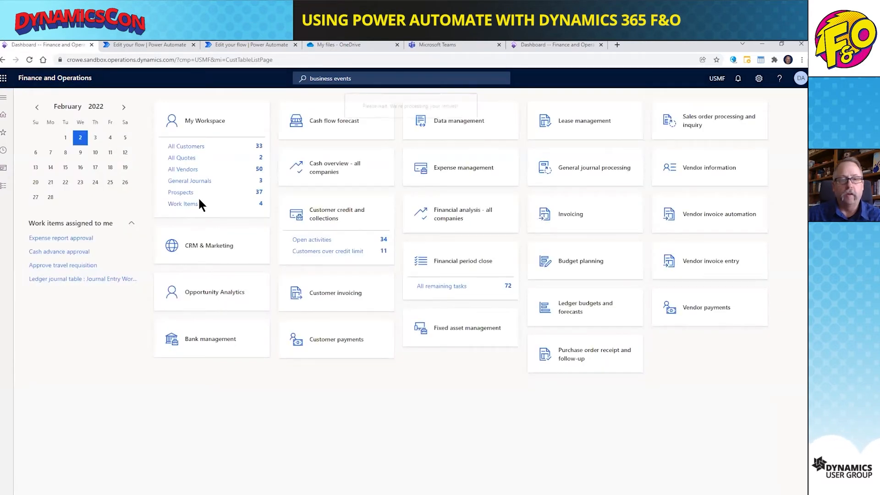
left_click(60, 98)
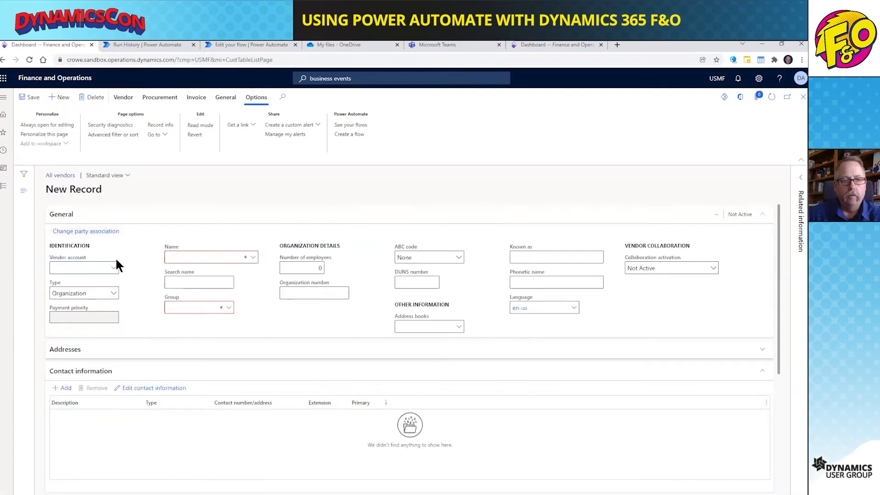
type("8888")
key("Tab")
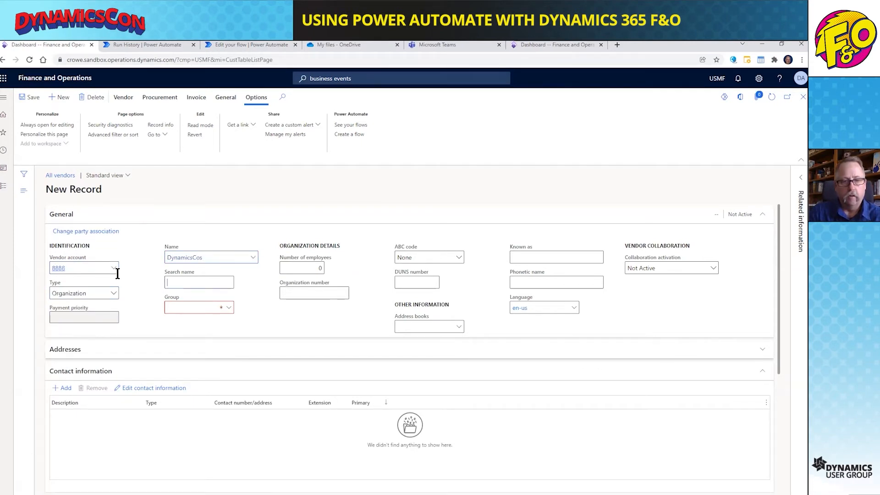
key("Tab")
type("10")
key("Tab")
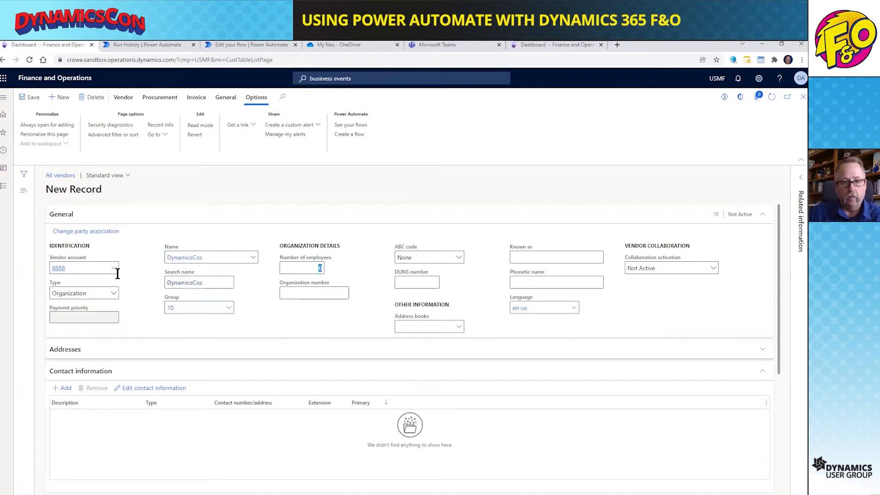
Add a contact information line to the vendor with the contact's name, type Email address and the contact's e-mail.
left_click(56, 389)
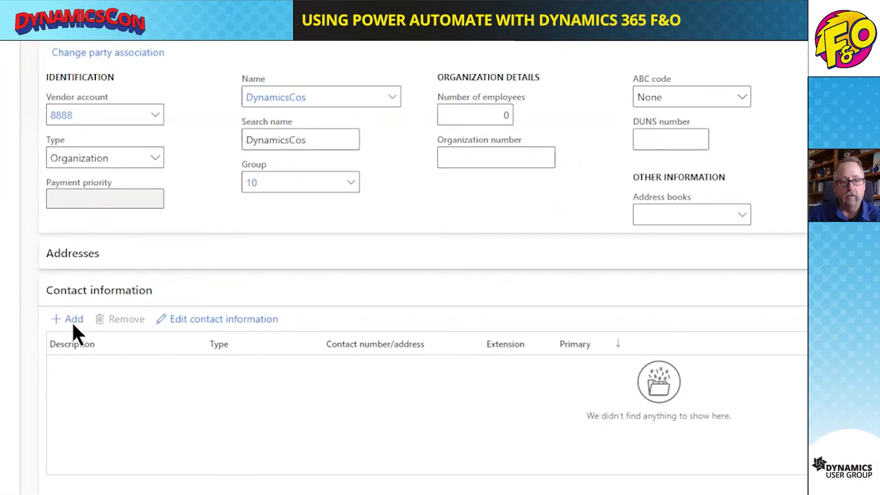
type("Dan")
key("Tab")
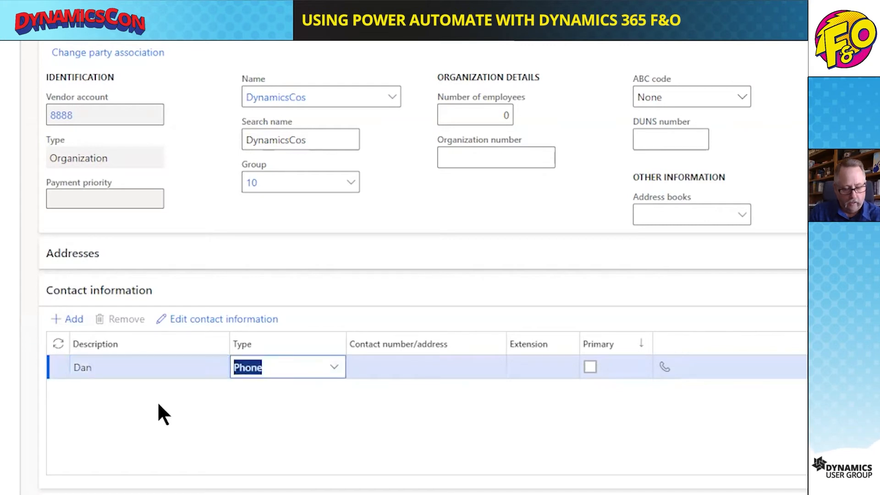
type("e")
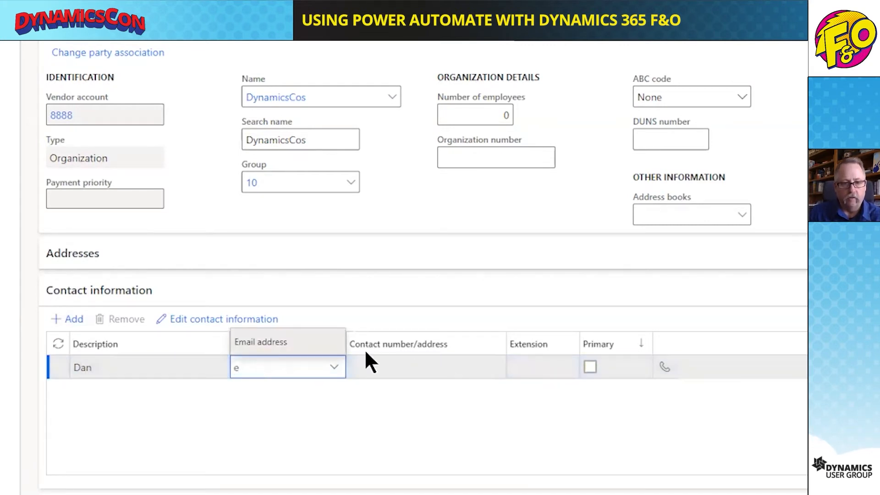
left_click(284, 345)
left_click(373, 360)
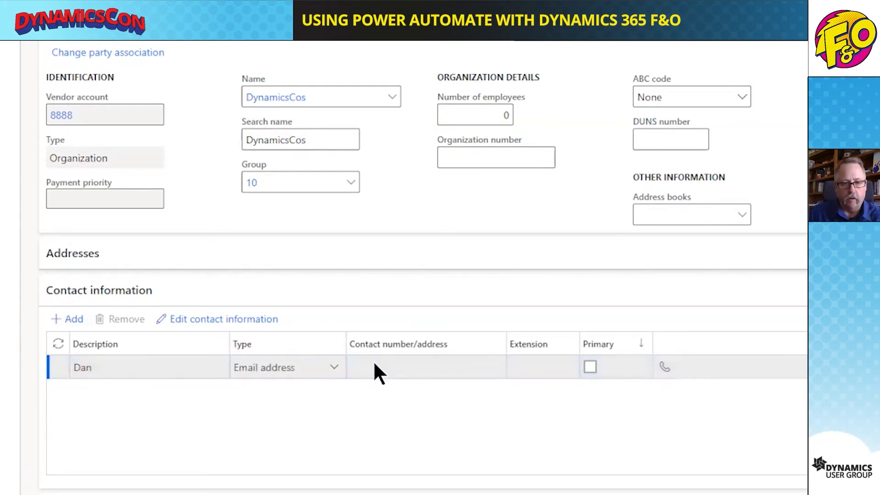
key("ctrl+v")
key("Tab")
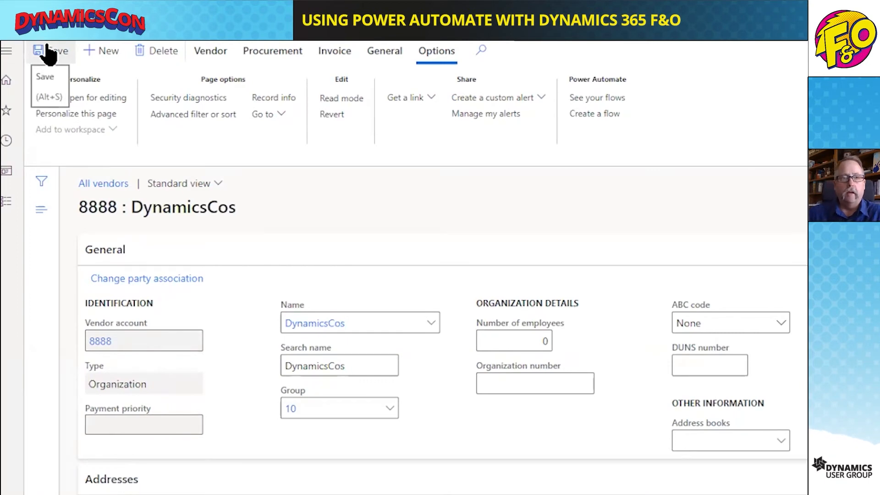
In Power Automate, refresh the run history of New F&O Vendor Added - Dataverse Virtual Entity and open its most recent run.
left_click(155, 44)
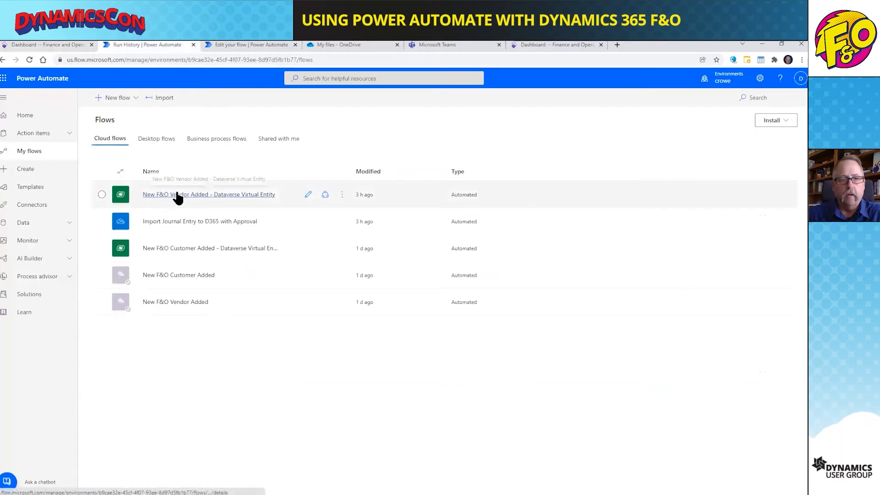
left_click(216, 194)
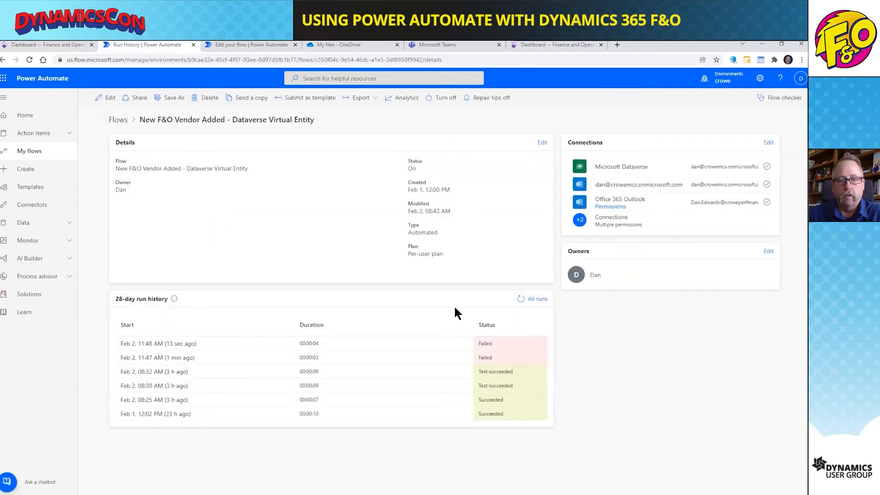
left_click(521, 300)
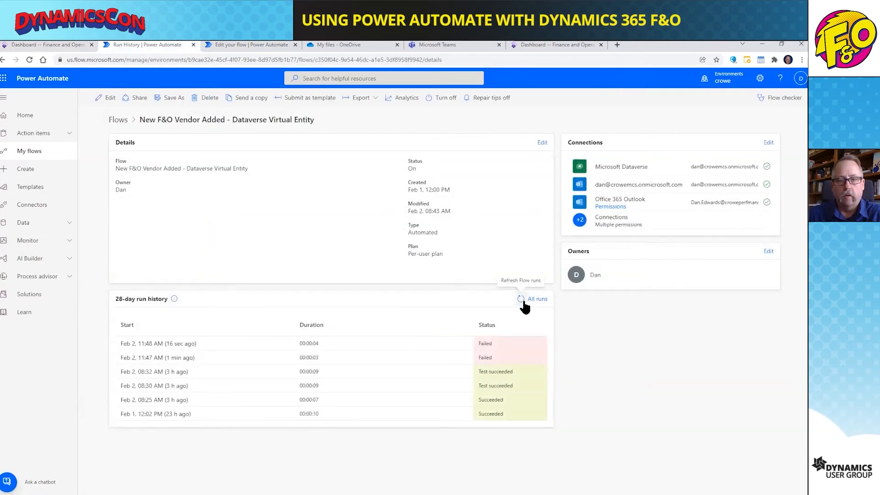
left_click(522, 300)
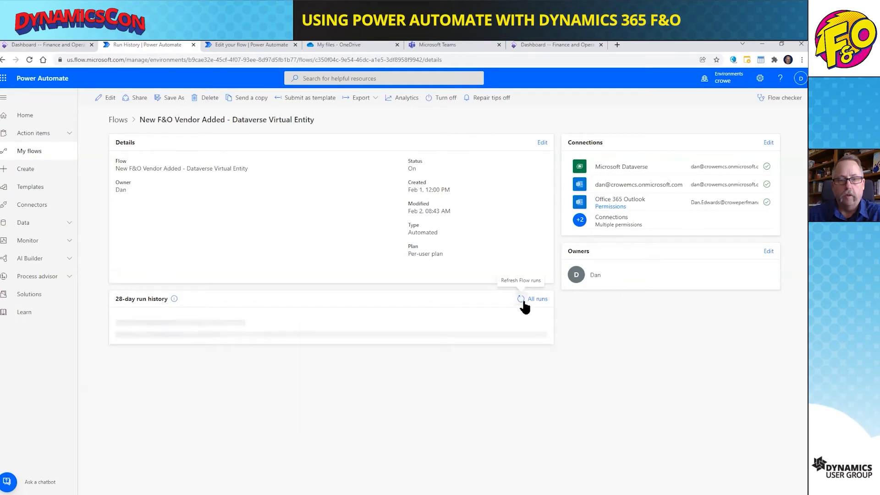
left_click(531, 299)
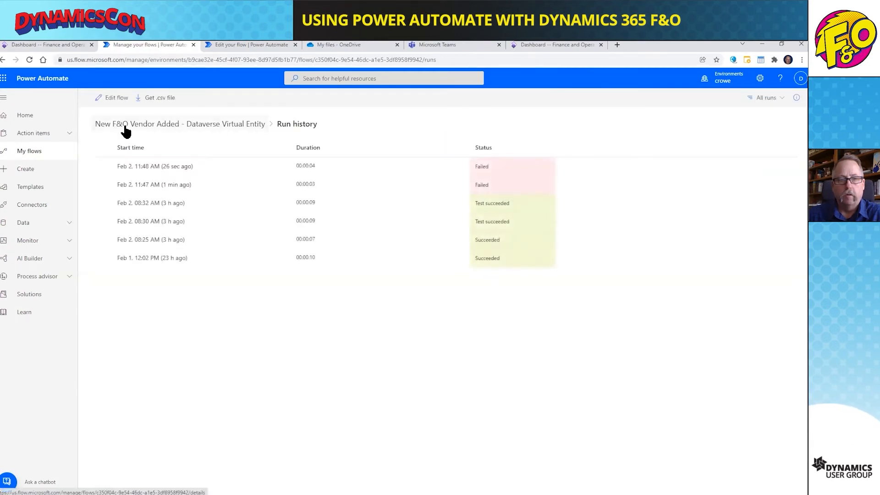
left_click(140, 167)
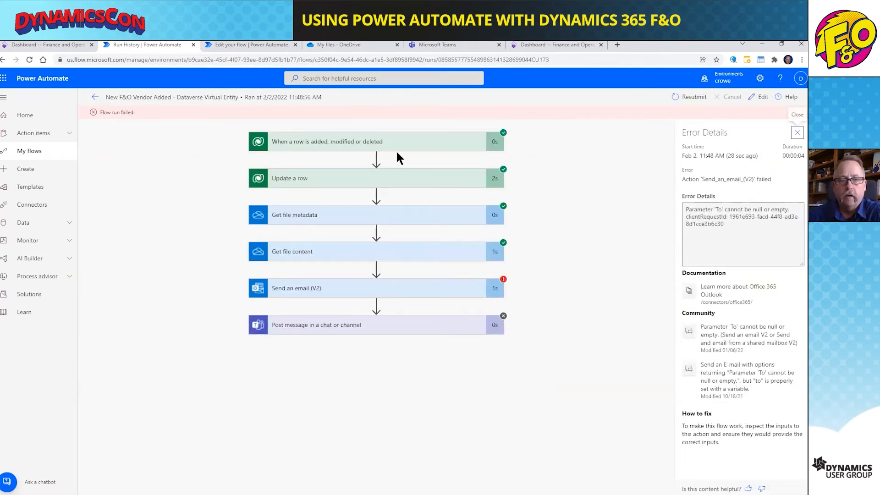
Examine the inputs of the run's Send an email (V2) action, especially the To field.
left_click(392, 289)
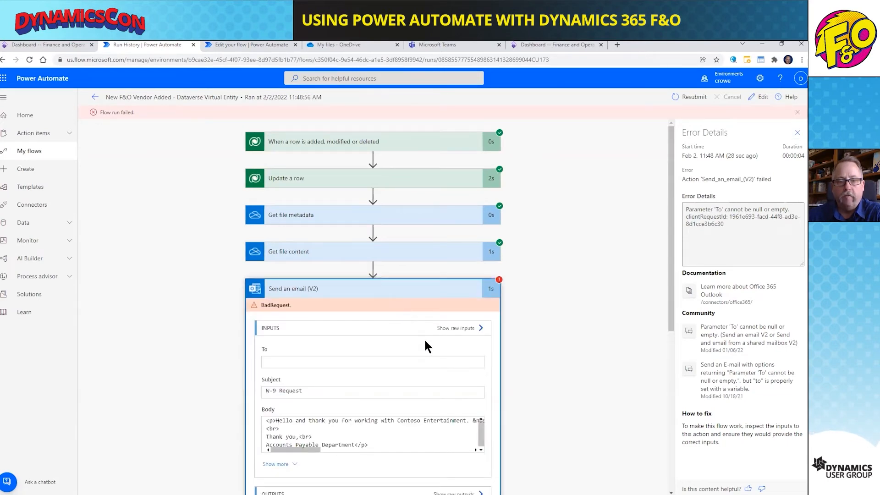
scroll(426, 347, "down", 1)
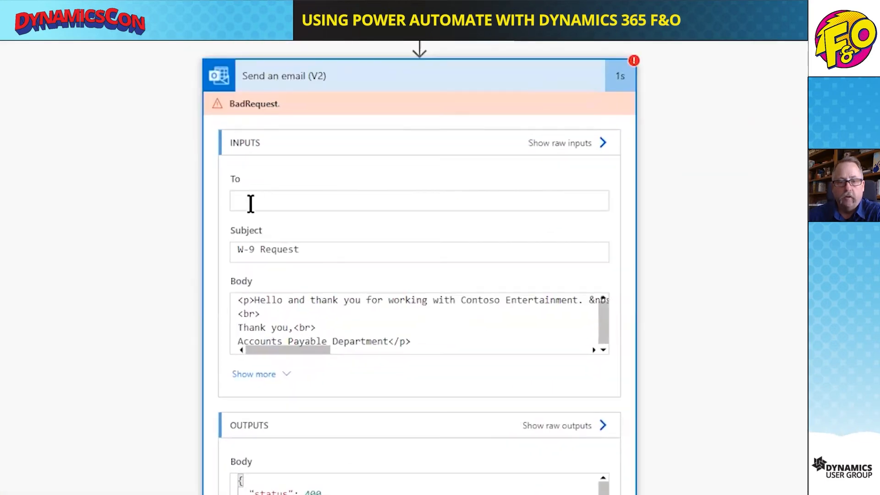
left_click(281, 322)
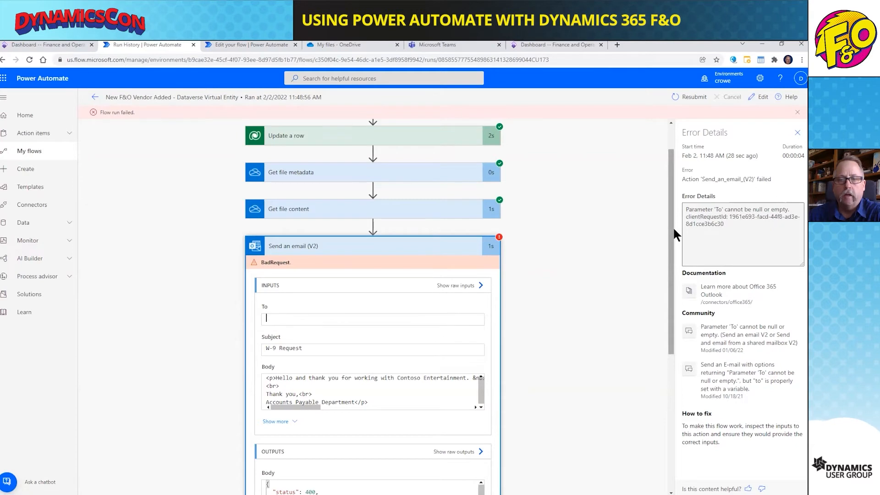
left_click_drag(672, 226, 671, 211)
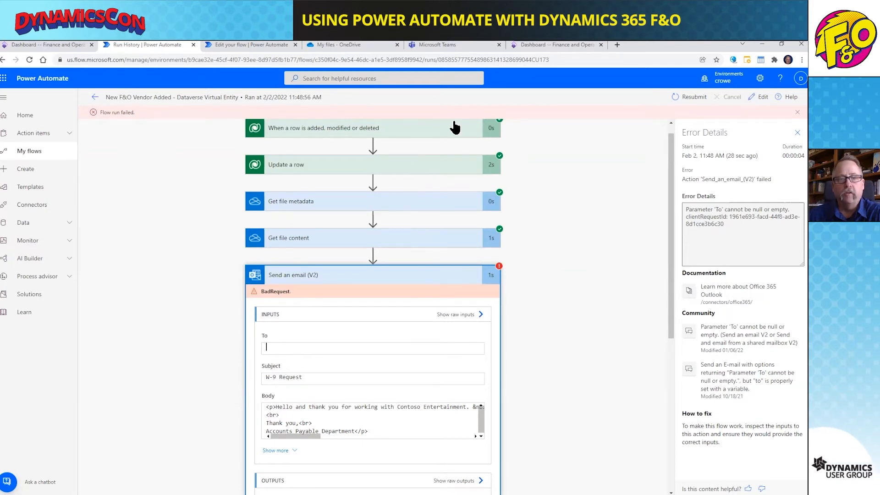
Examine the output body of the run's When a row is added, modified or deleted trigger for the vendor's field values.
left_click(458, 132)
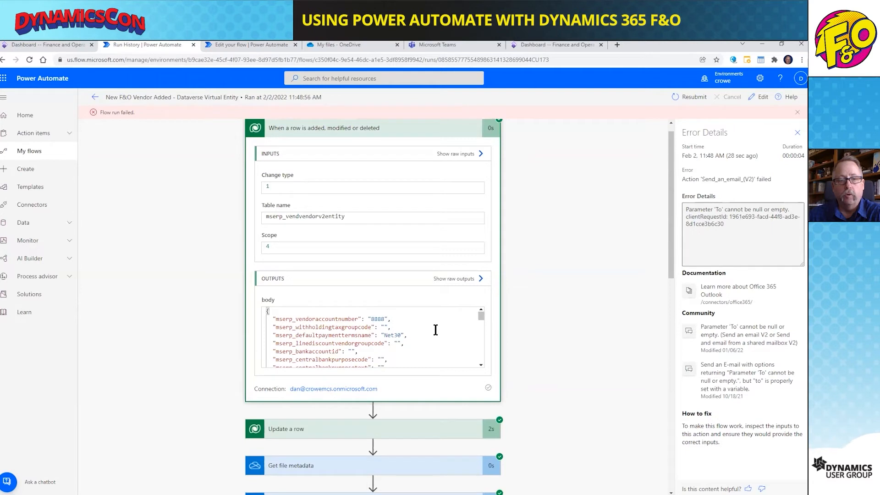
scroll(413, 315, "down", 6)
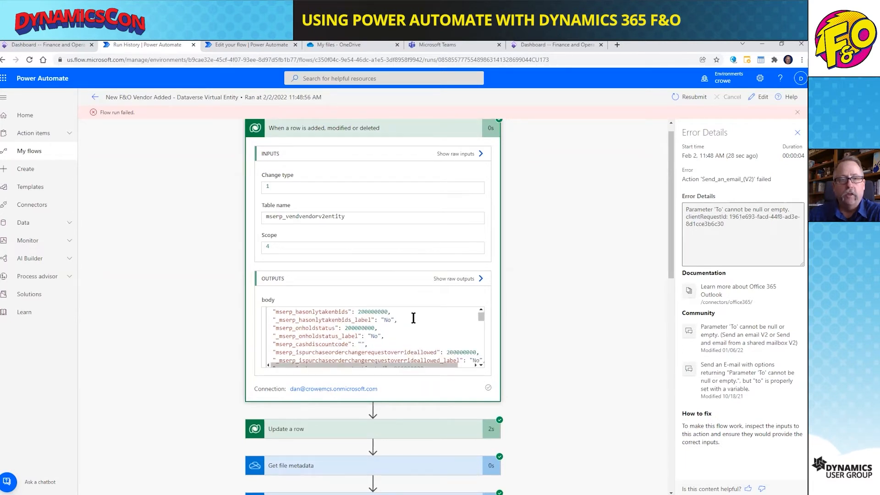
scroll(413, 317, "down", 4)
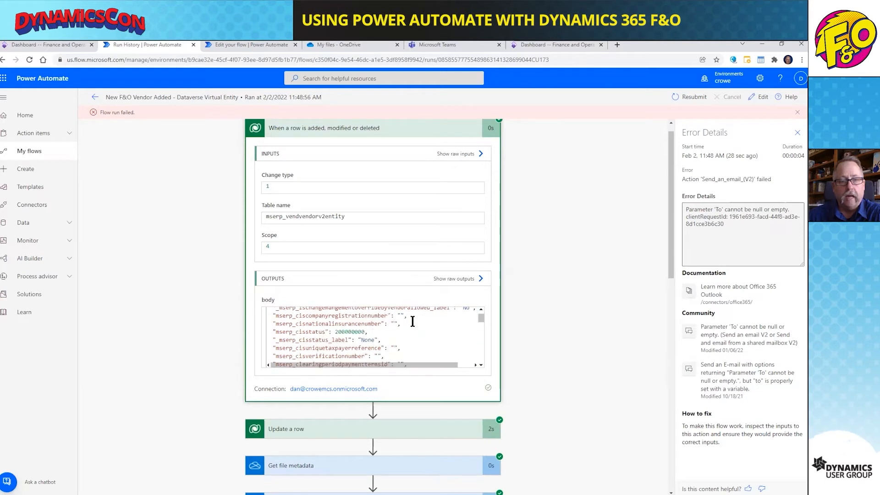
scroll(412, 325, "down", 5)
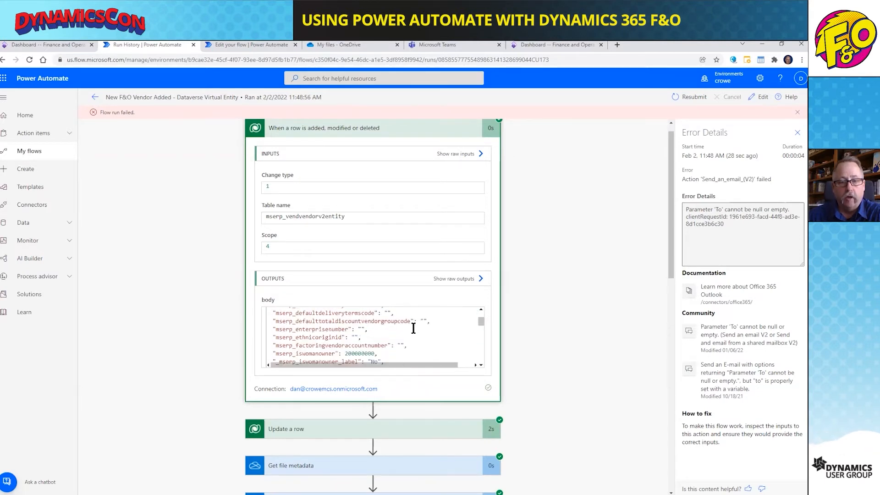
scroll(414, 328, "down", 5)
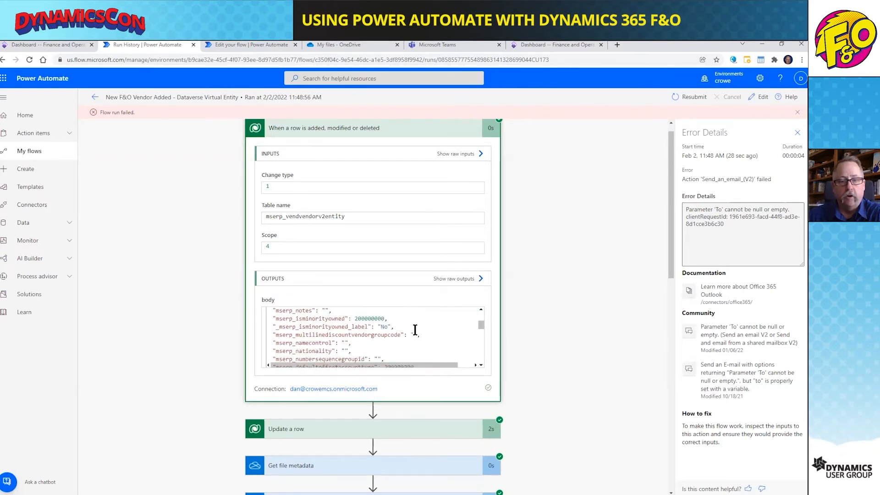
scroll(415, 330, "down", 5)
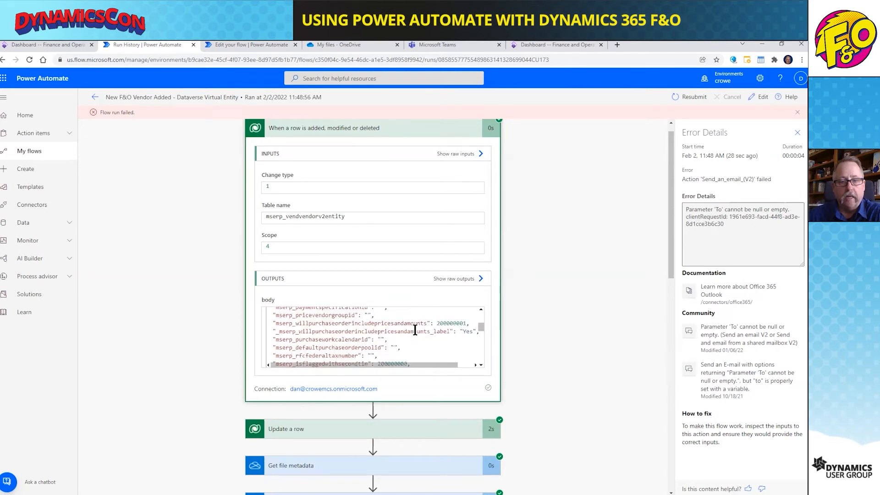
scroll(414, 330, "down", 4)
scroll(414, 331, "down", 4)
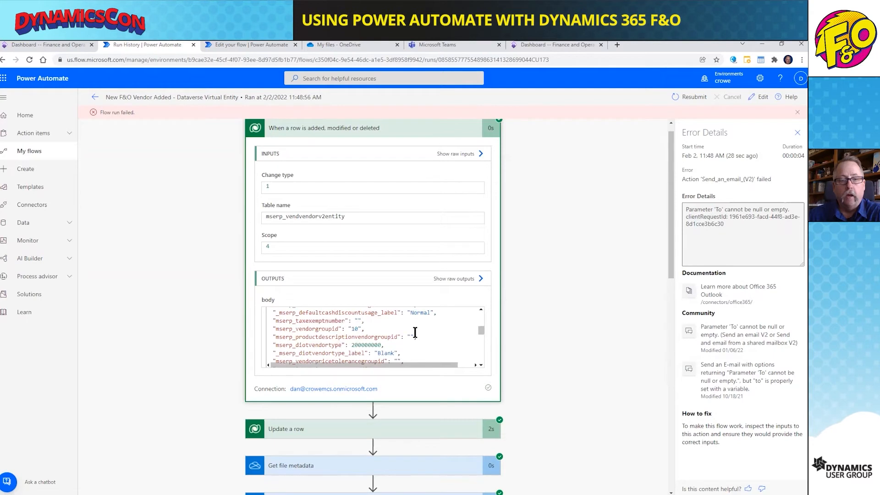
scroll(415, 332, "down", 6)
scroll(415, 332, "down", 8)
scroll(416, 338, "down", 8)
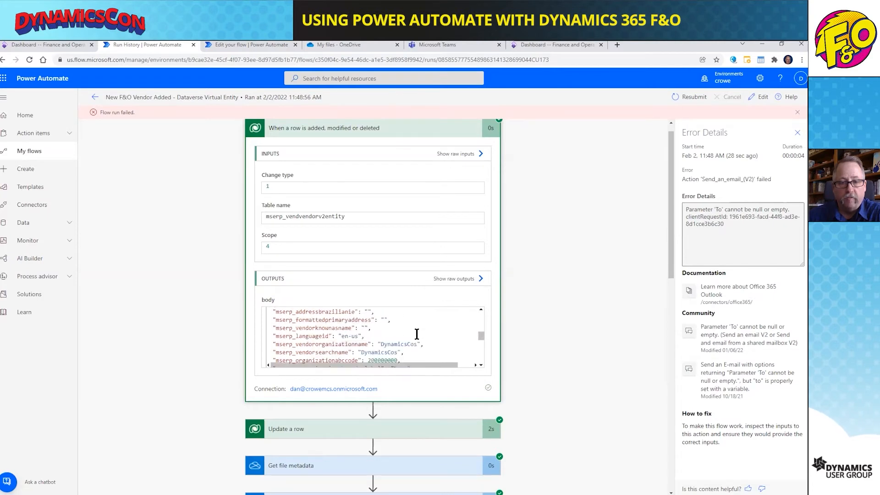
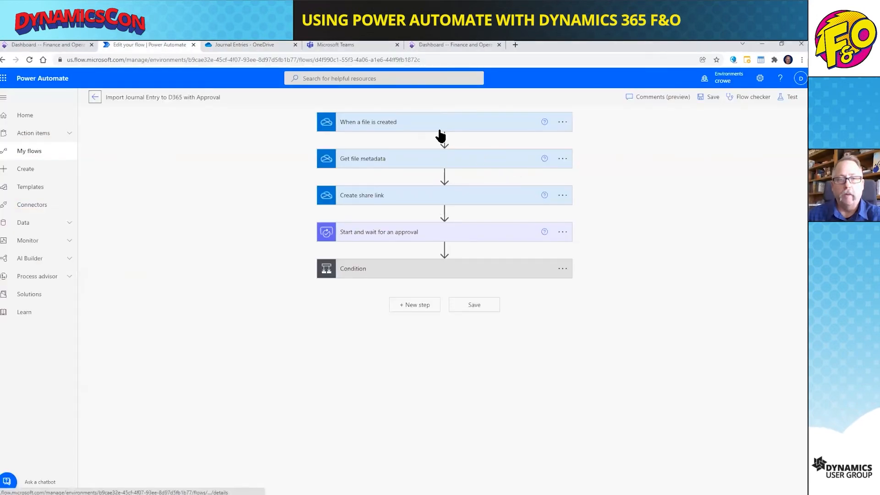
Examine the settings of When a file is created, Get file metadata and Create share link in the journal entry import flow.
left_click(442, 126)
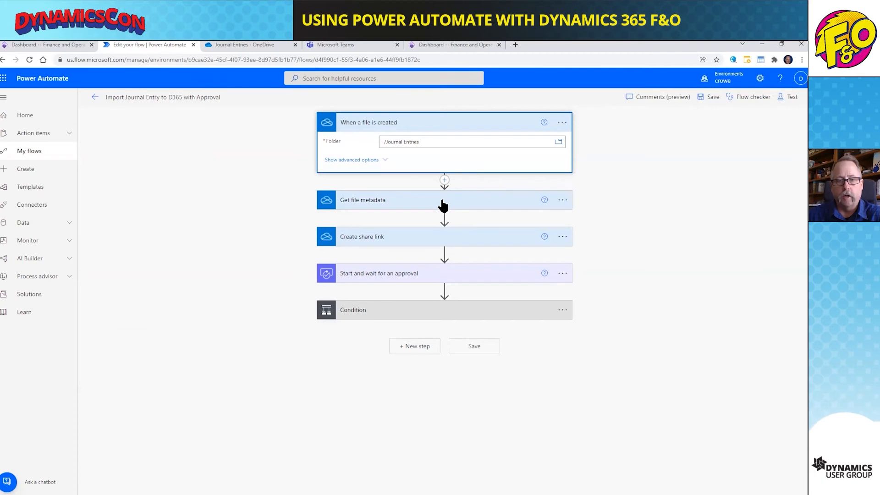
left_click(443, 205)
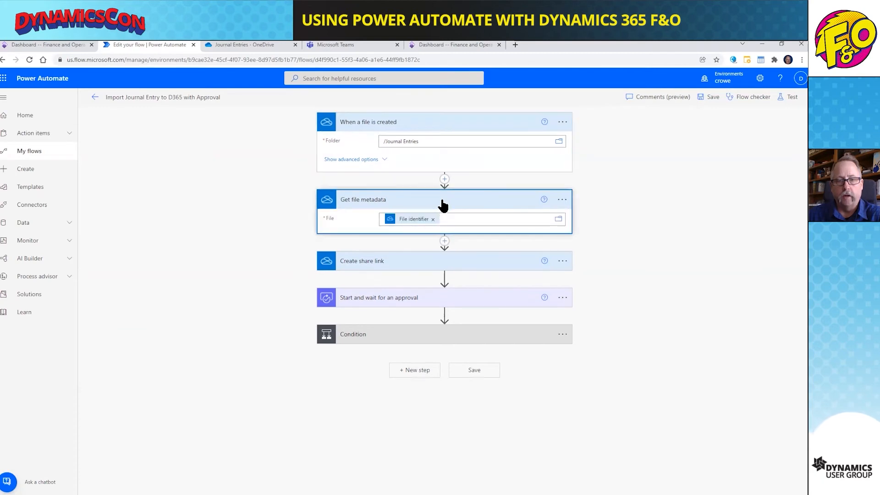
left_click(446, 265)
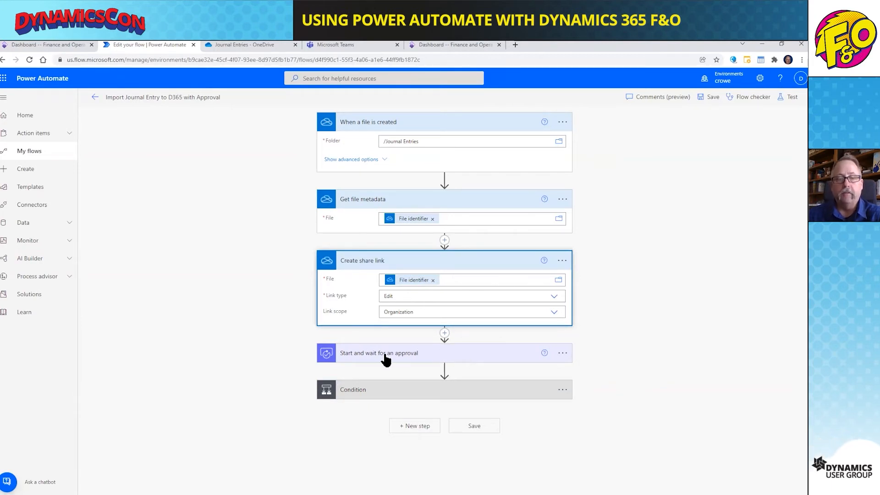
left_click(428, 262)
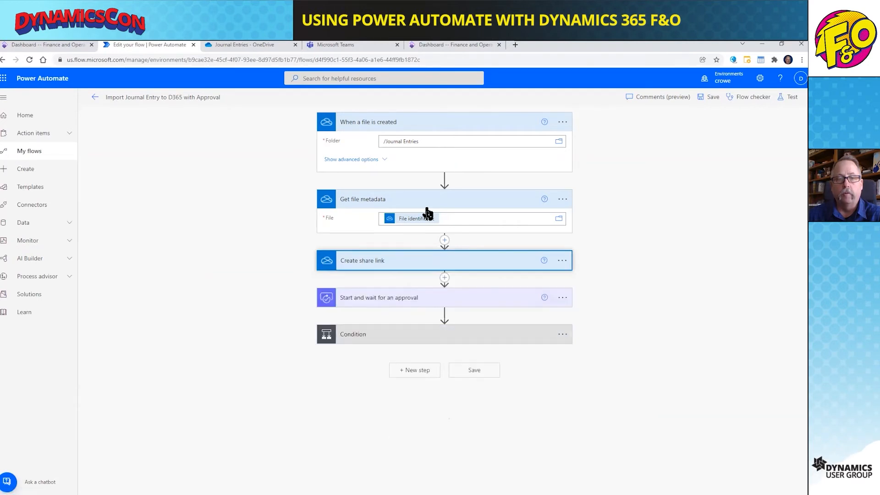
left_click(428, 124)
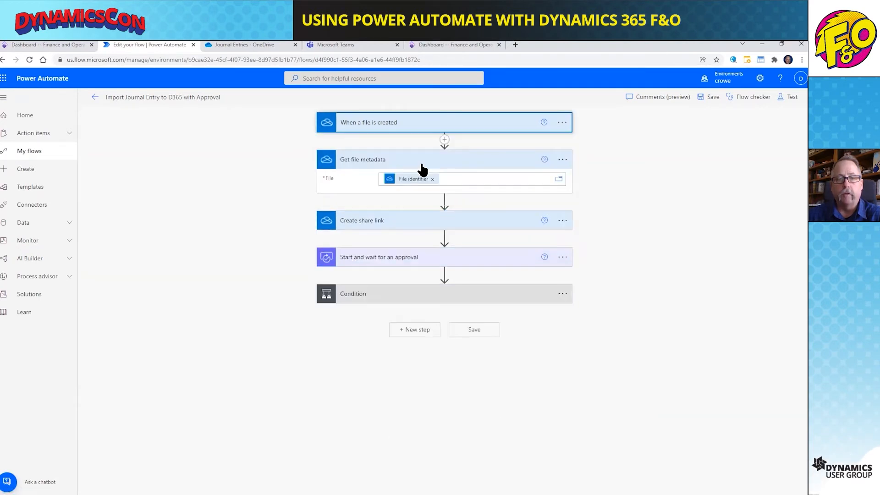
Examine the settings of Start and wait for an approval, including the available approval types, keeping Approve/Reject - First to respond.
left_click(432, 260)
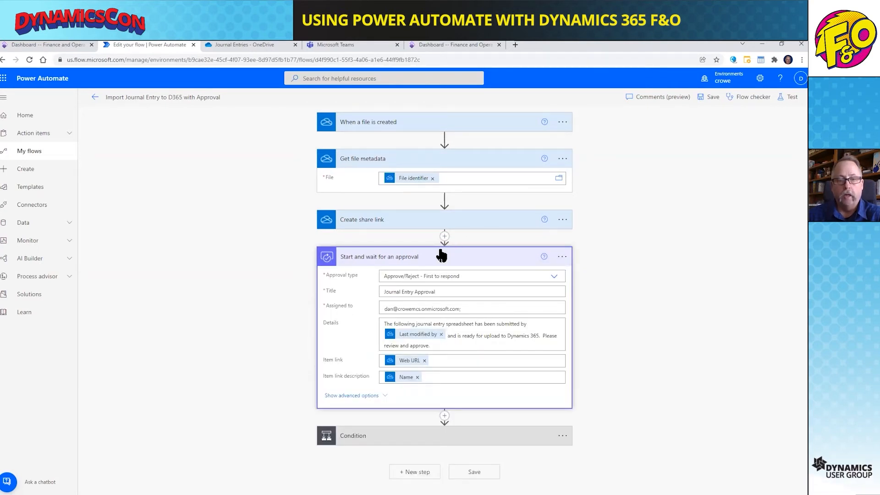
left_click(554, 277)
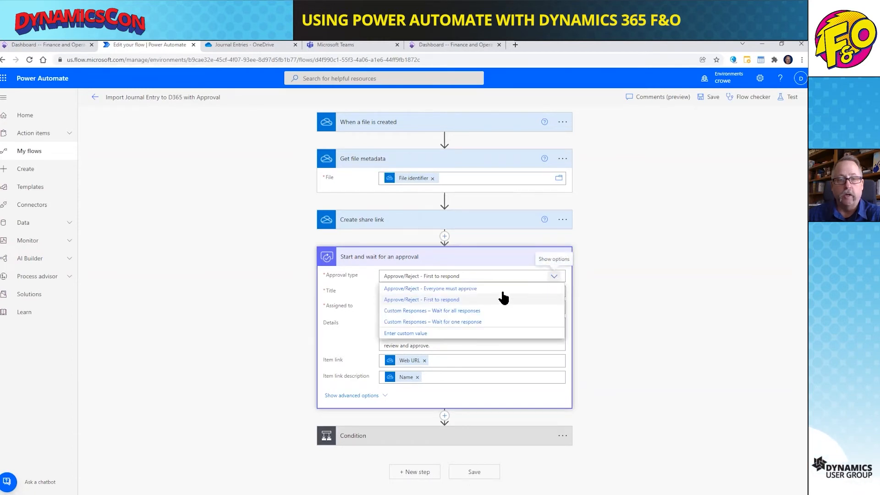
left_click(483, 300)
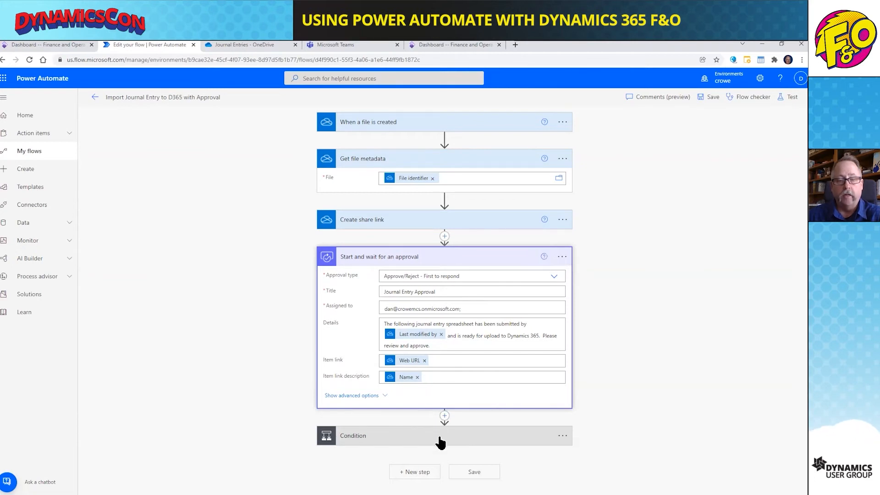
left_click(422, 256)
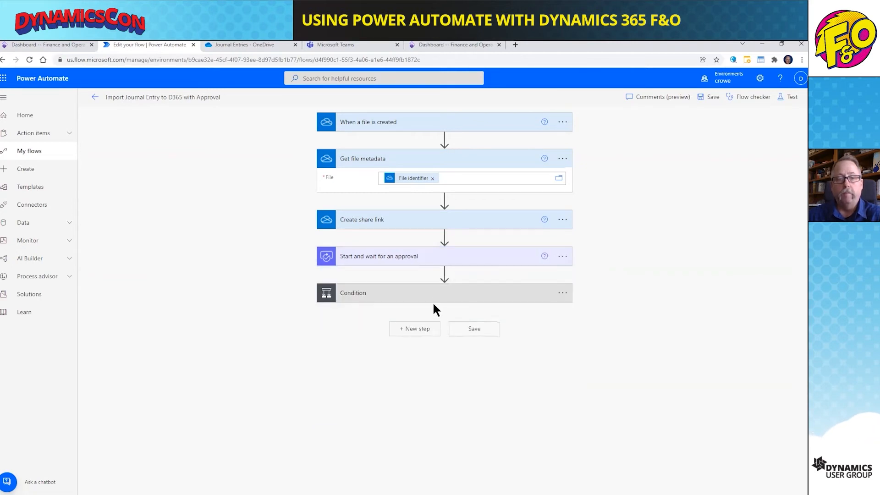
Examine the Condition's approval test and its If no branch, including the rejection email inside Apply to each 3.
left_click(435, 304)
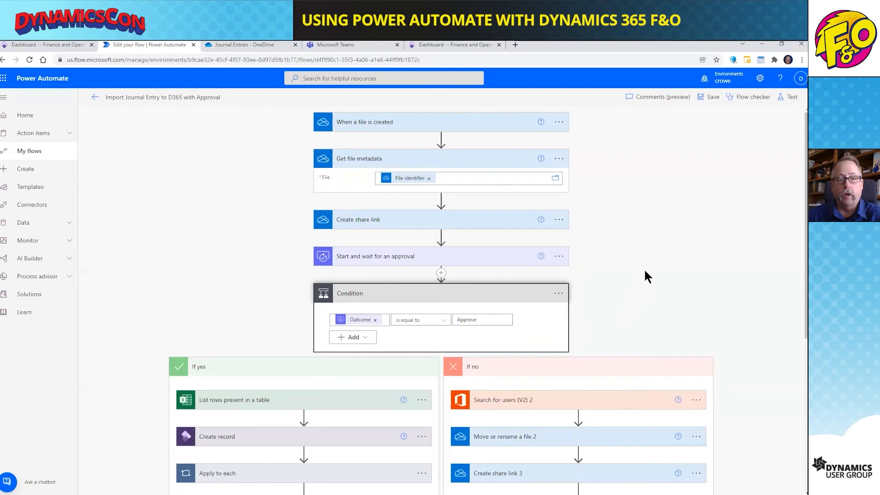
scroll(644, 275, "down", 2)
scroll(644, 271, "down", 1)
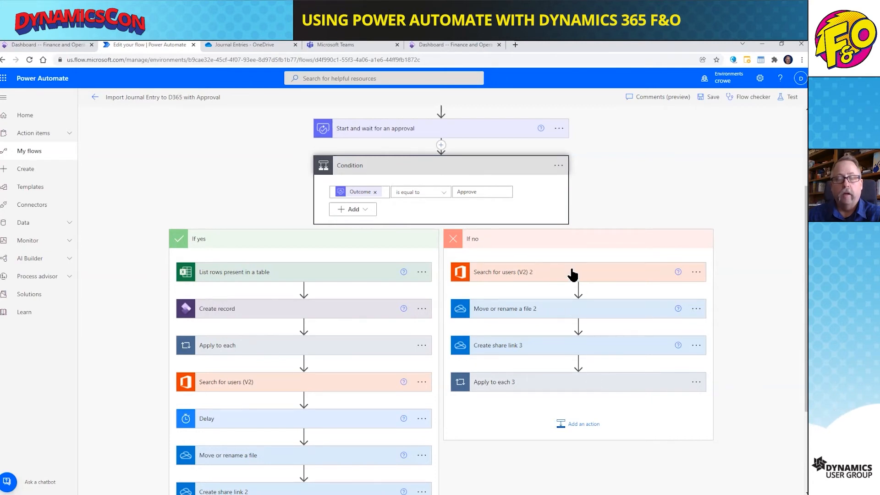
scroll(567, 316, "down", 1)
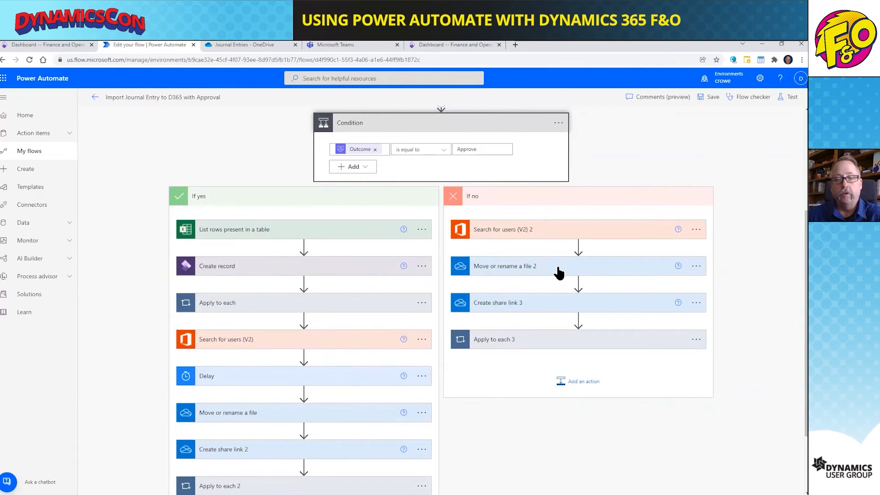
left_click(567, 347)
left_click(569, 396)
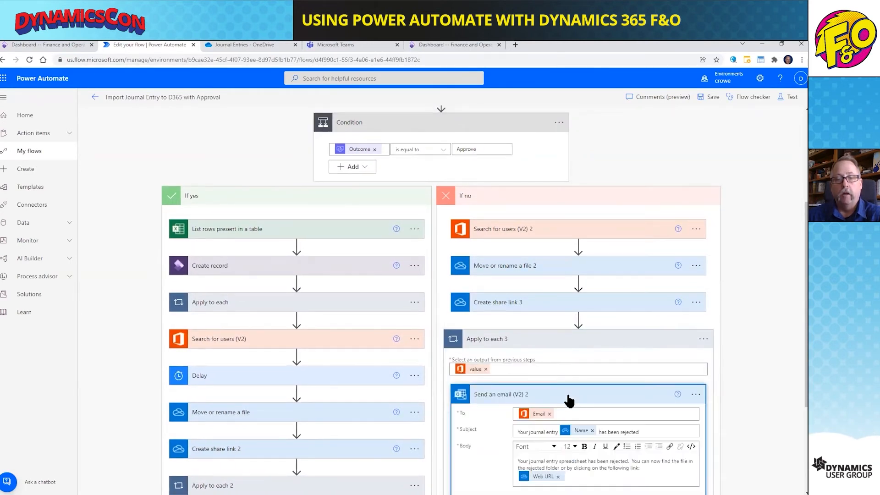
scroll(617, 388, "down", 1)
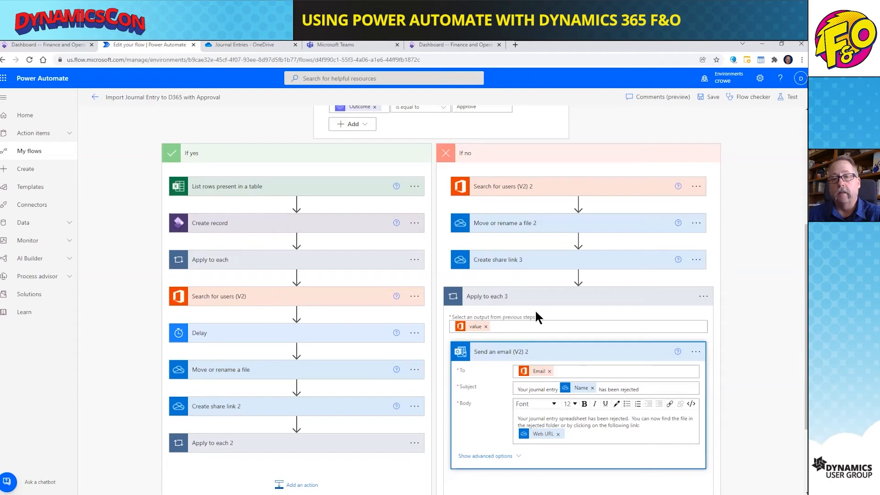
Browse the OneDrive for Business actions available for a new step after Search for users (V2) 2, and discard that step.
left_click(578, 202)
left_click(575, 218)
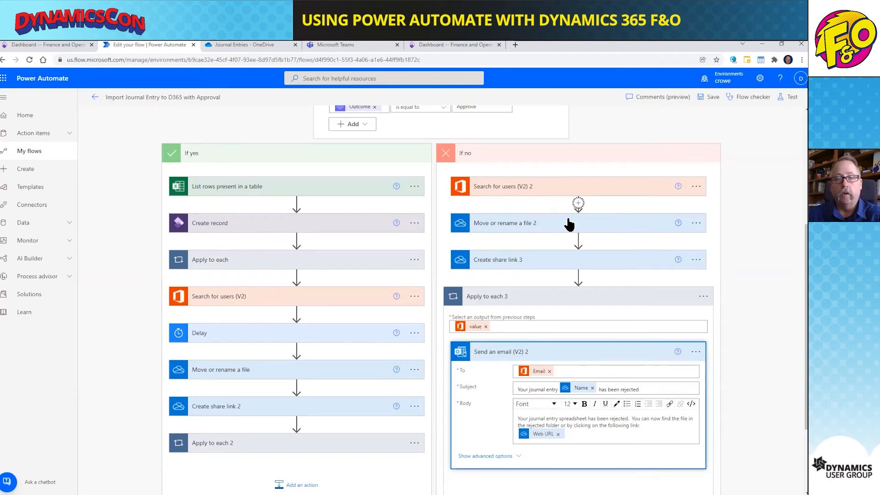
left_click(549, 247)
type("onew")
key("BackSpace")
type("drive")
left_click(477, 292)
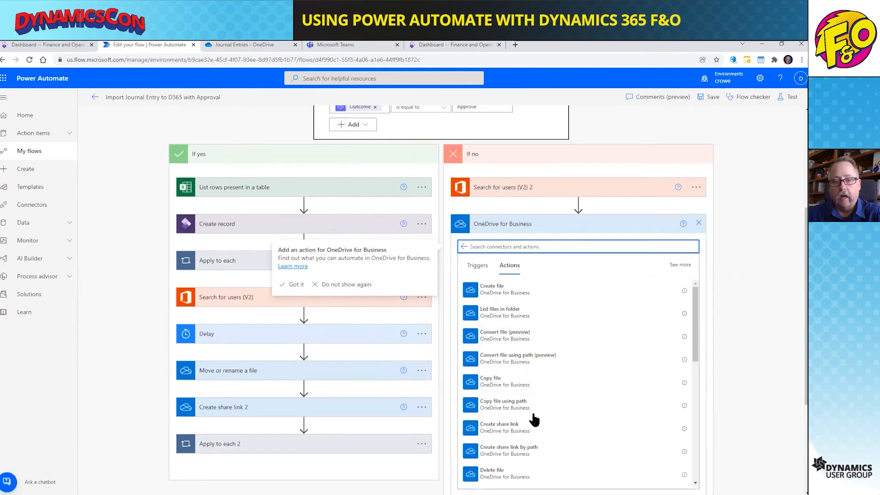
scroll(527, 419, "down", 1)
scroll(509, 430, "down", 1)
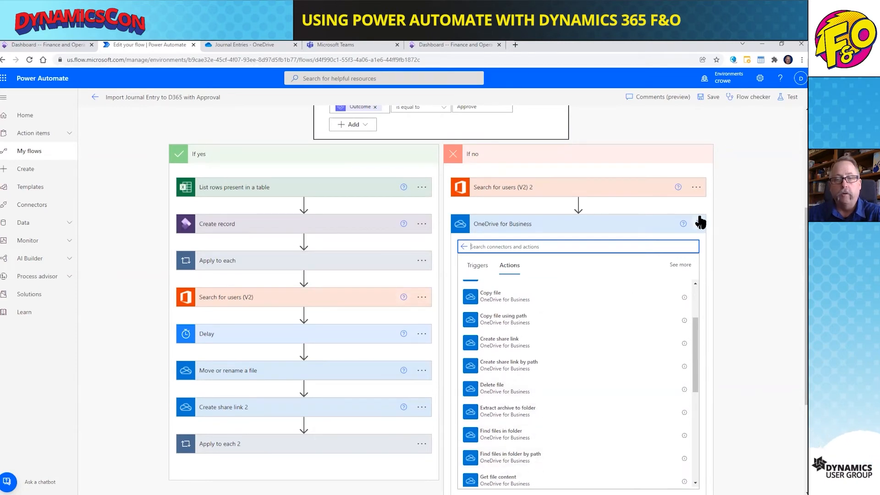
left_click(698, 224)
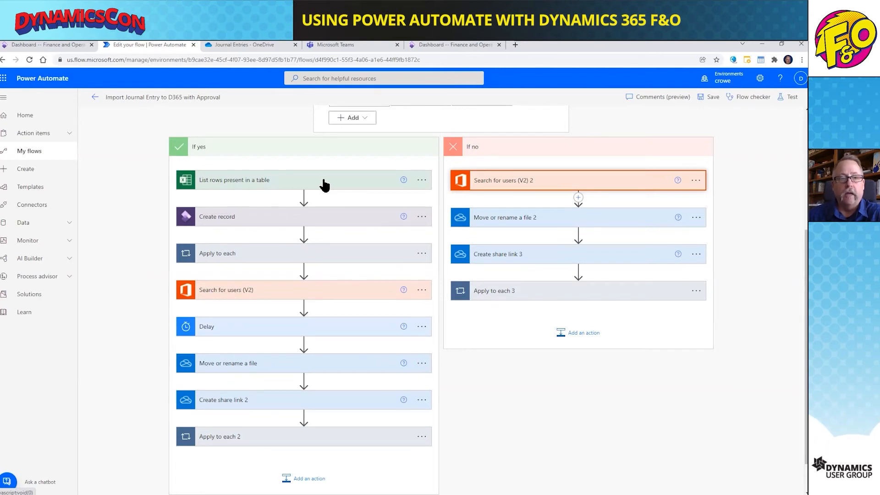
Examine the settings of List rows present in a table and Create record in the If yes branch.
left_click(251, 186)
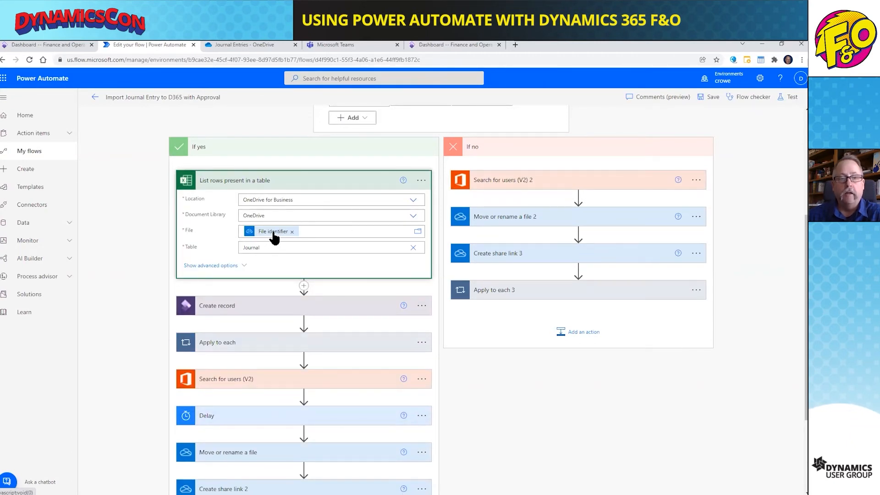
mouse_move(274, 237)
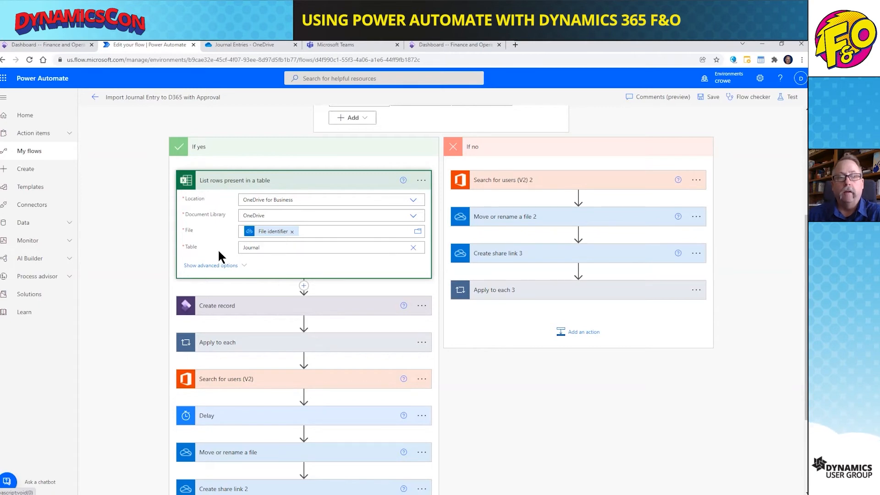
left_click(358, 250)
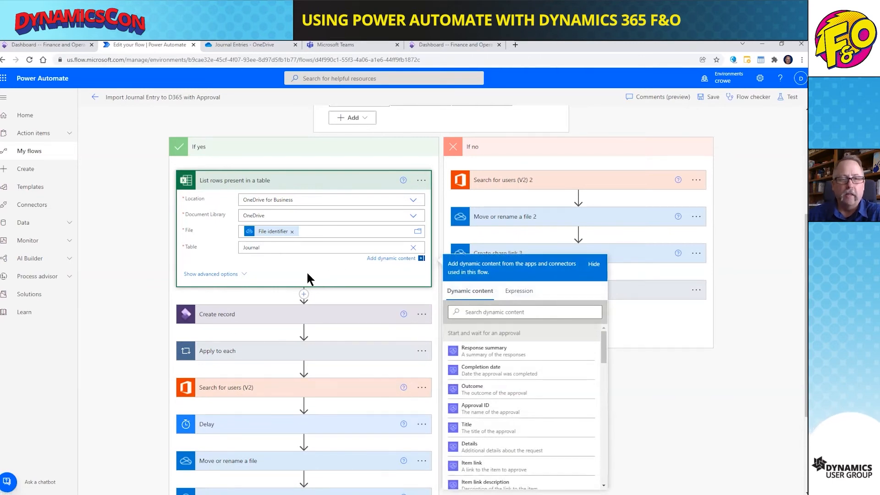
left_click(269, 261)
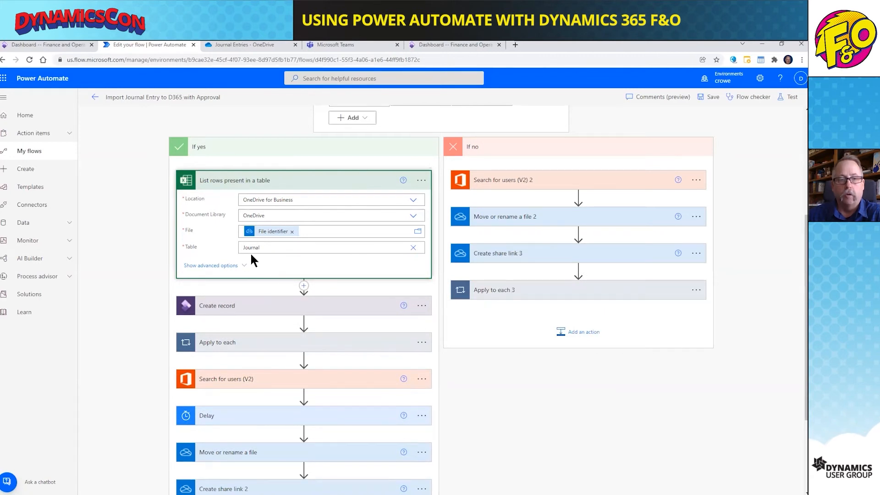
left_click(335, 306)
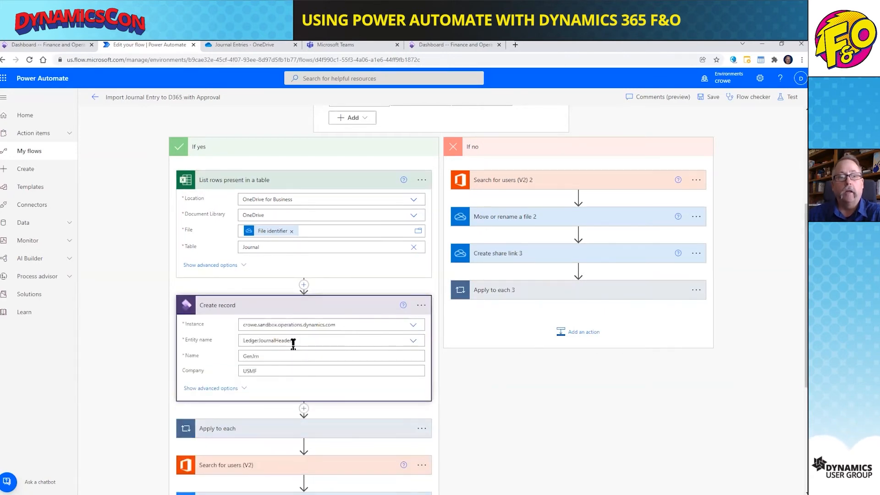
scroll(276, 347, "down", 2)
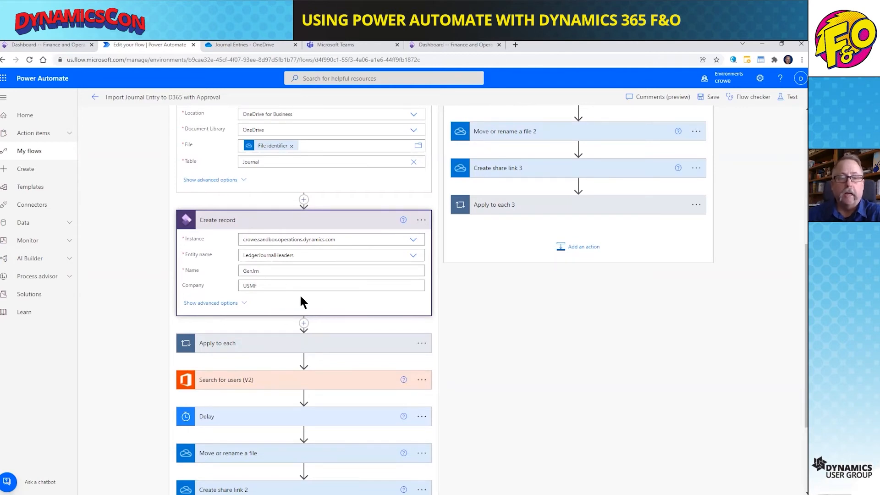
Examine the actions inside Apply to each, especially the float expression in Compose (DR -convert line amount to float).
left_click(296, 347)
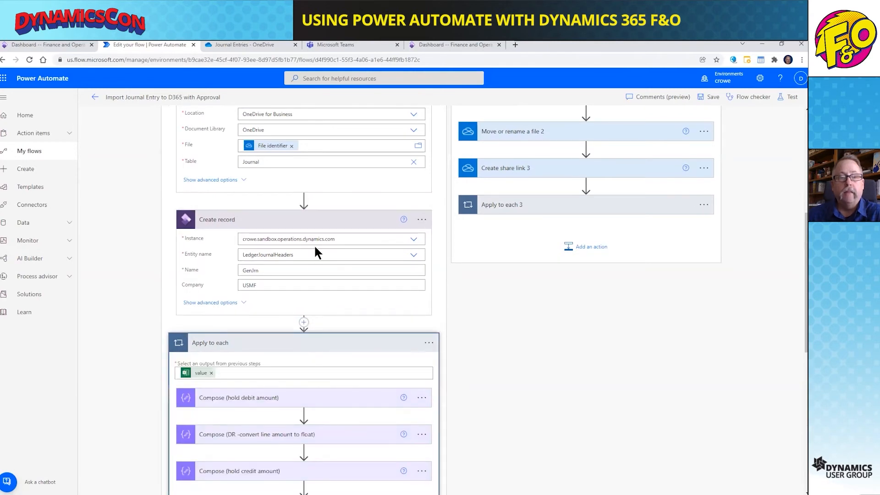
scroll(316, 247, "down", 4)
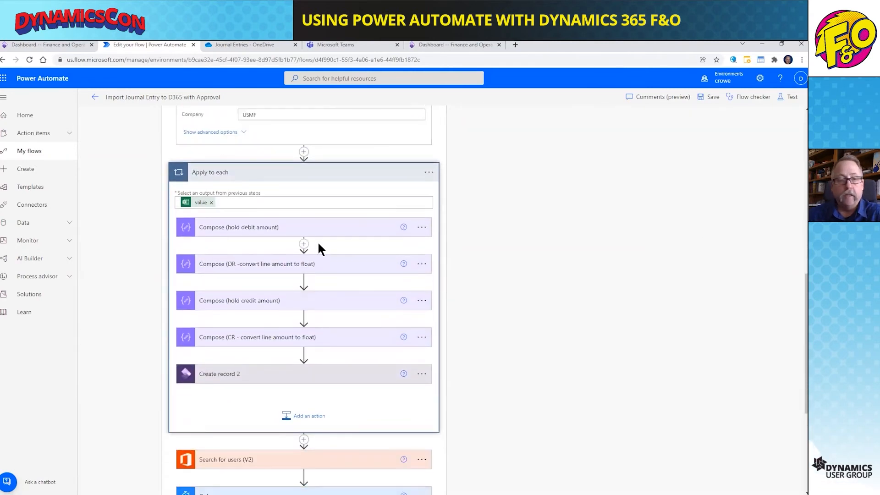
left_click(286, 268)
left_click(265, 285)
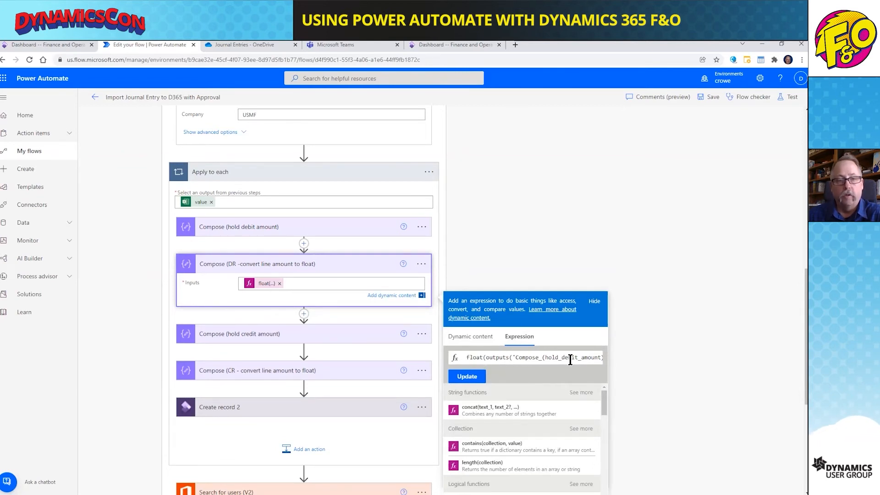
left_click(512, 256)
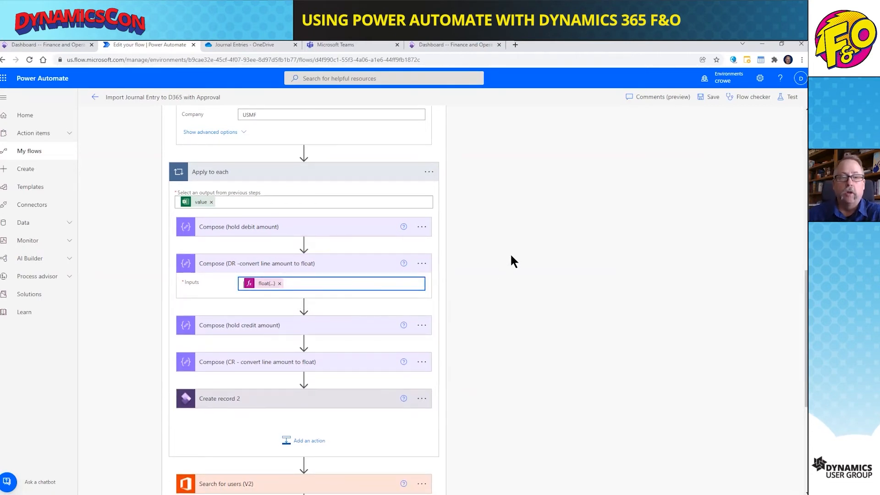
left_click(315, 265)
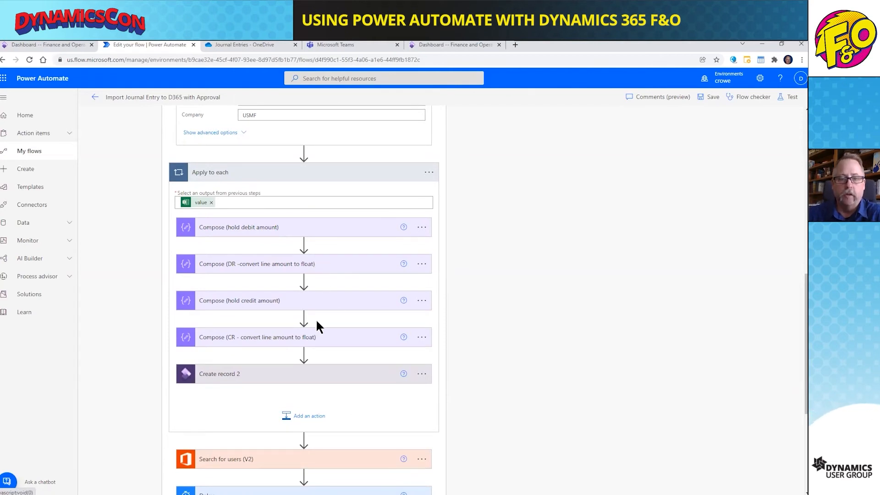
Examine the field mappings of Create record 2 for the journal lines, including all its advanced options.
left_click(331, 373)
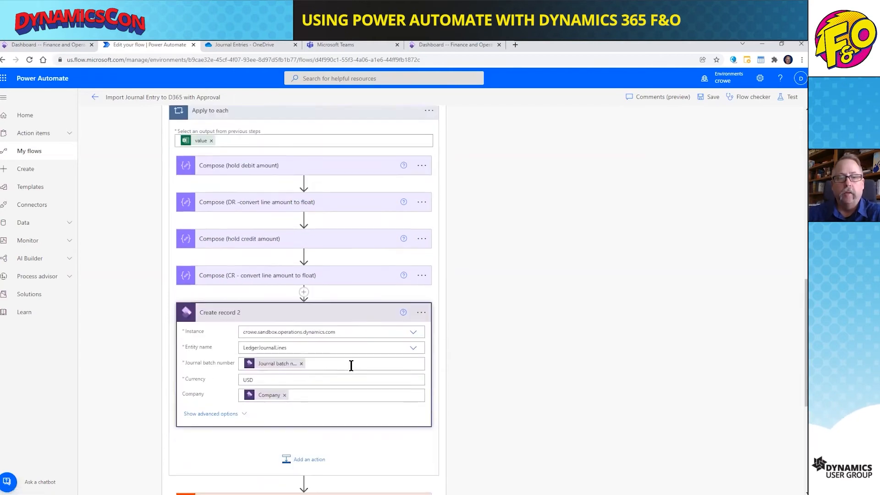
scroll(351, 365, "down", 1)
left_click(212, 348)
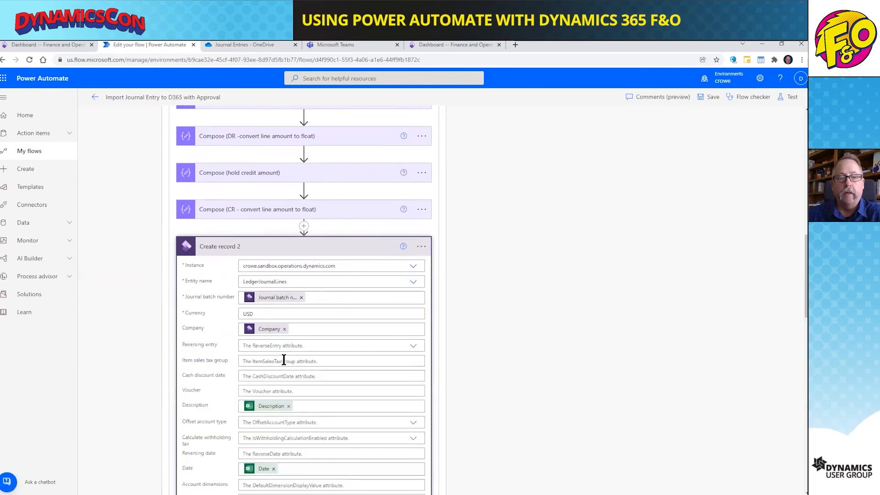
scroll(283, 360, "down", 8)
scroll(325, 356, "down", 3)
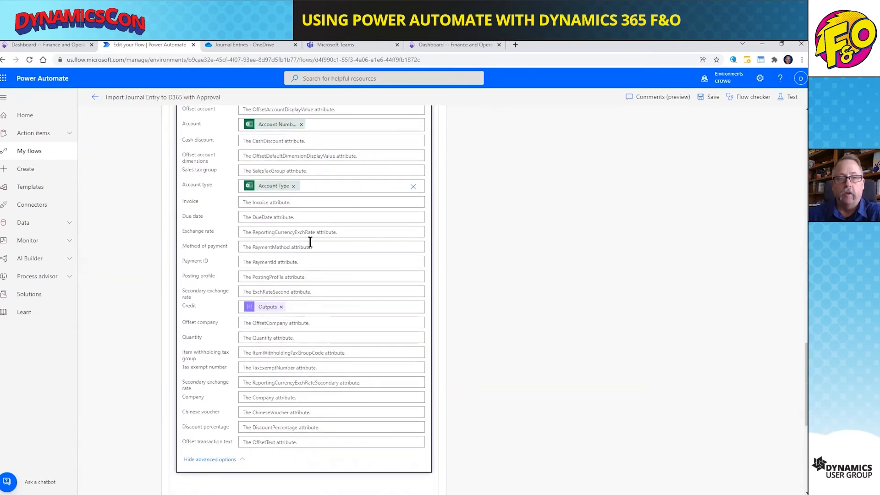
scroll(309, 249, "up", 2)
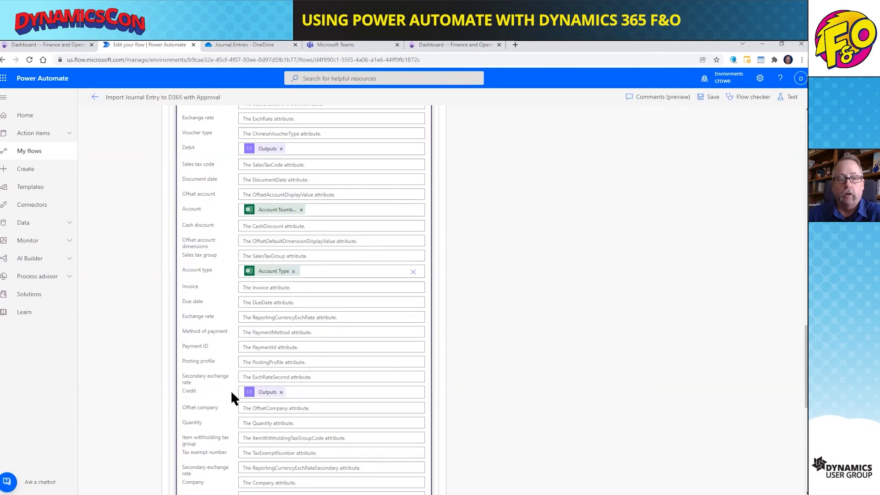
scroll(294, 180, "up", 1)
scroll(295, 180, "up", 8)
scroll(319, 196, "up", 3)
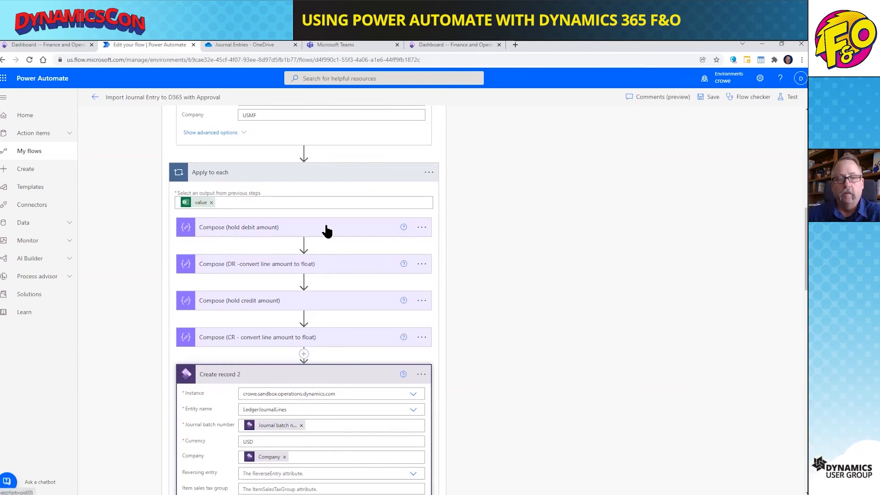
Review the commands available for the Compose (hold debit amount) action, such as Rename and Peek code.
right_click(425, 227)
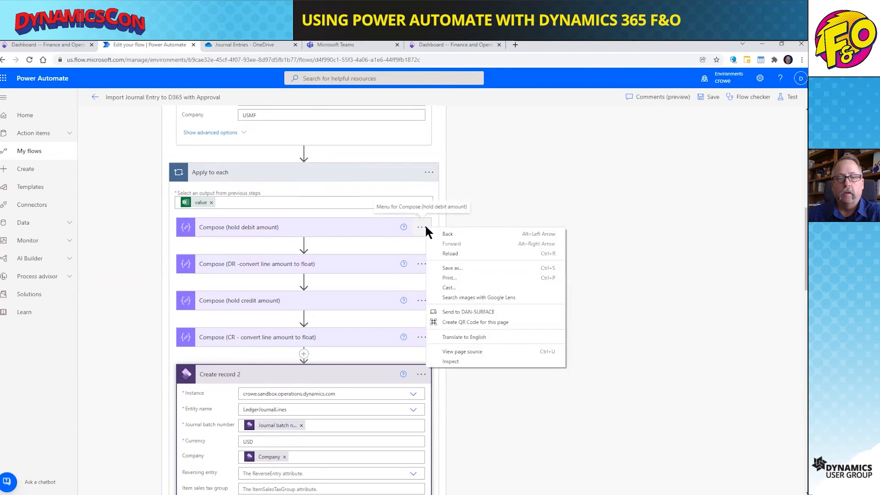
left_click(416, 231)
left_click(418, 229)
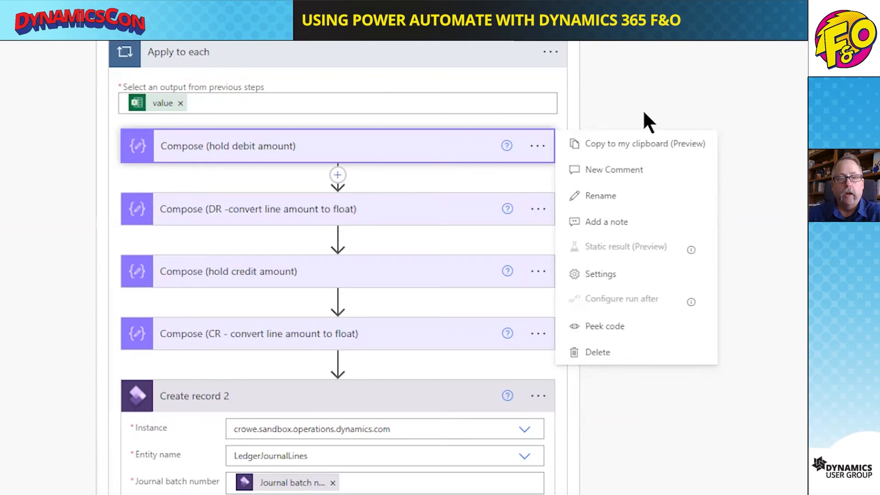
left_click(467, 158)
Examine the Delay settings and the contents of Apply to each 2 at the end of the If yes branch.
scroll(394, 271, "down", 5)
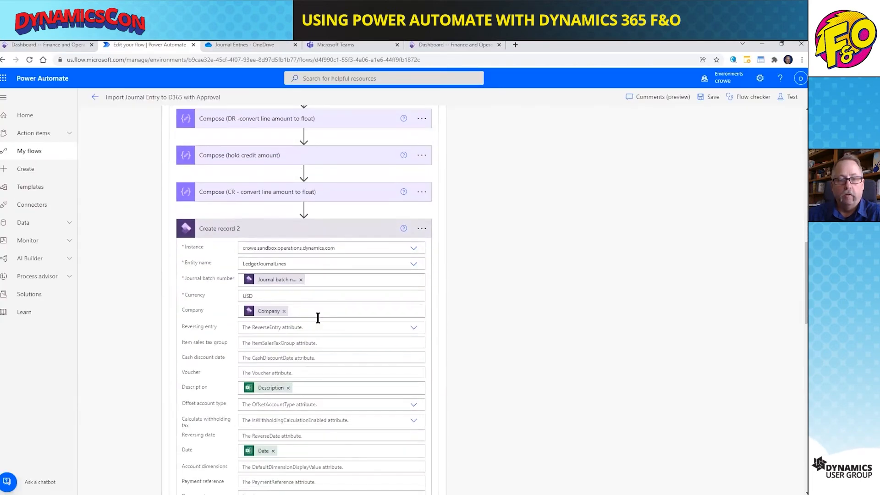
scroll(318, 317, "down", 15)
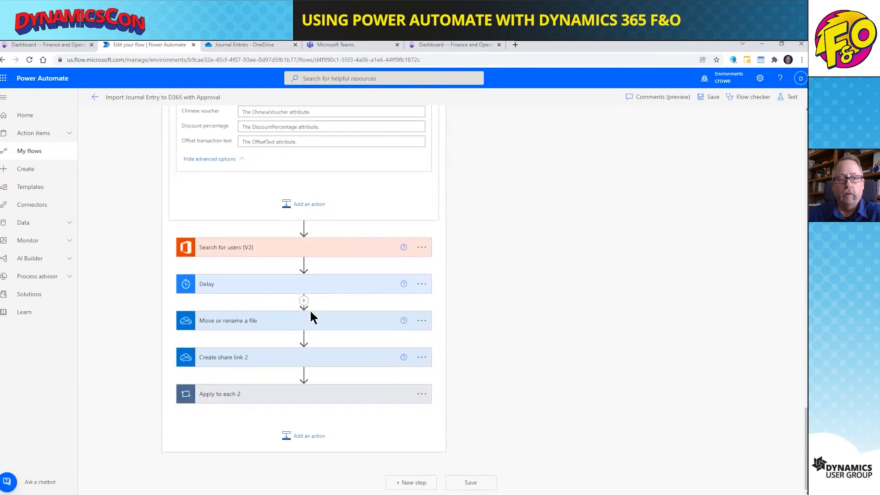
left_click(284, 291)
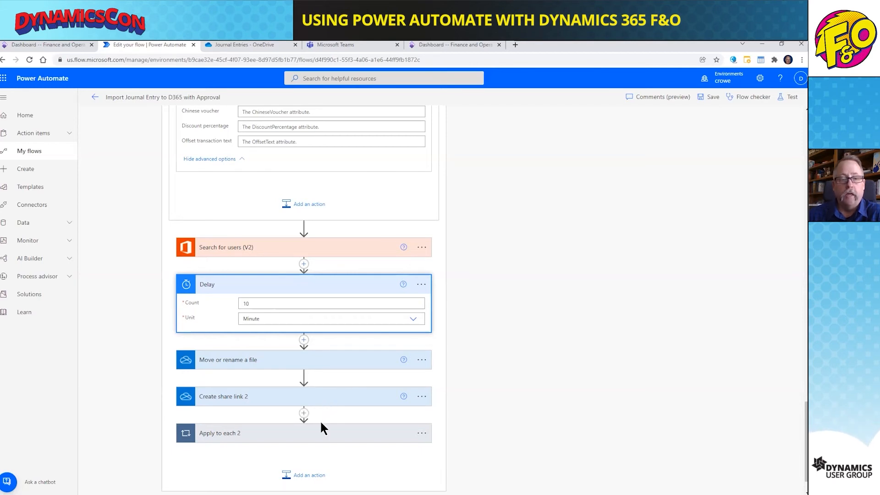
left_click(322, 441)
scroll(348, 426, "down", 3)
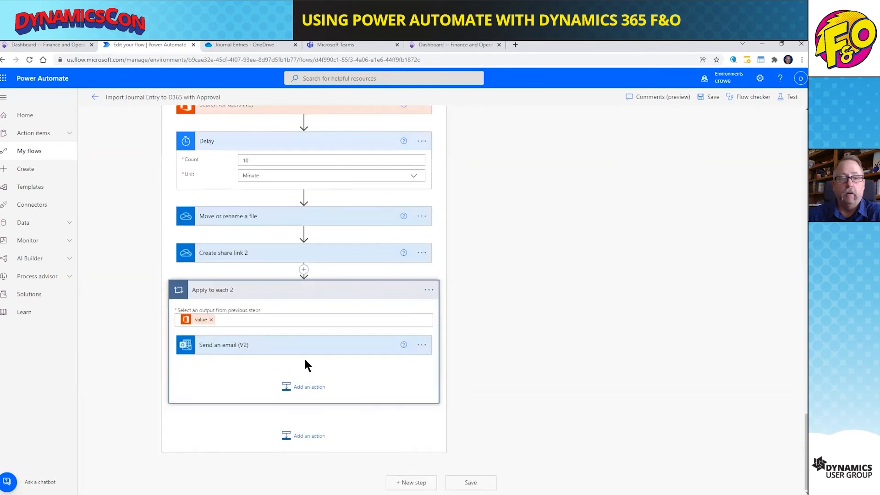
Examine the recipient, subject and body of Send an email (V2) in Apply to each 2, and return to the flow's details page.
left_click(306, 348)
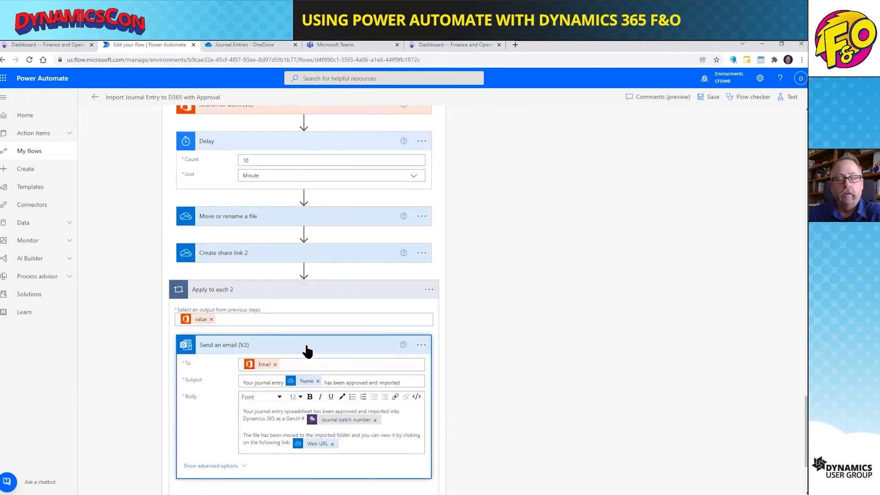
left_click(95, 98)
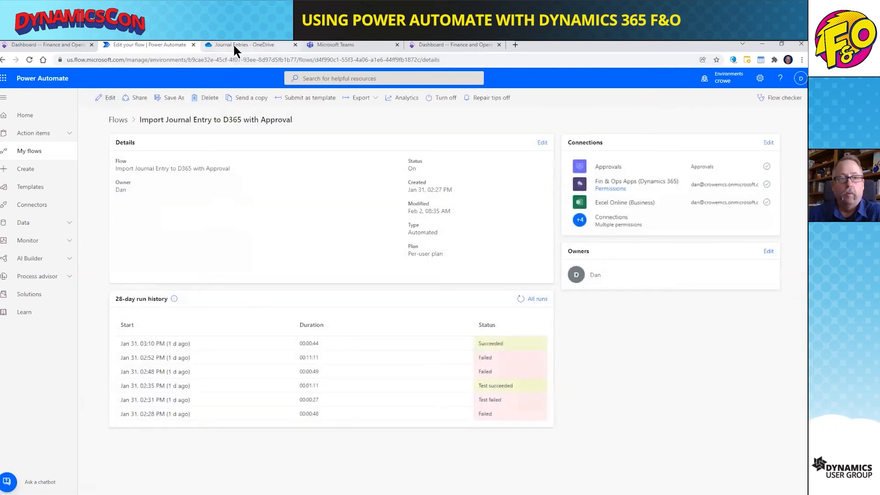
Upload the JE.xlsx spreadsheet to the Journal Entries folder in OneDrive.
left_click(238, 44)
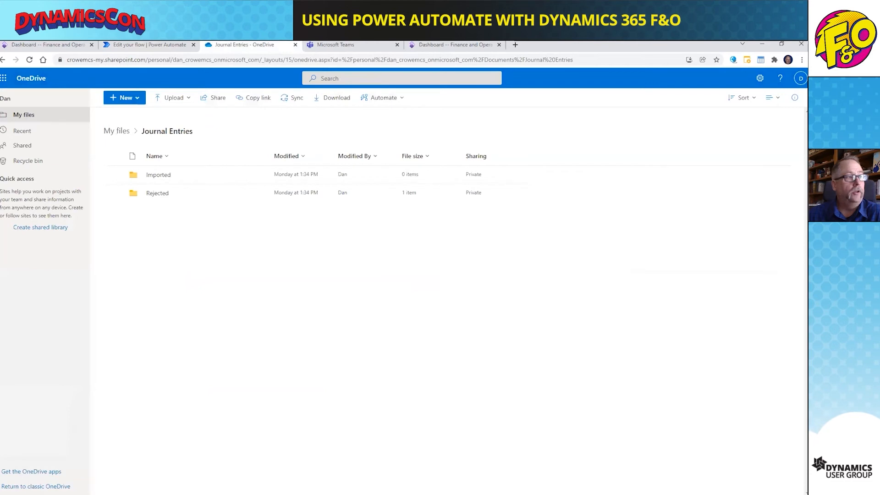
left_click_drag(295, 353, 198, 259)
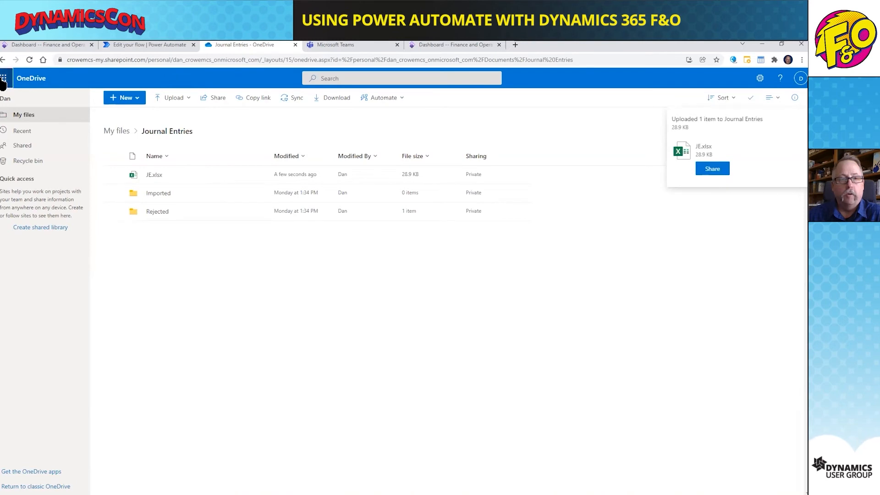
Open Outlook in a new browser tab, and switch to Microsoft Teams to show the activity feed.
left_click(6, 79)
left_click(13, 135)
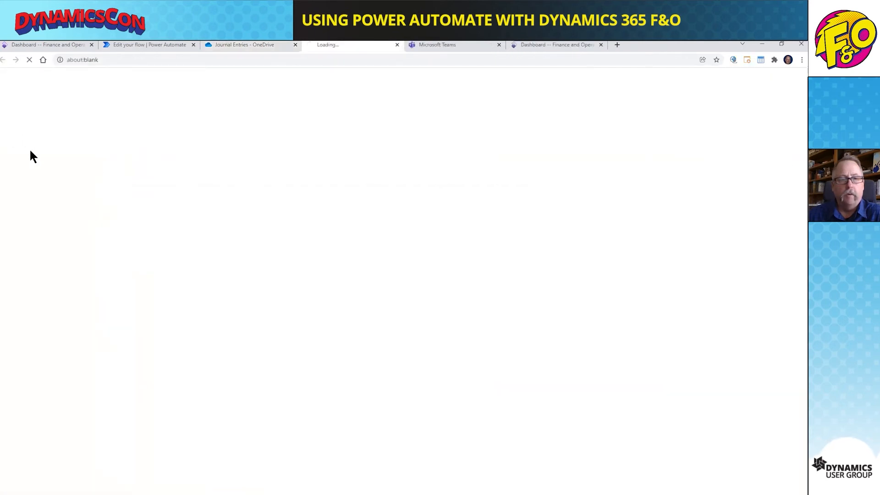
left_click(465, 47)
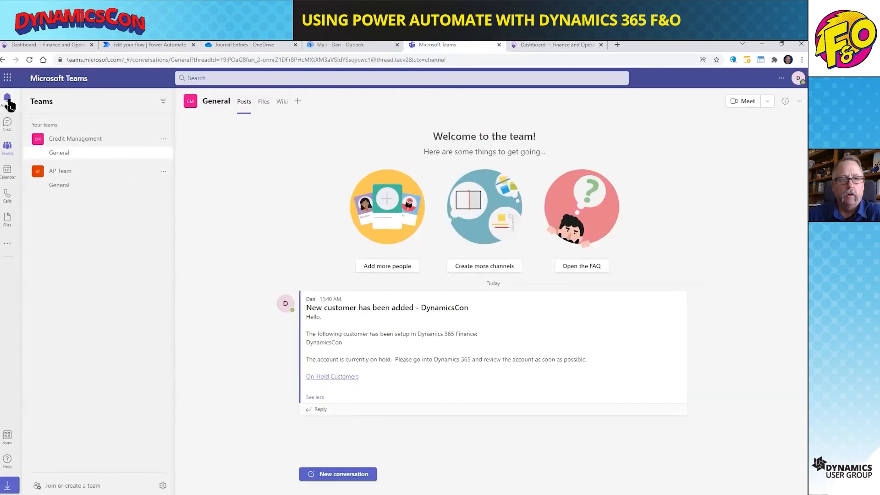
left_click(7, 102)
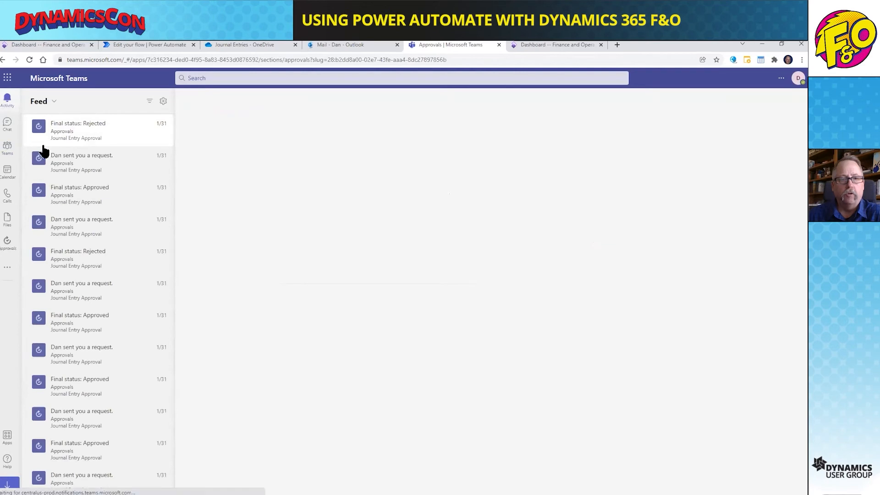
Switch to Power Automate, refresh the flow's 28-day run history and open the newest run.
left_click(144, 42)
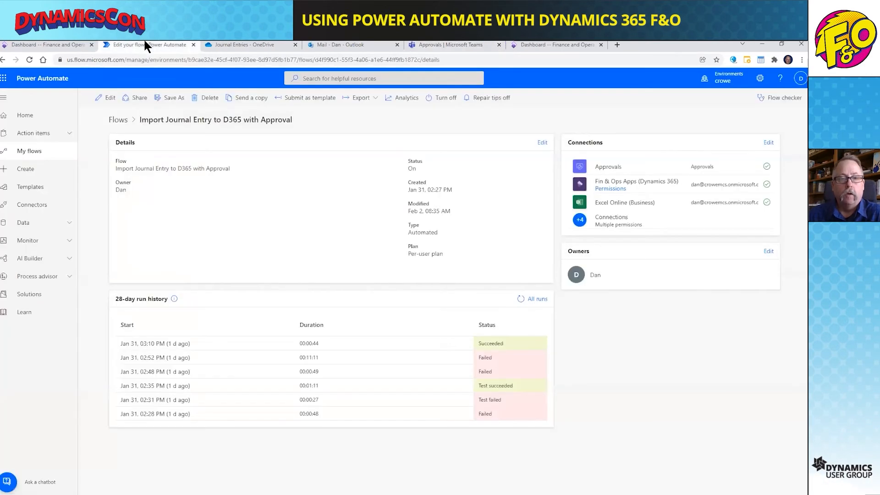
left_click(521, 299)
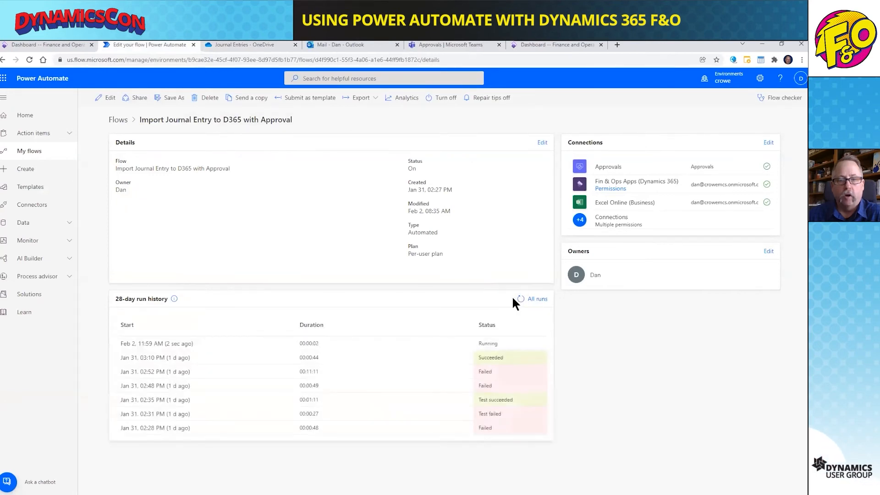
left_click(175, 345)
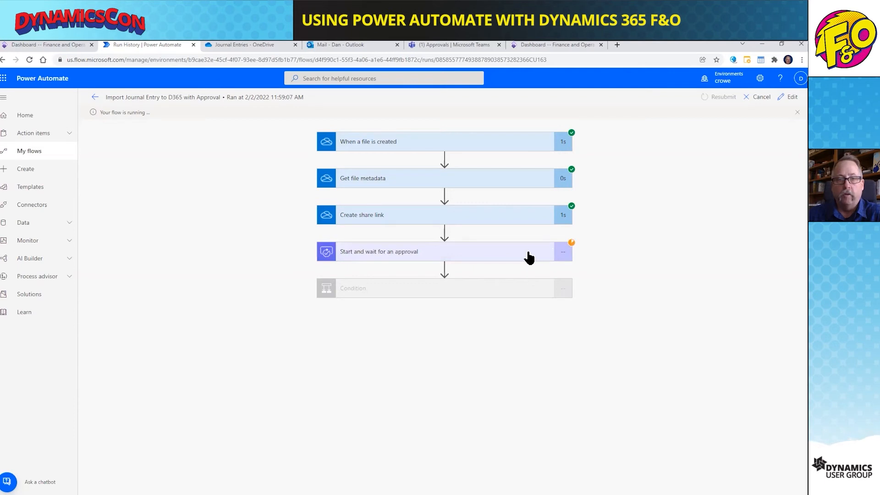
Review the new Journal Entry Approval email in Outlook and approve the JE.xlsx request in Microsoft Teams.
left_click(426, 45)
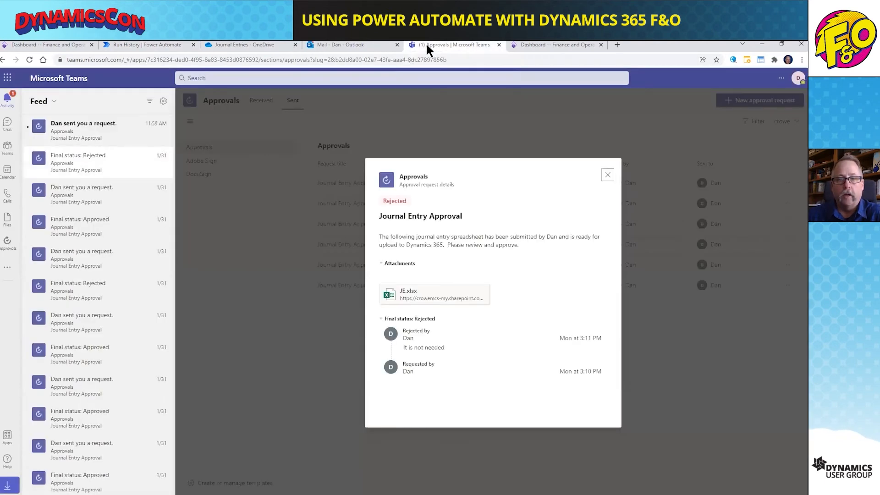
left_click(607, 175)
left_click(97, 132)
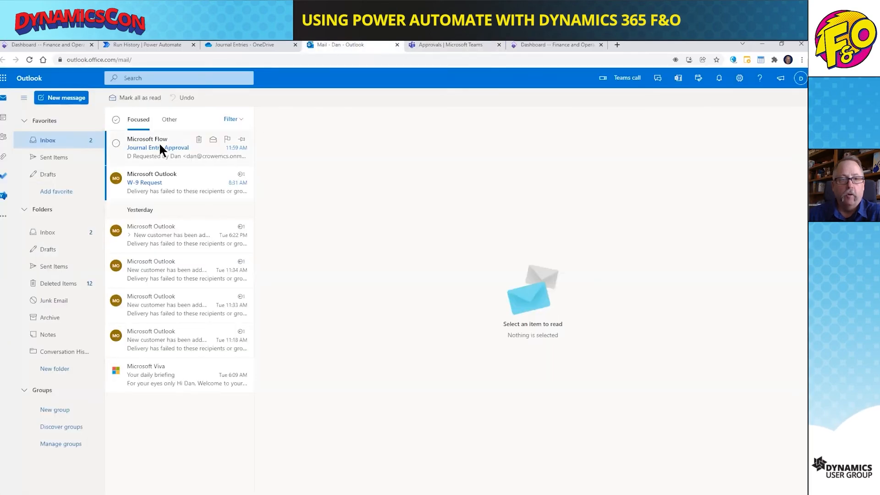
left_click(158, 143)
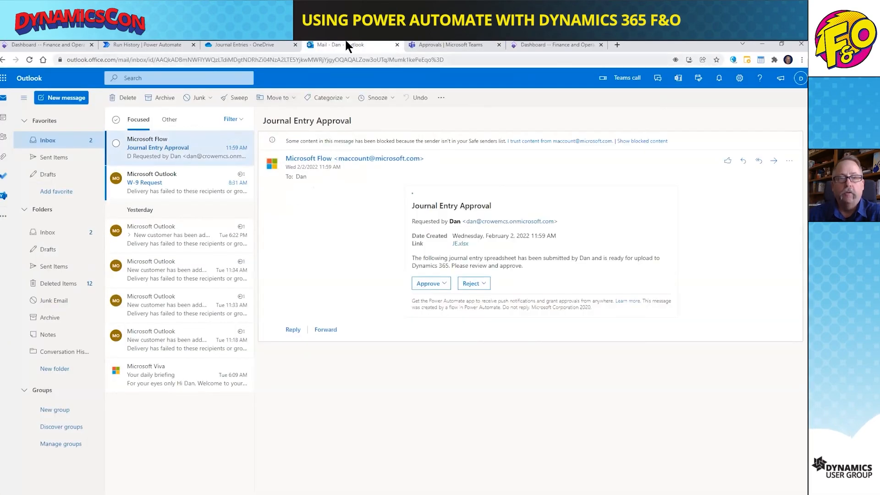
left_click(418, 45)
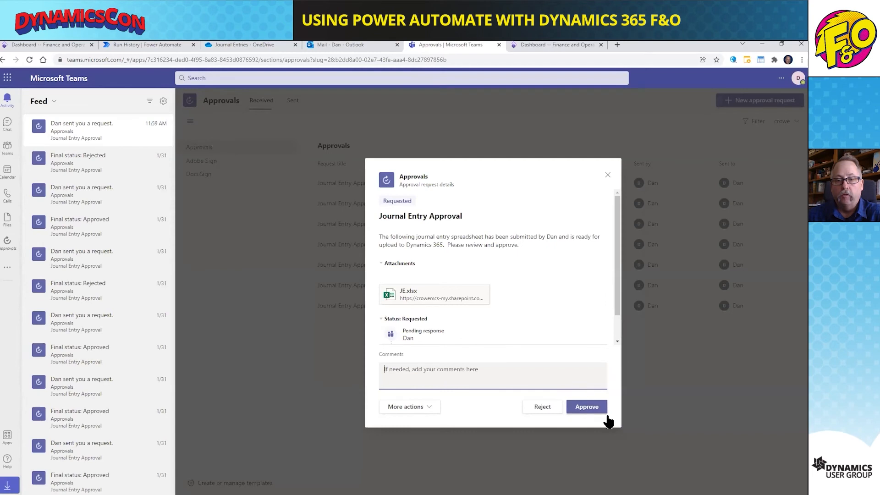
left_click(588, 407)
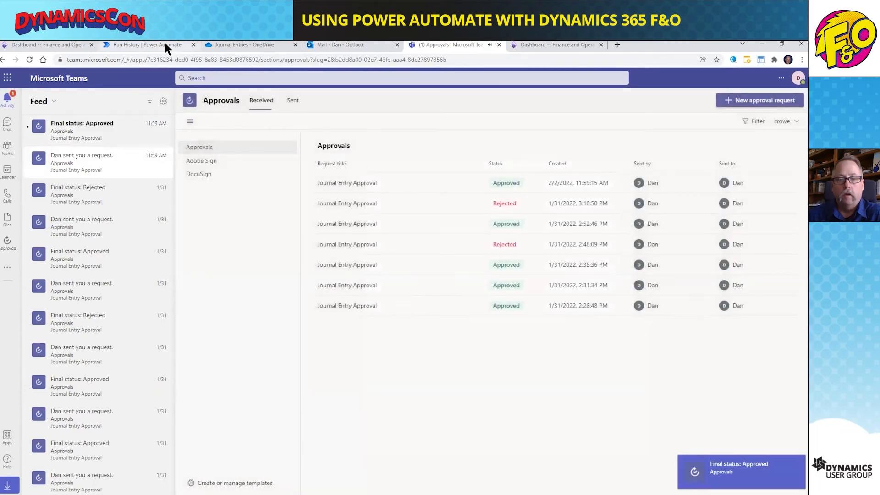
Return to the flow run in Power Automate and examine its Condition result and the Apply to each progress in the If yes branch.
left_click(165, 45)
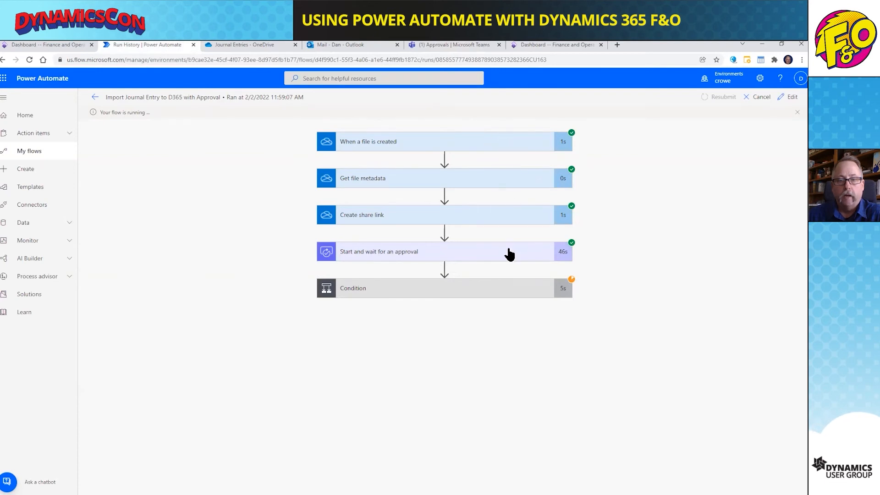
left_click(500, 295)
scroll(246, 315, "down", 5)
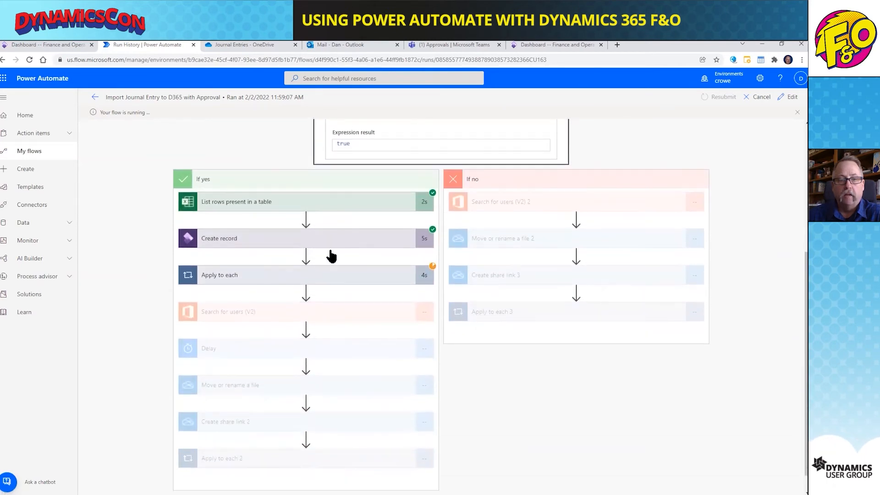
left_click(321, 280)
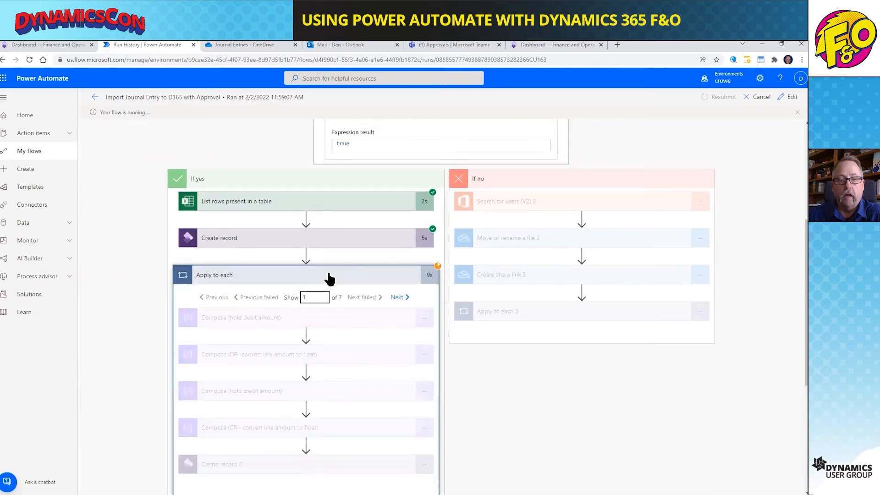
left_click(329, 279)
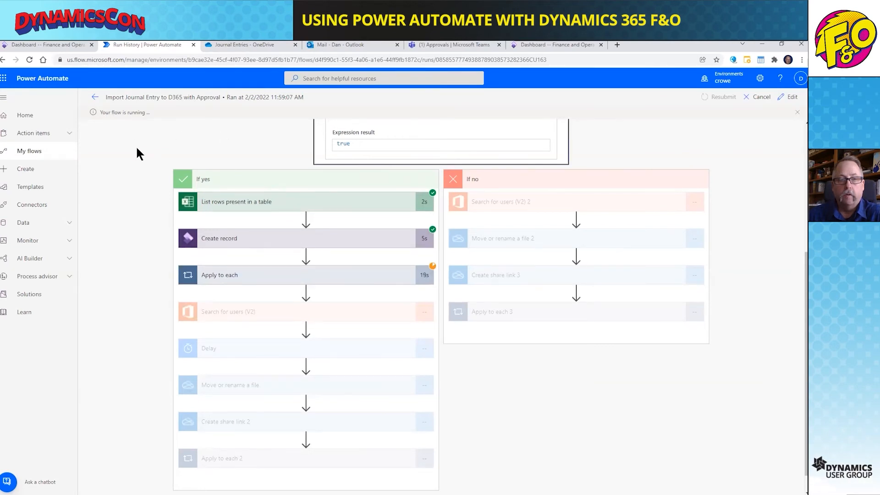
Switch to Finance and Operations and open the lines of general journal 00967 from the General journals list.
left_click(44, 44)
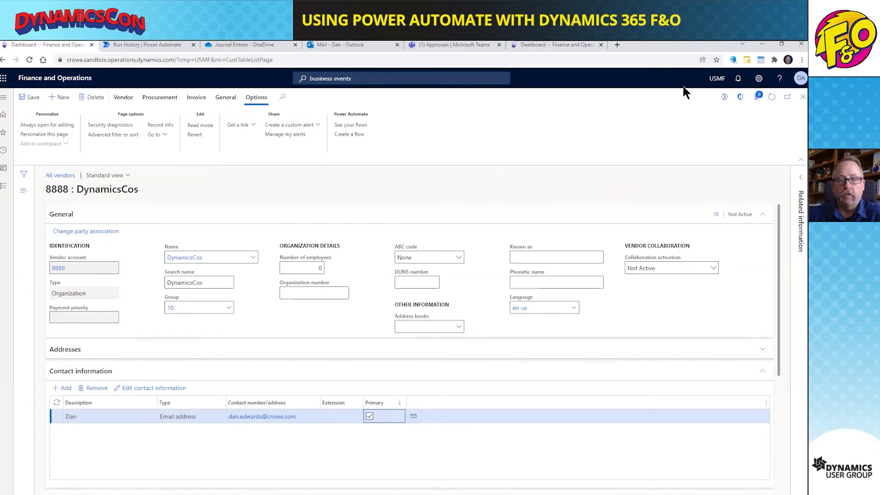
left_click(4, 133)
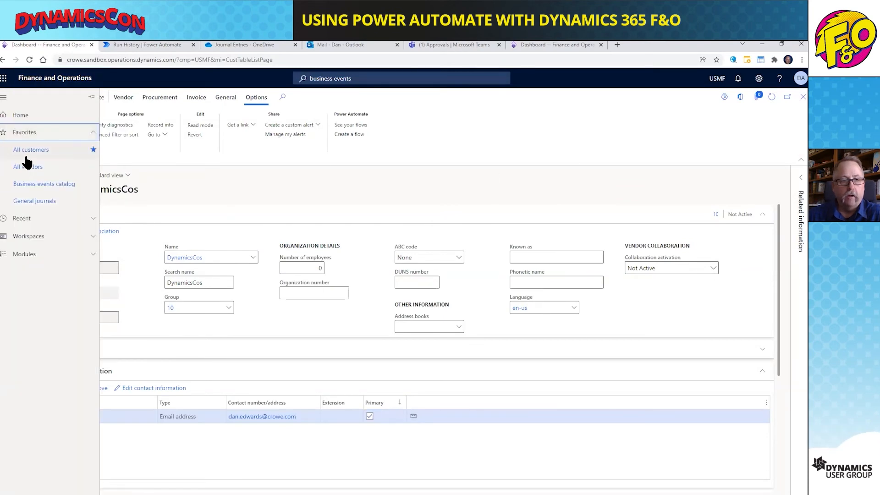
left_click(23, 200)
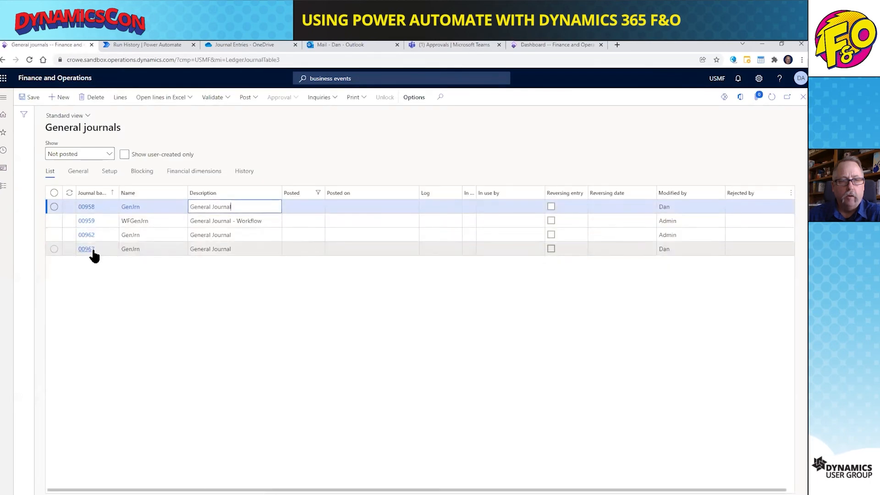
left_click(91, 251)
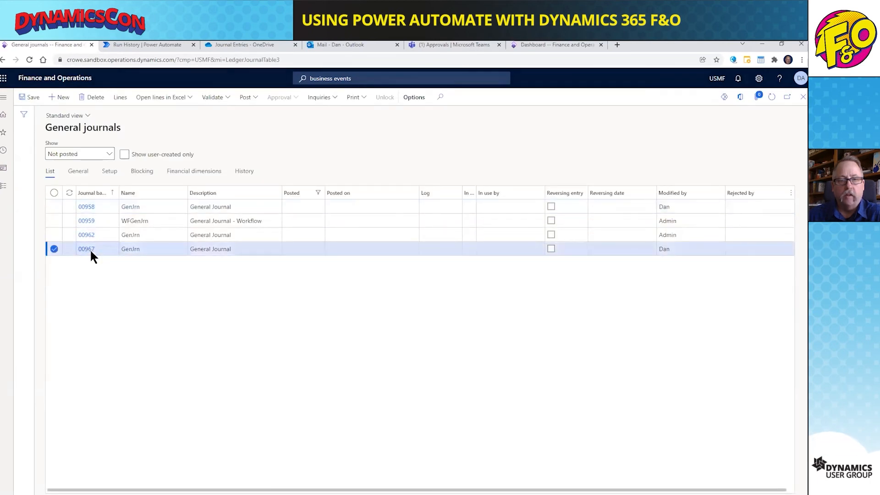
left_click(120, 97)
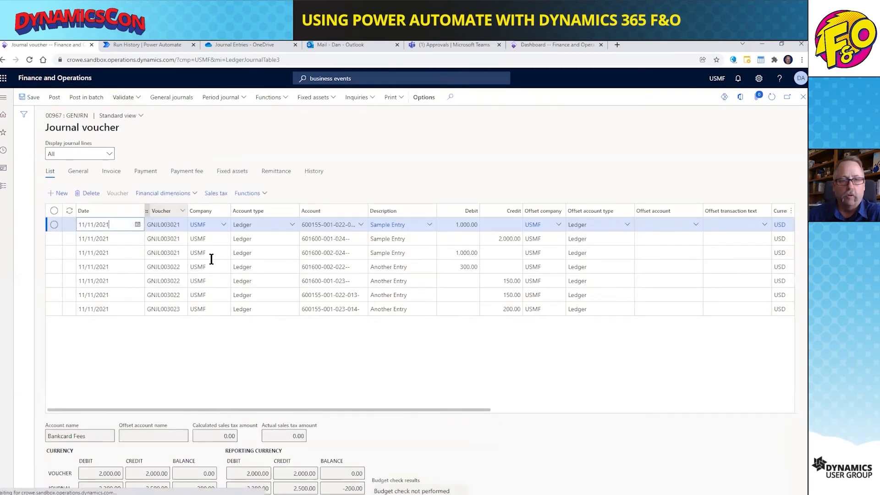